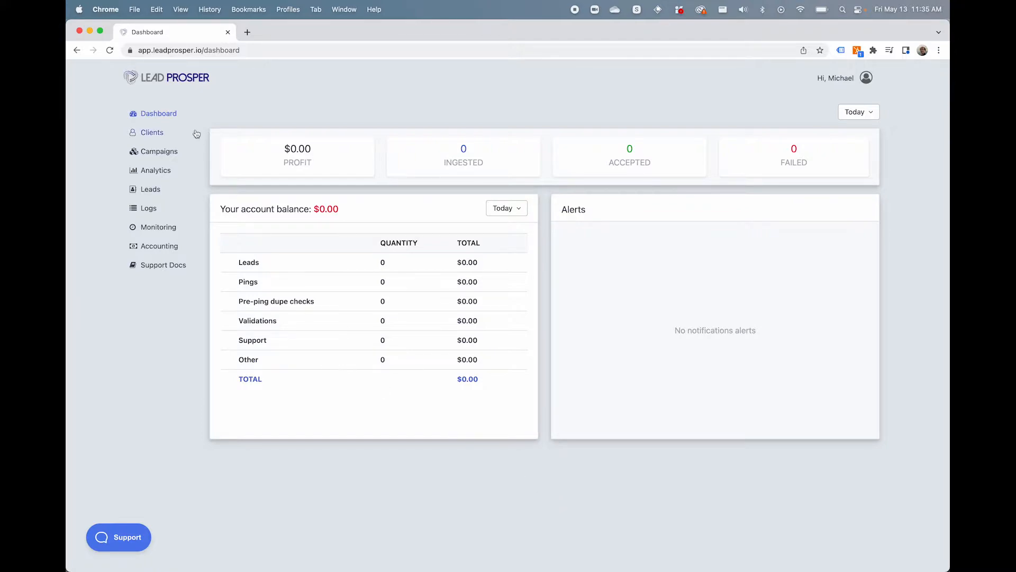
# Create the first client with the company name Supplier 1 and save it
pyautogui.click(163, 138)
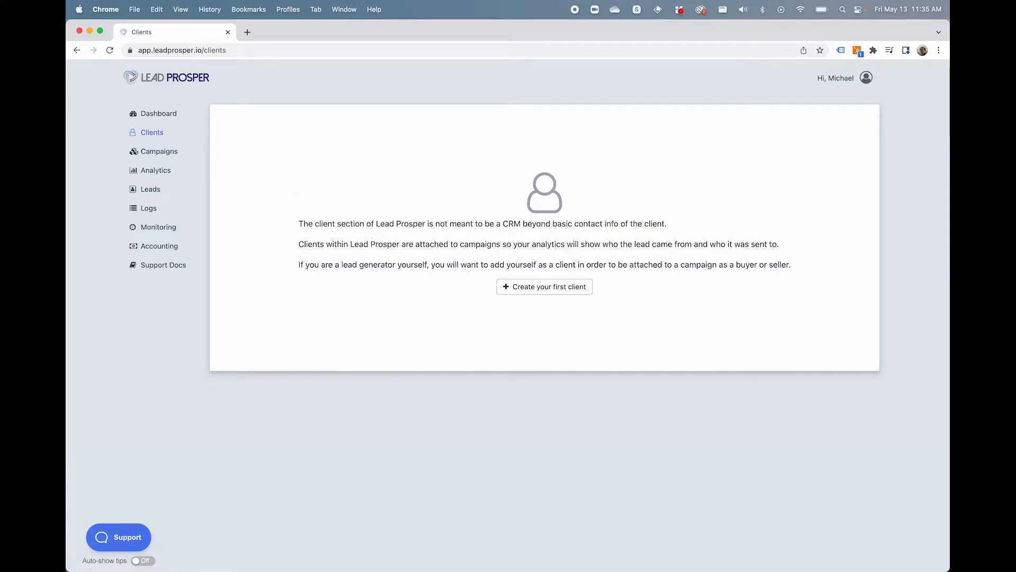
pyautogui.click(540, 288)
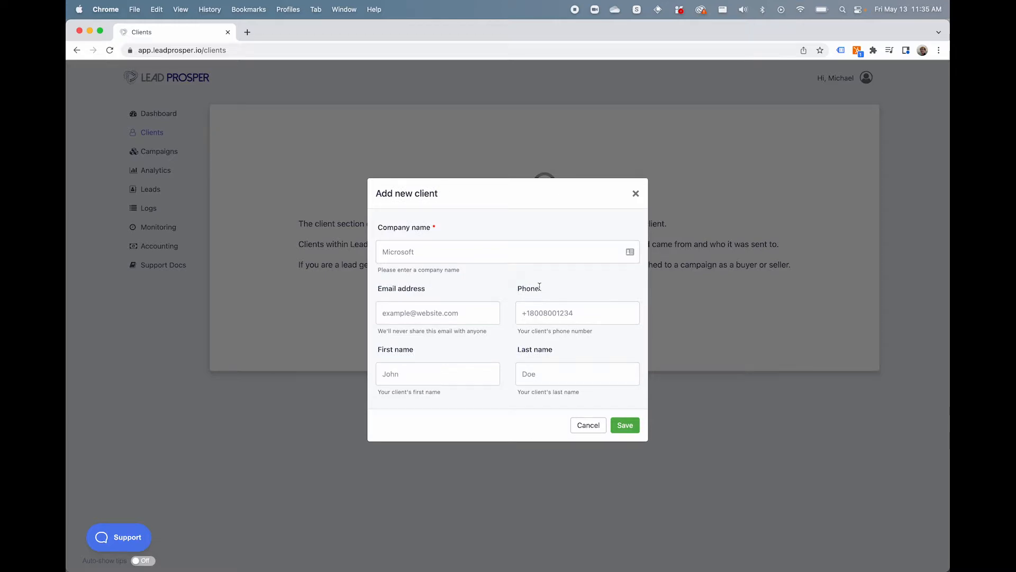
pyautogui.click(481, 252)
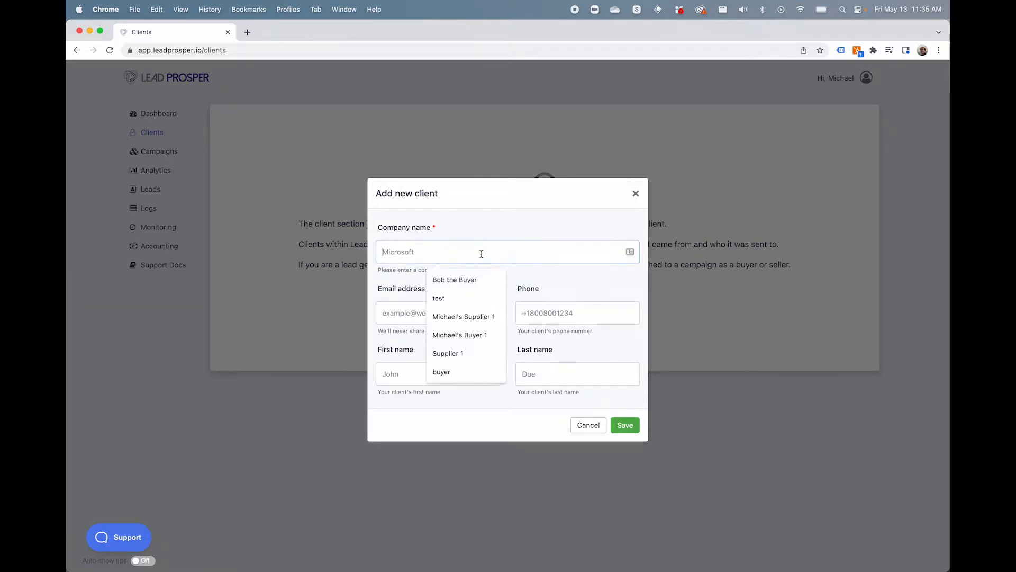
pyautogui.write('Supplier 1')
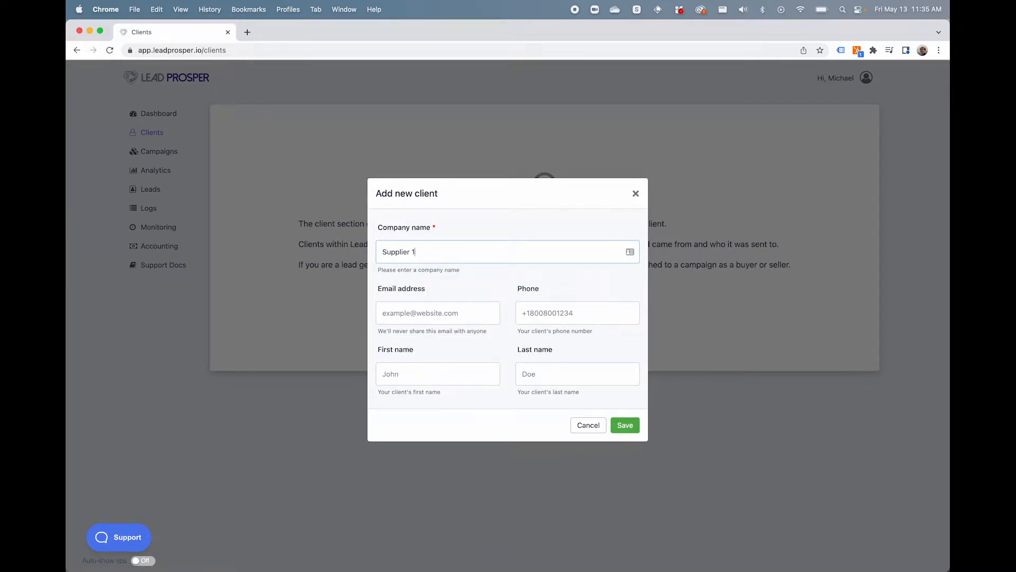
pyautogui.click(623, 423)
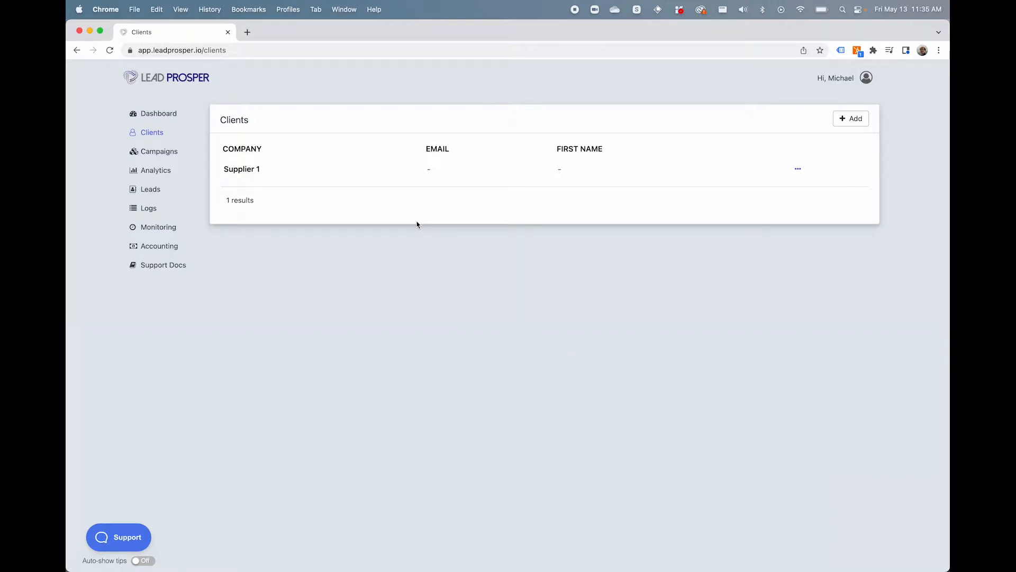
# Add another client with the company name Buyer 1 and save it
pyautogui.click(849, 118)
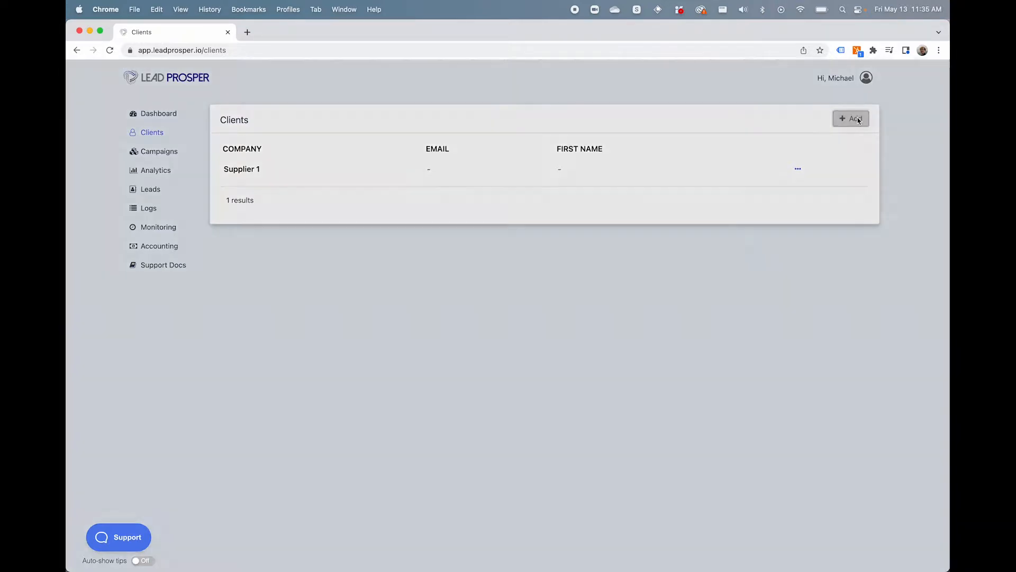
pyautogui.click(492, 246)
pyautogui.write('Buyer 1')
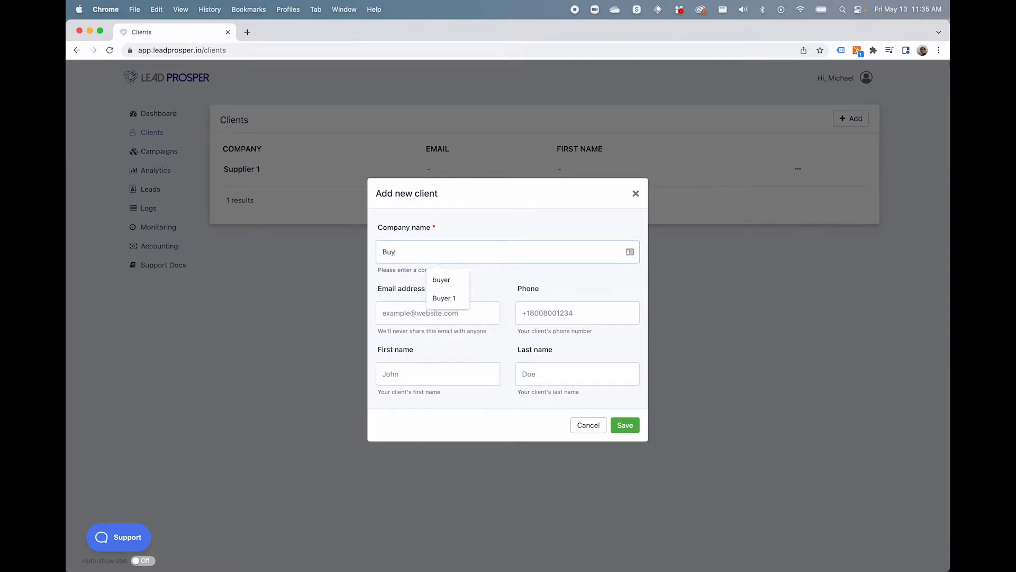
pyautogui.click(625, 430)
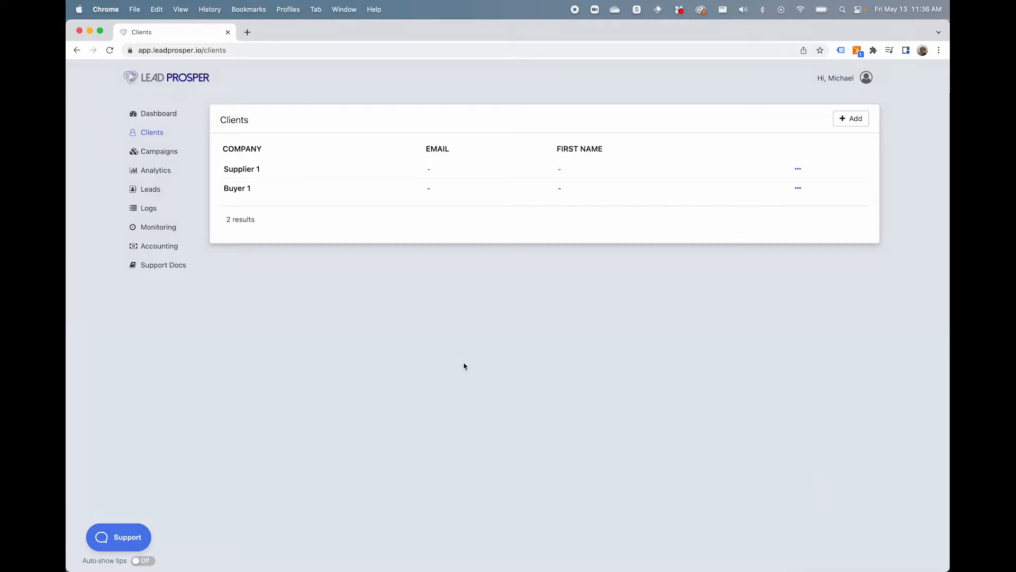
# Create the first campaign with the Multi - Multi type and name it Sample Campaign
pyautogui.click(158, 152)
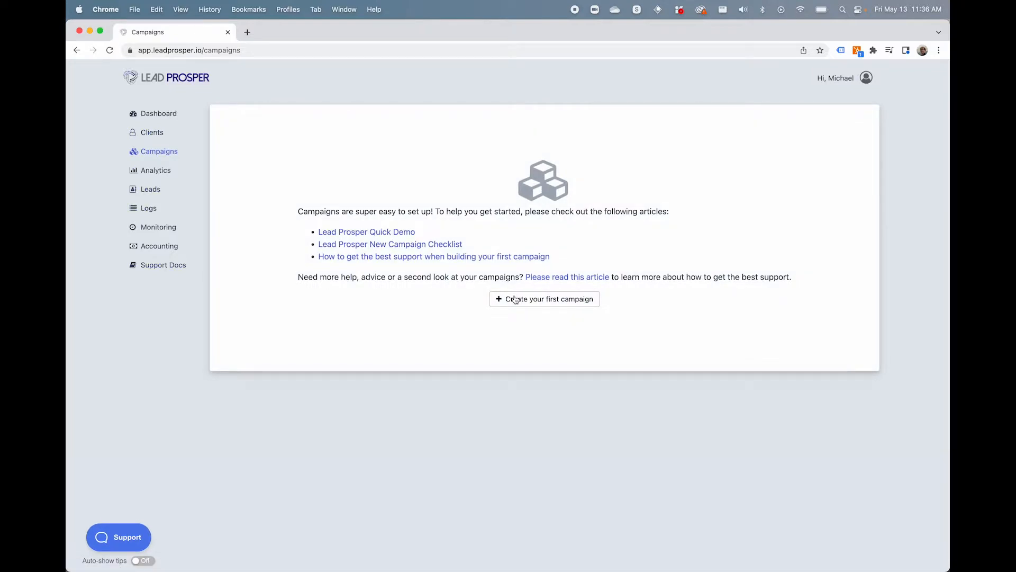
pyautogui.click(515, 300)
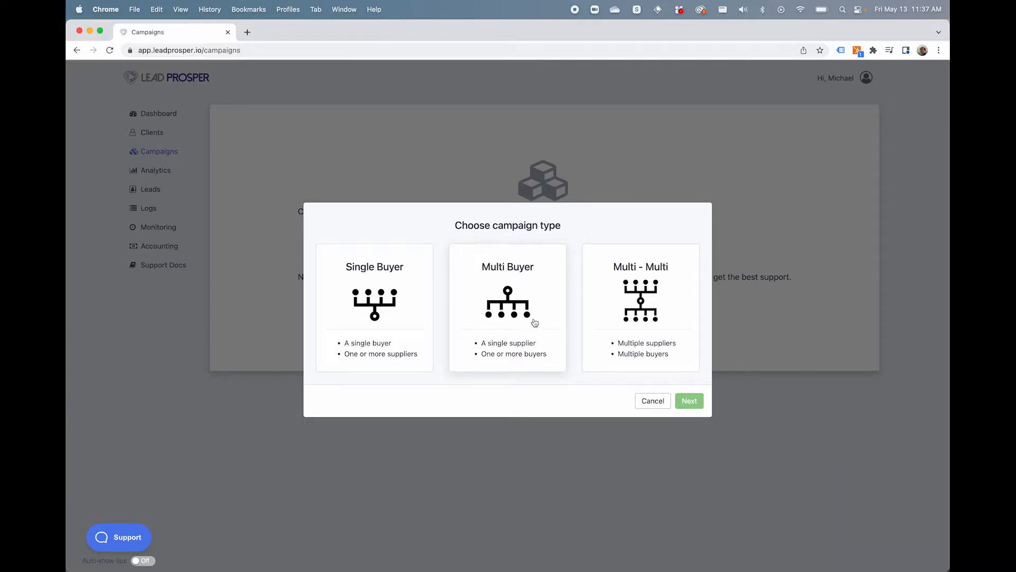
pyautogui.click(635, 306)
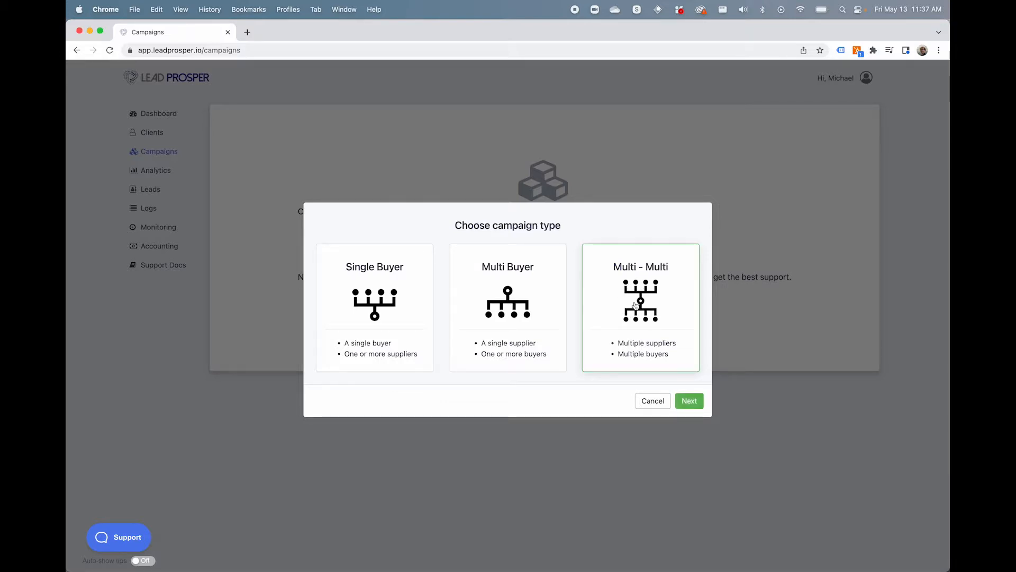
pyautogui.click(690, 401)
pyautogui.click(365, 214)
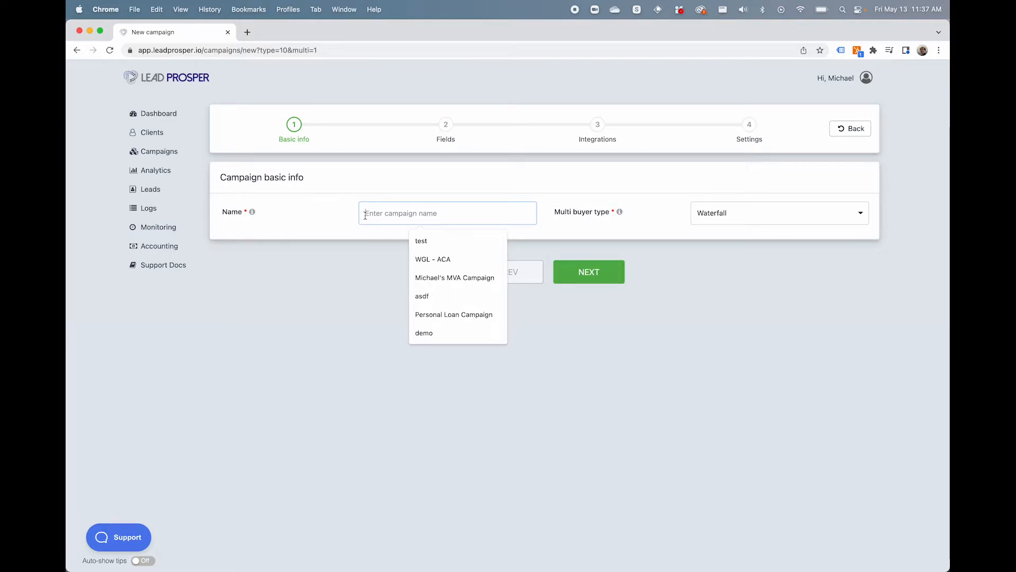
pyautogui.write('Sample')
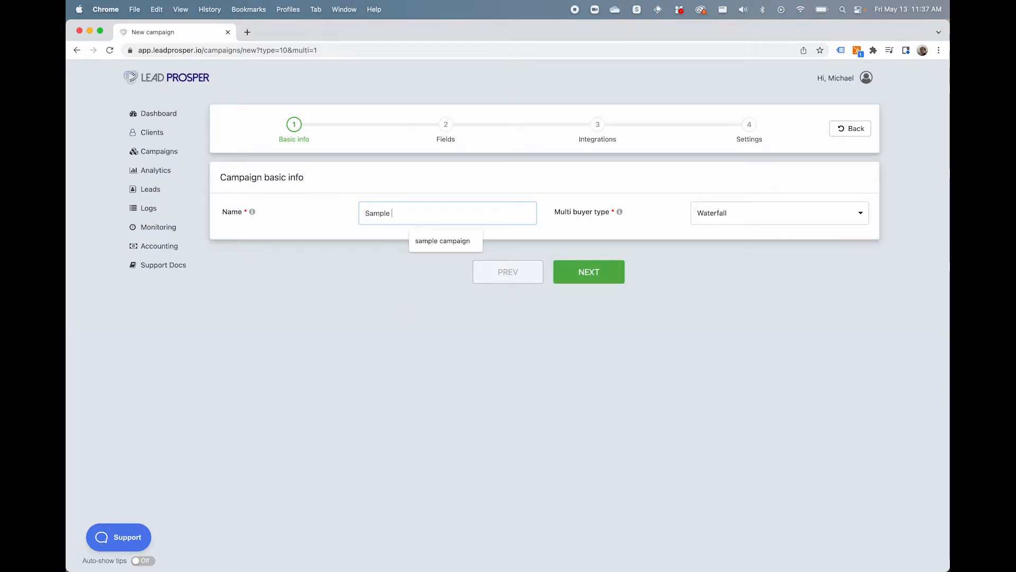
pyautogui.write(' Campaign')
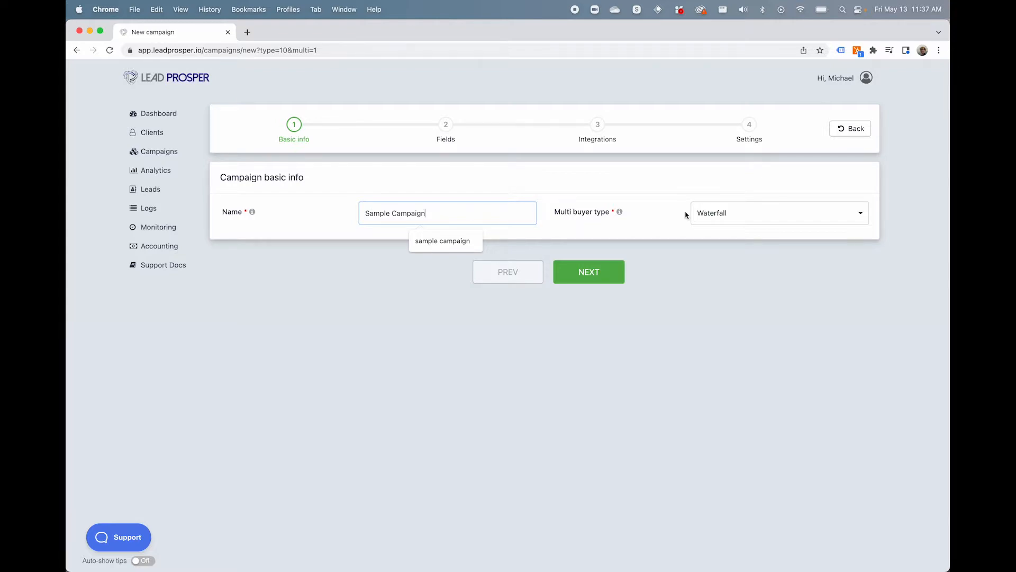
# Try Send to all and Highest bidder as the campaign's multi buyer type, and set it back to Waterfall
pyautogui.click(710, 213)
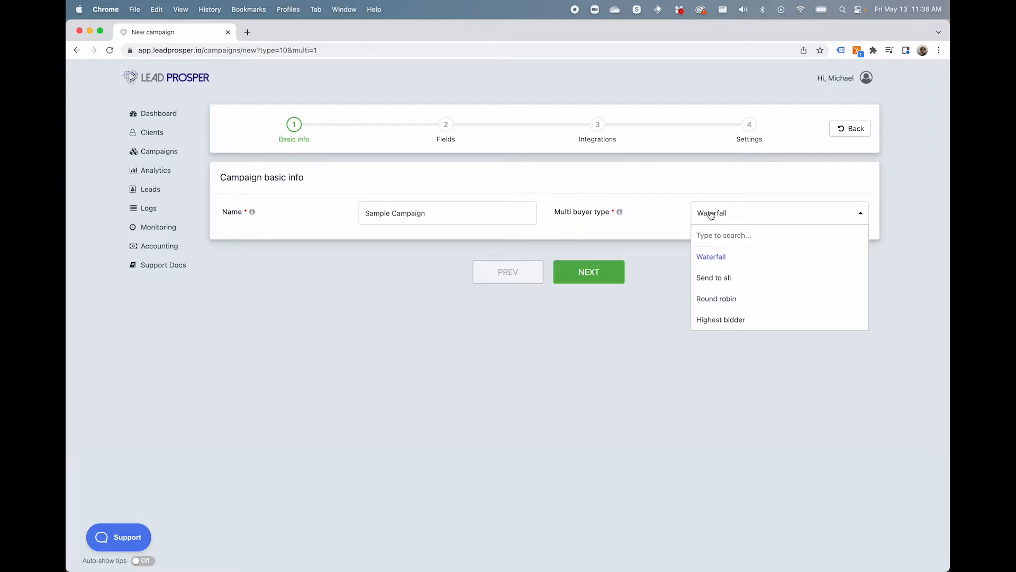
pyautogui.click(738, 277)
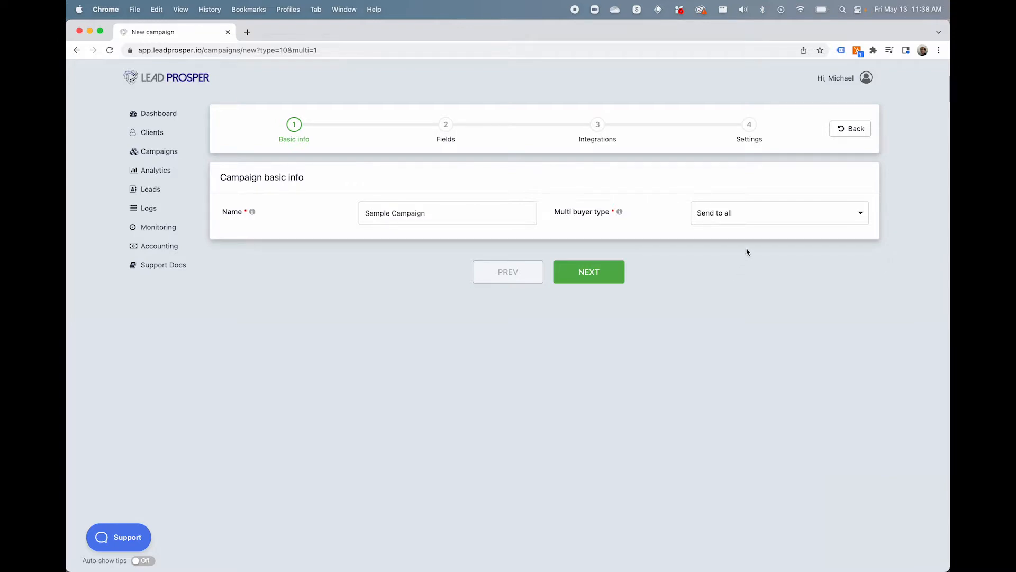
pyautogui.click(748, 217)
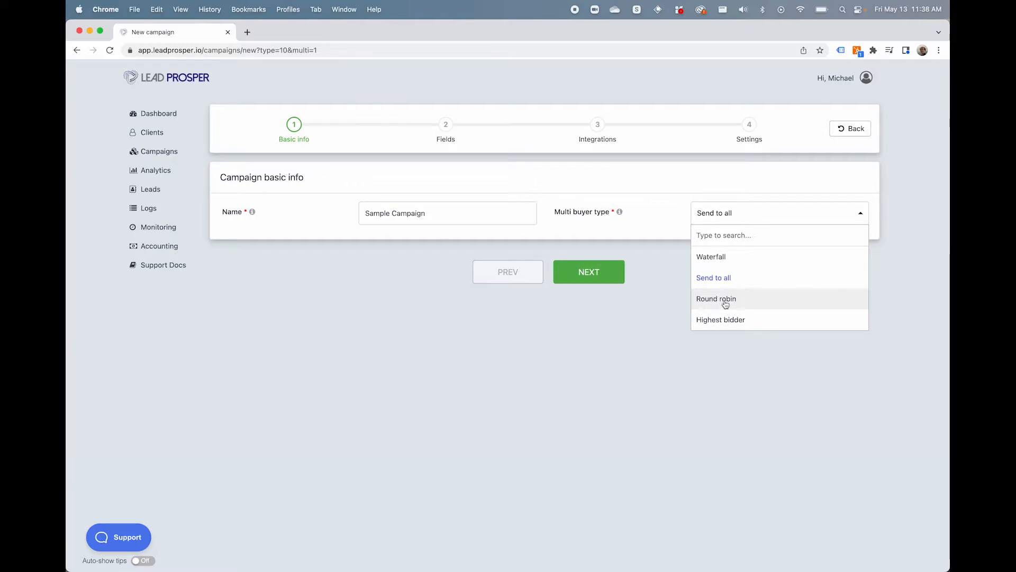
pyautogui.click(724, 324)
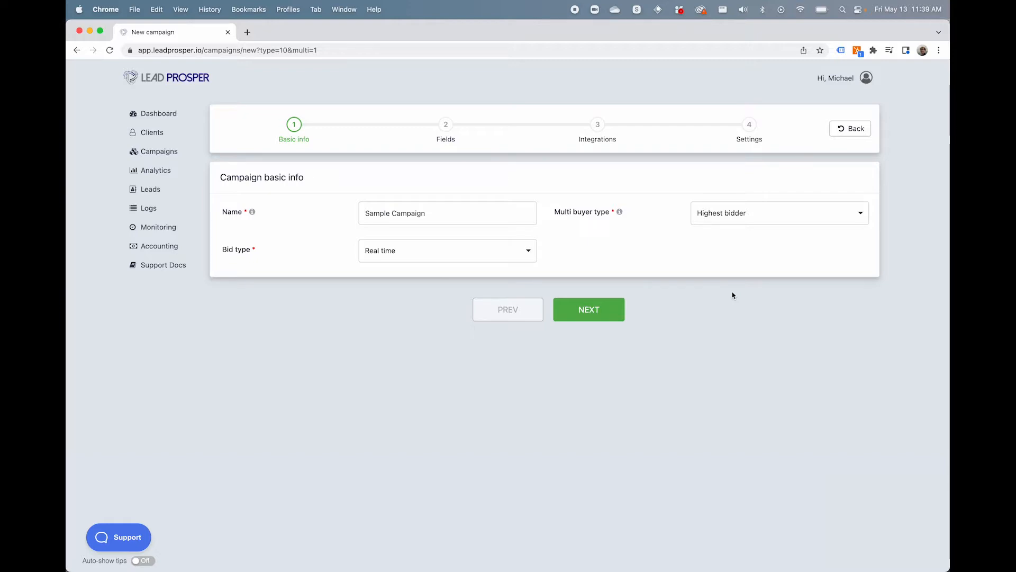
pyautogui.click(773, 216)
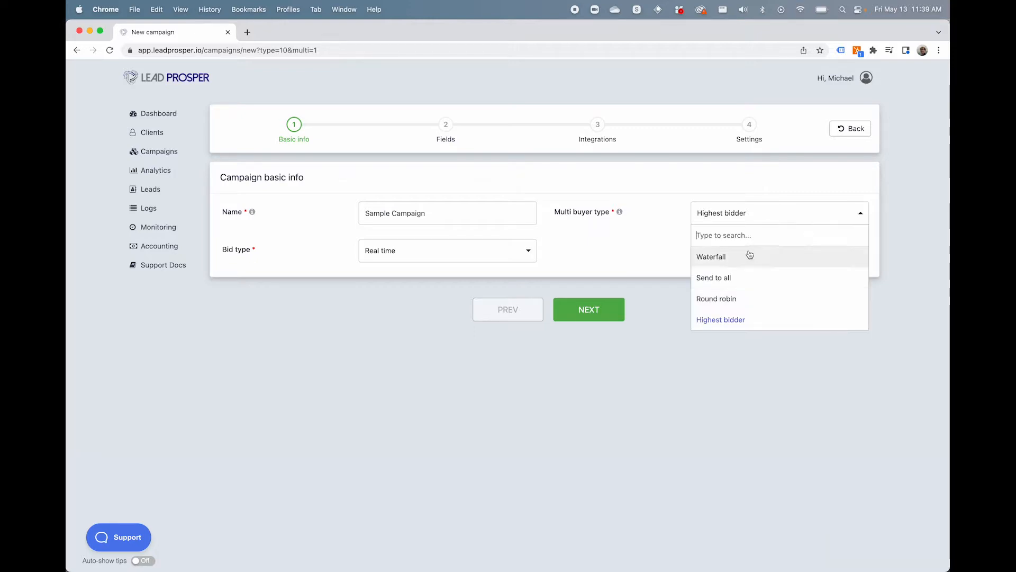
pyautogui.click(749, 256)
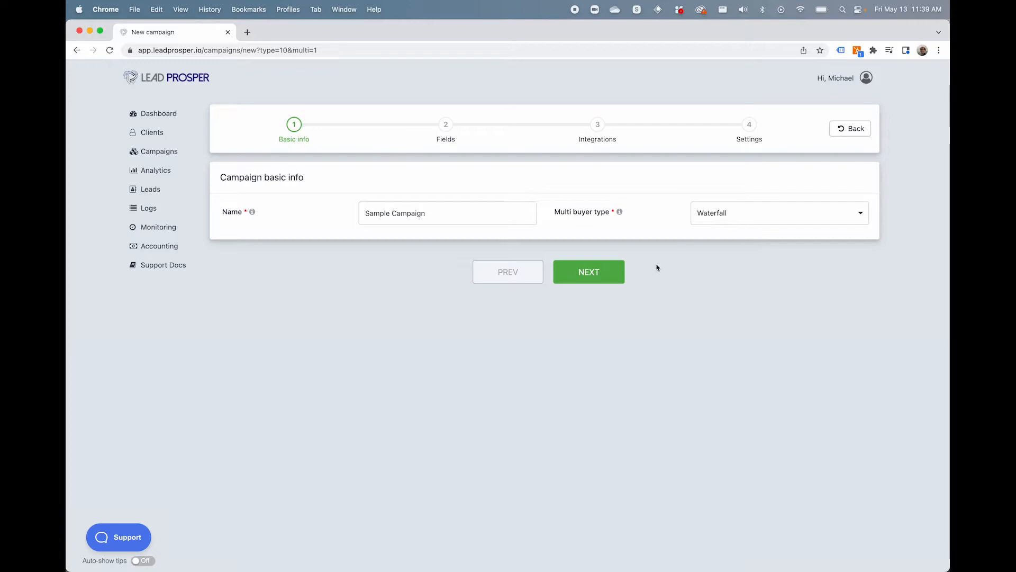
# Proceed to the campaign fields and add a required field named email with the Email type, following the API specs document
pyautogui.click(613, 272)
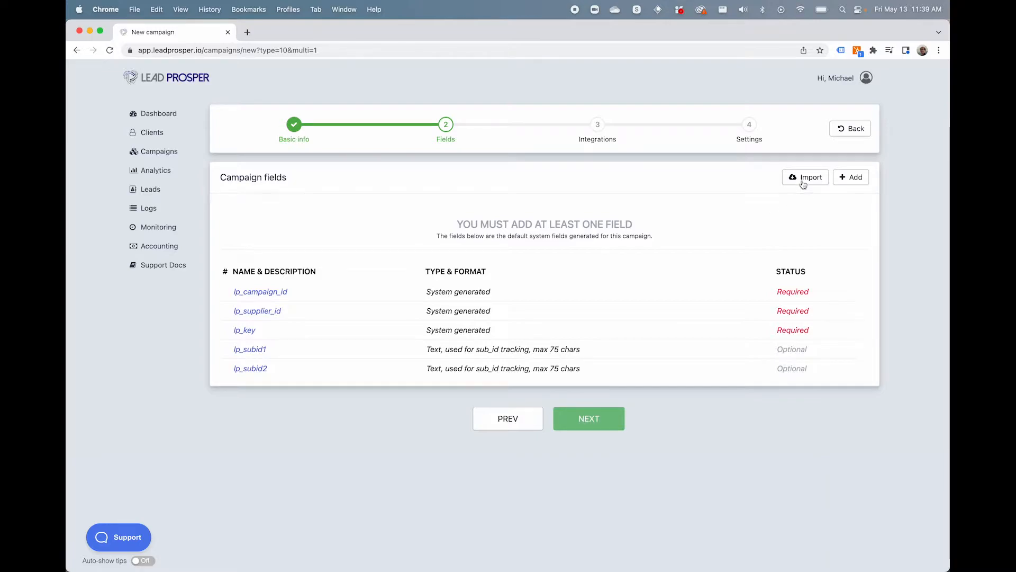
pyautogui.click(861, 183)
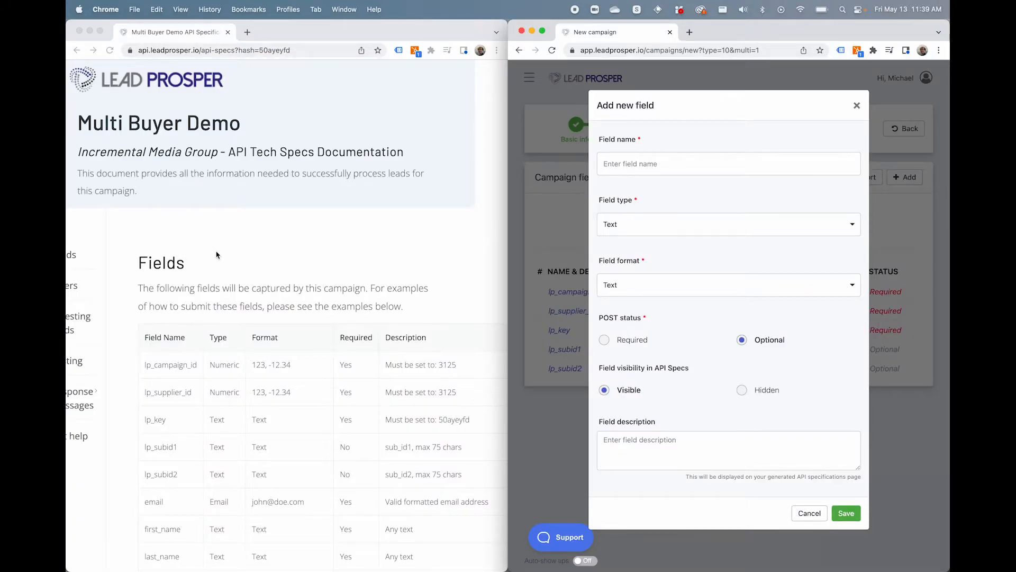
pyautogui.scroll(-5, 217, 255)
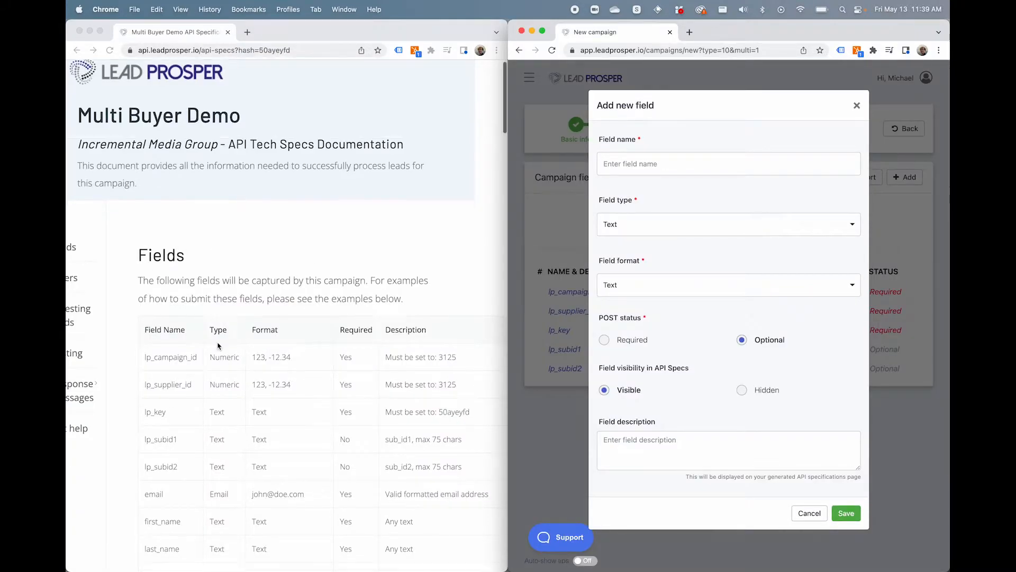
pyautogui.scroll(-2, 218, 346)
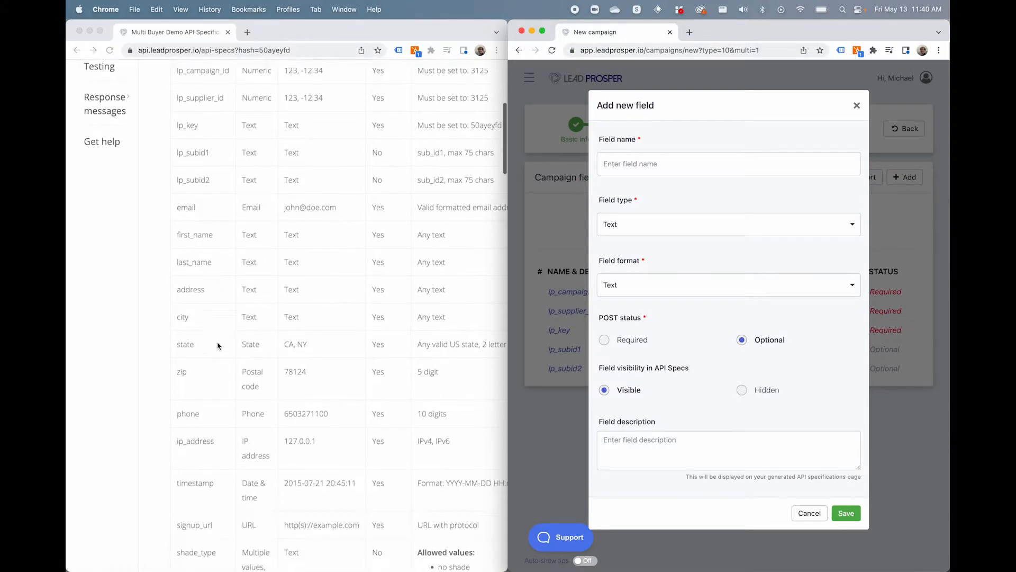
pyautogui.scroll(2, 217, 345)
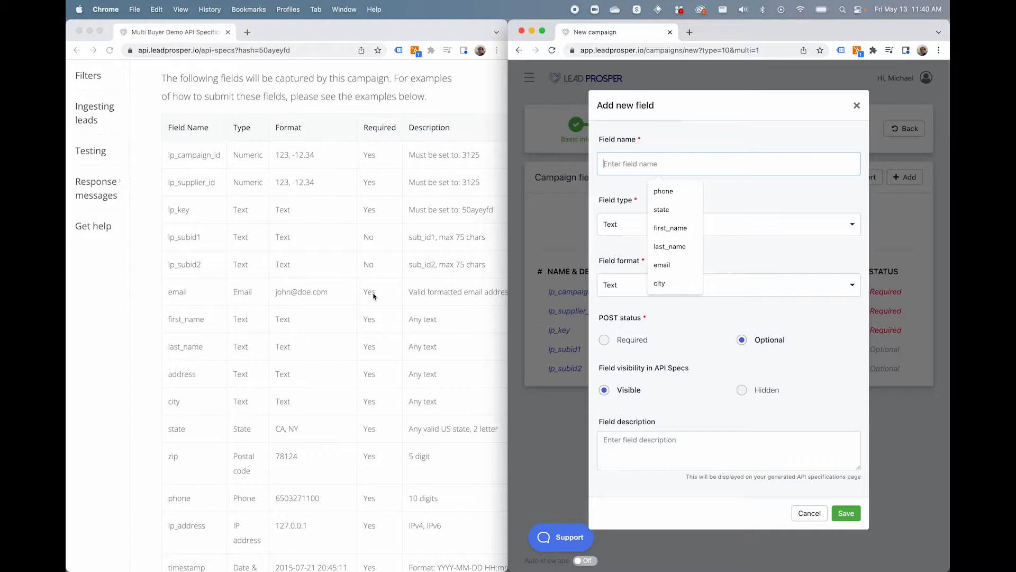
pyautogui.scroll(-2, 374, 296)
pyautogui.write('ema')
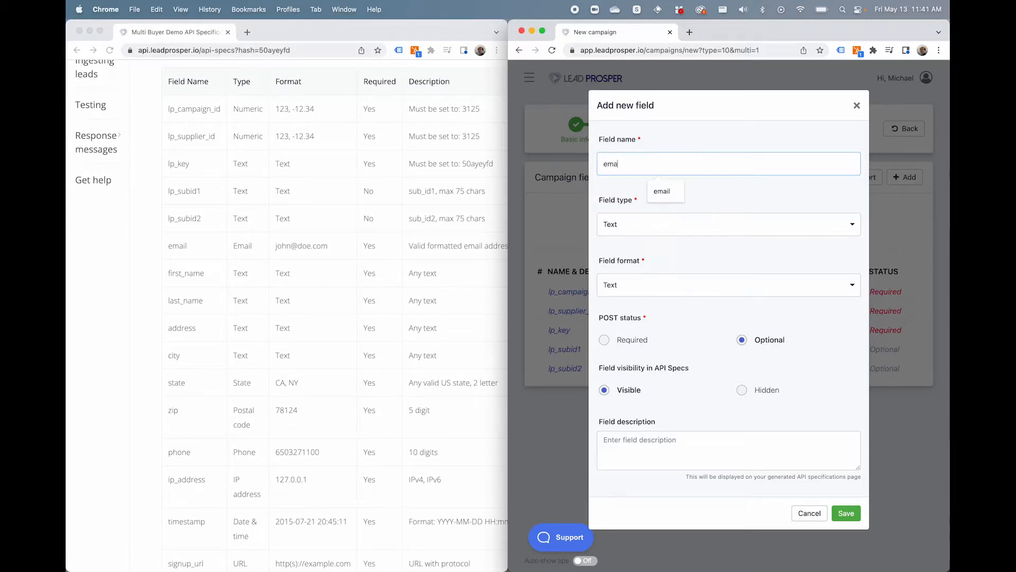
pyautogui.write('il')
pyautogui.click(630, 225)
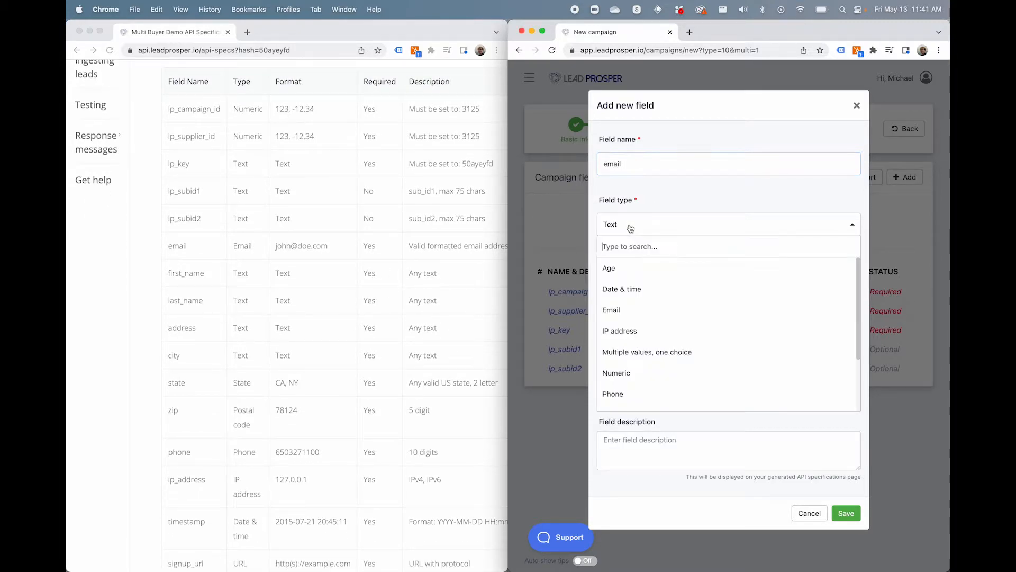
pyautogui.click(615, 312)
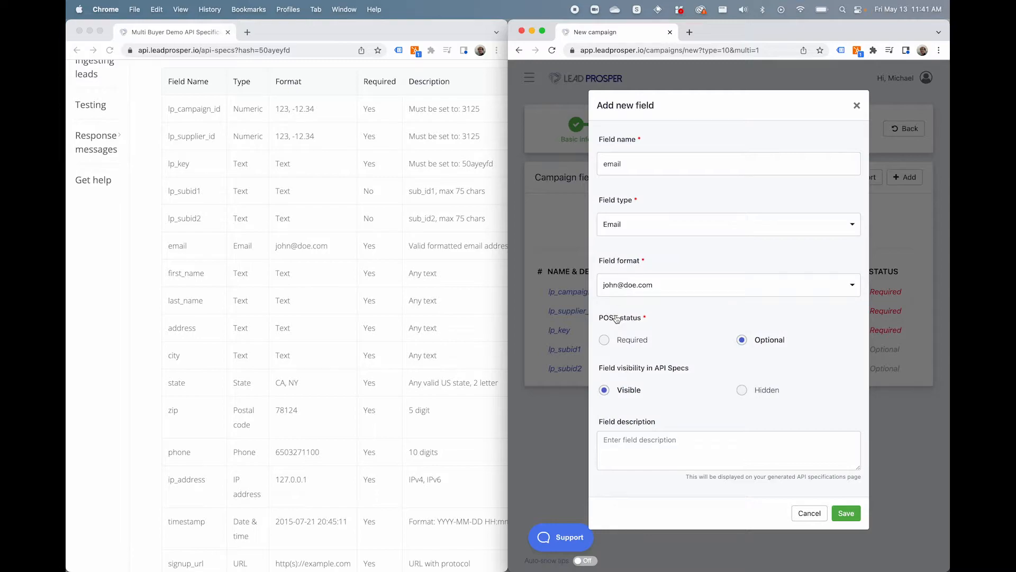
pyautogui.click(612, 344)
pyautogui.click(844, 516)
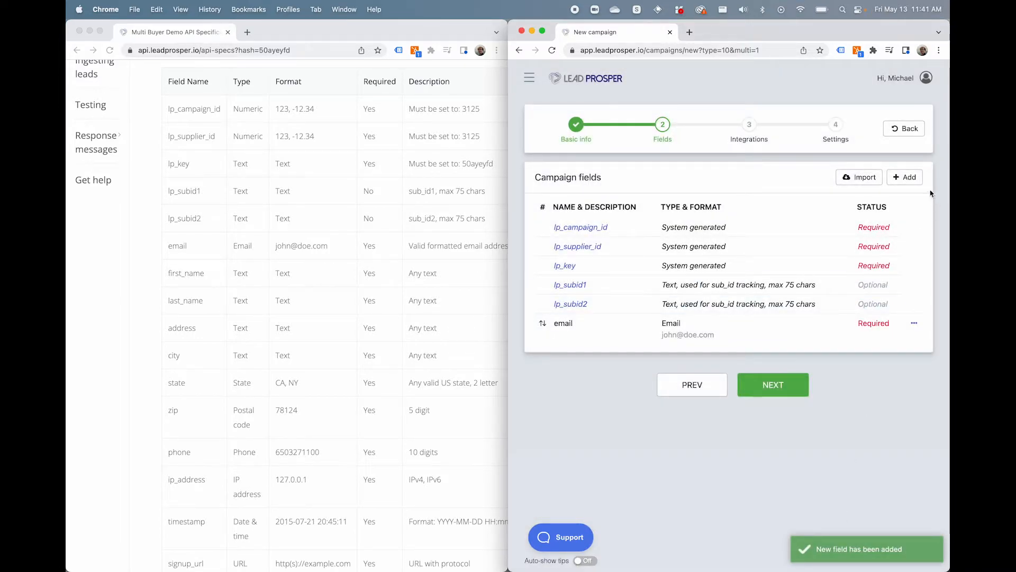
# Add a required text field named first_name to the campaign fields
pyautogui.click(905, 177)
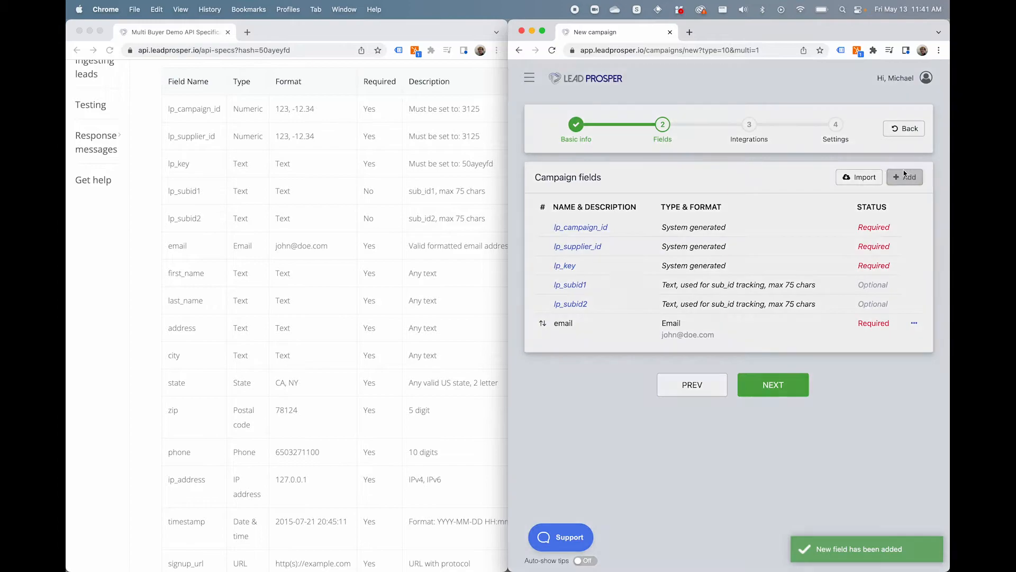
pyautogui.click(757, 167)
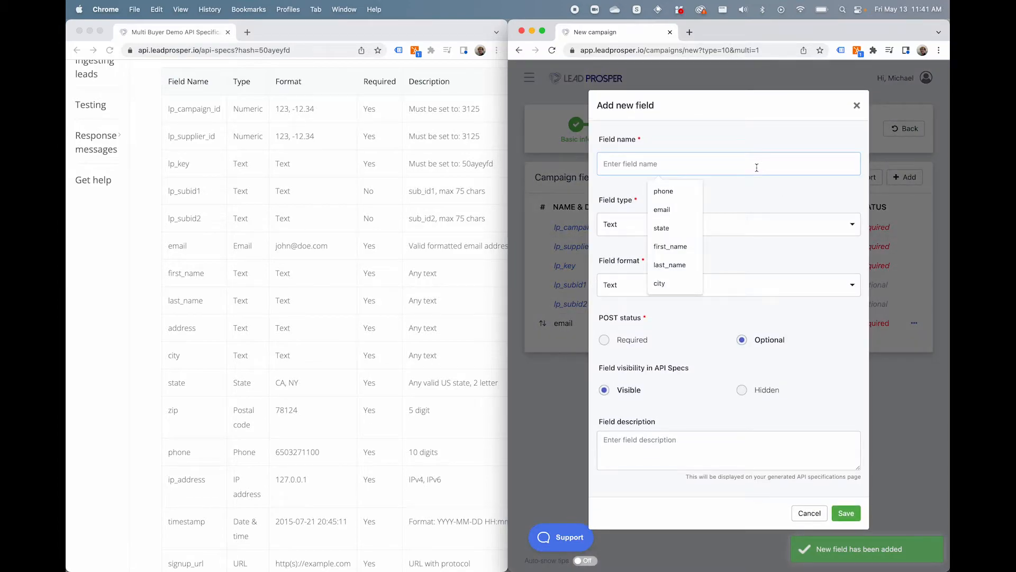
pyautogui.write('first_name')
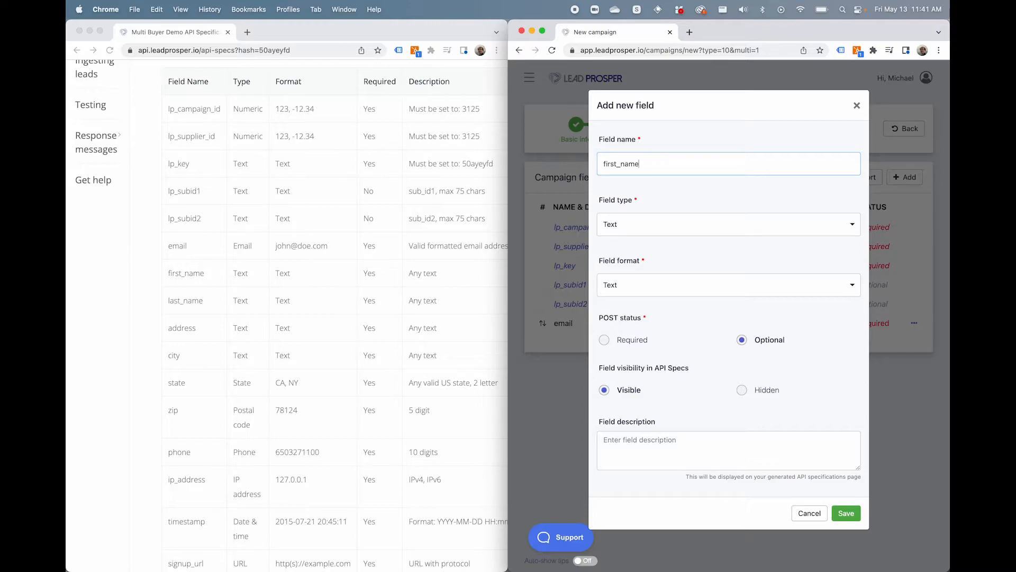
pyautogui.click(632, 340)
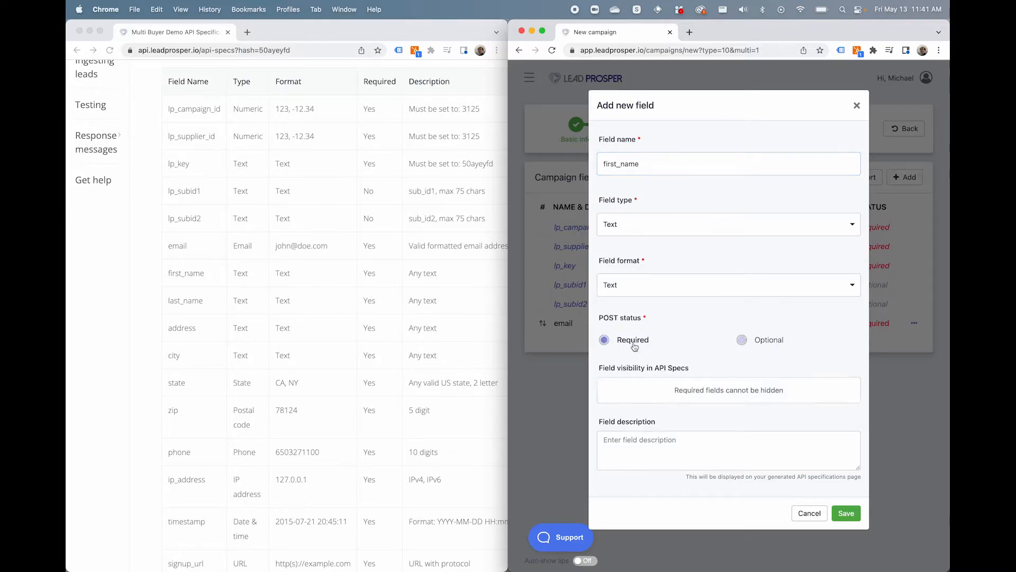
pyautogui.click(846, 513)
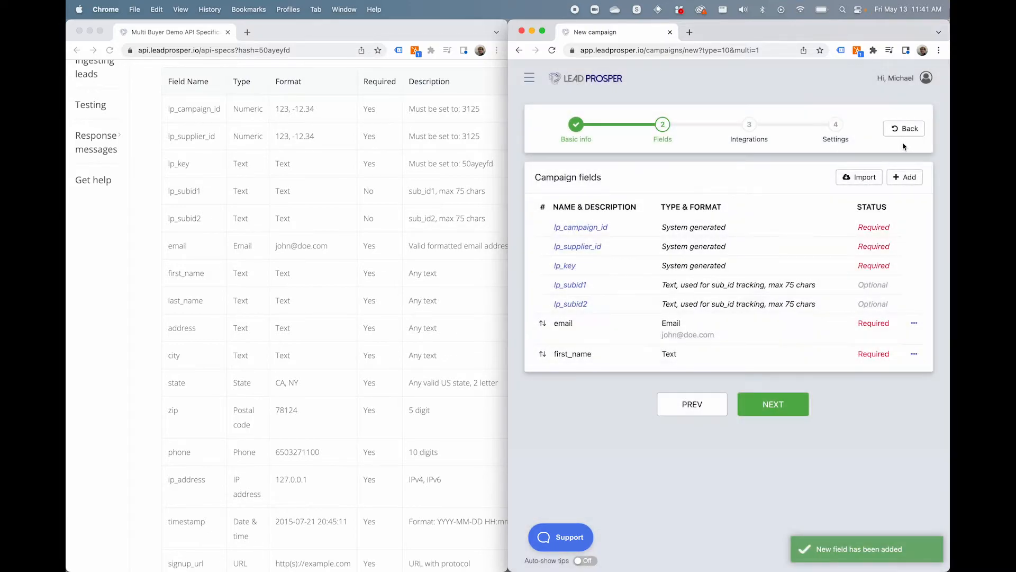
# Add a required text field named last_name to the campaign fields
pyautogui.click(905, 176)
pyautogui.click(682, 172)
pyautogui.write('las')
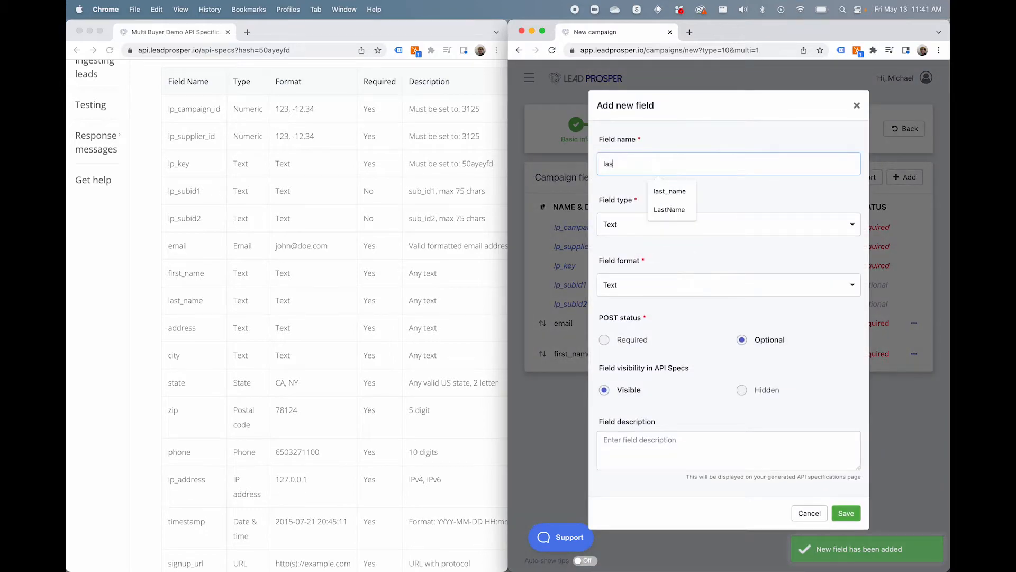
pyautogui.write('t_name')
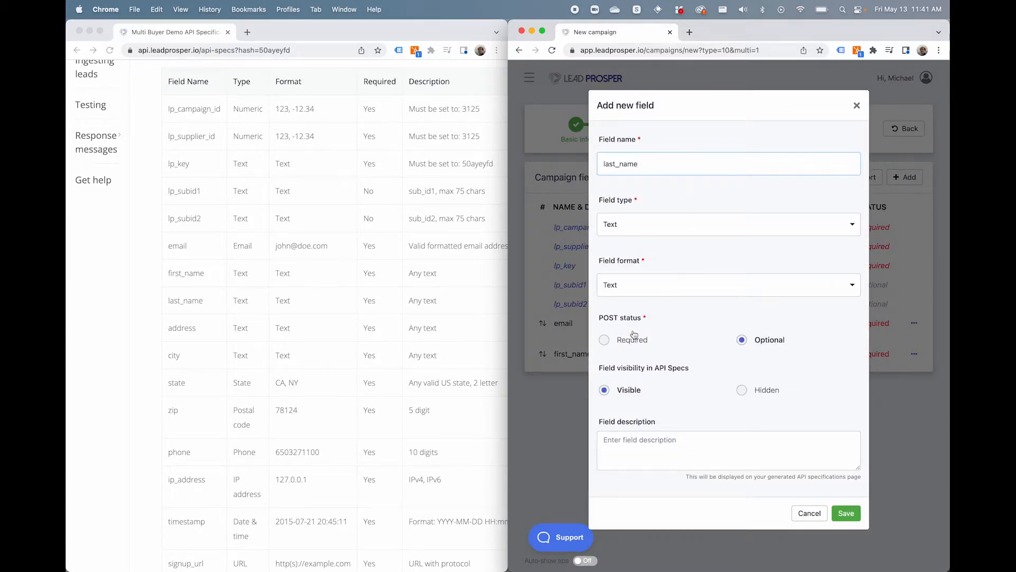
pyautogui.click(617, 344)
pyautogui.click(846, 513)
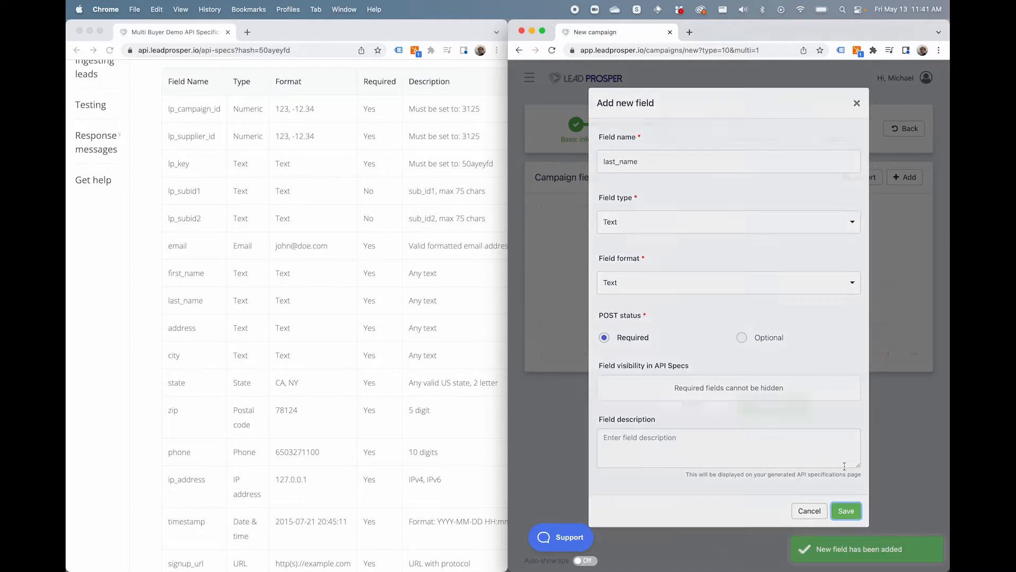
# Add a required text field named address to the campaign fields
pyautogui.click(905, 177)
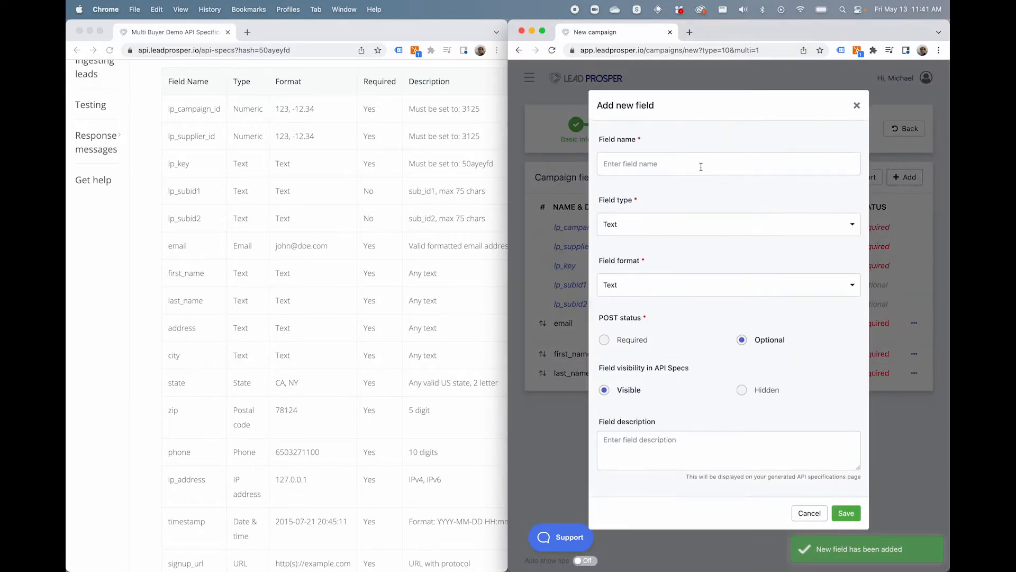
pyautogui.write('address')
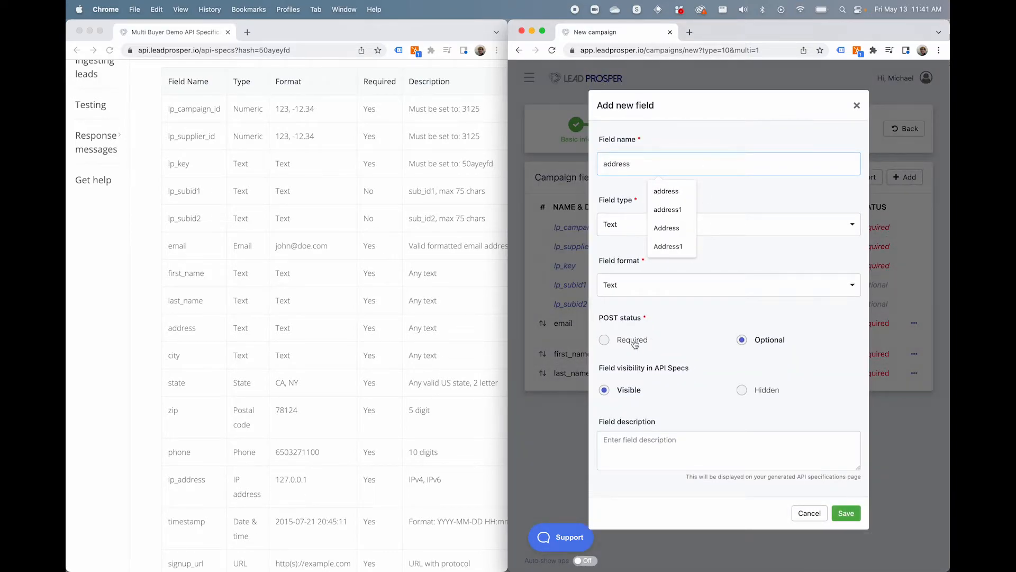
pyautogui.click(604, 339)
pyautogui.click(845, 513)
# Add a required text field named city to the campaign fields
pyautogui.click(891, 181)
pyautogui.write('c')
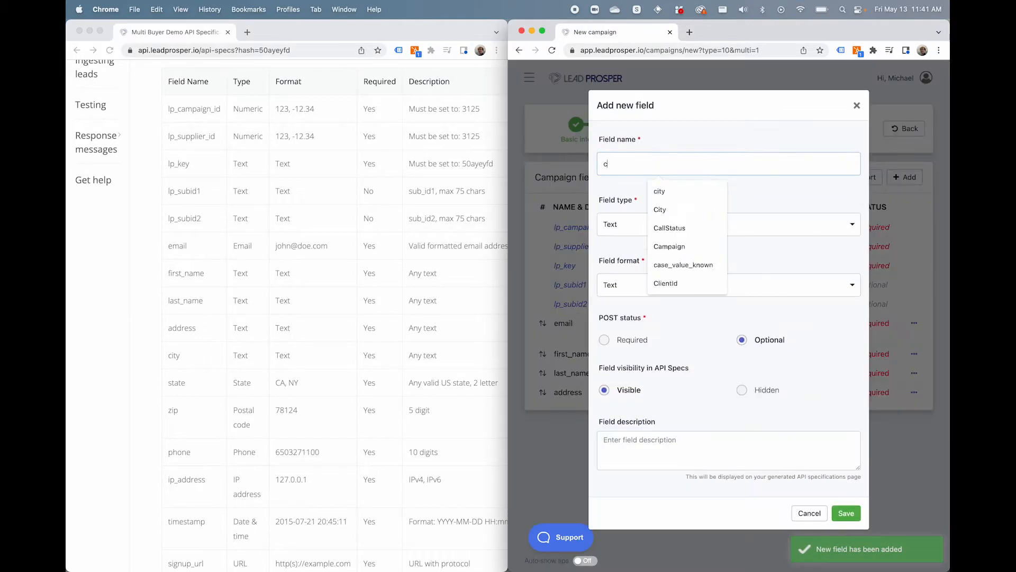
pyautogui.write('ity')
pyautogui.click(605, 339)
pyautogui.click(845, 513)
# Add a required field named state with the State type and the two-letter CA, NY format
pyautogui.click(913, 183)
pyautogui.click(758, 168)
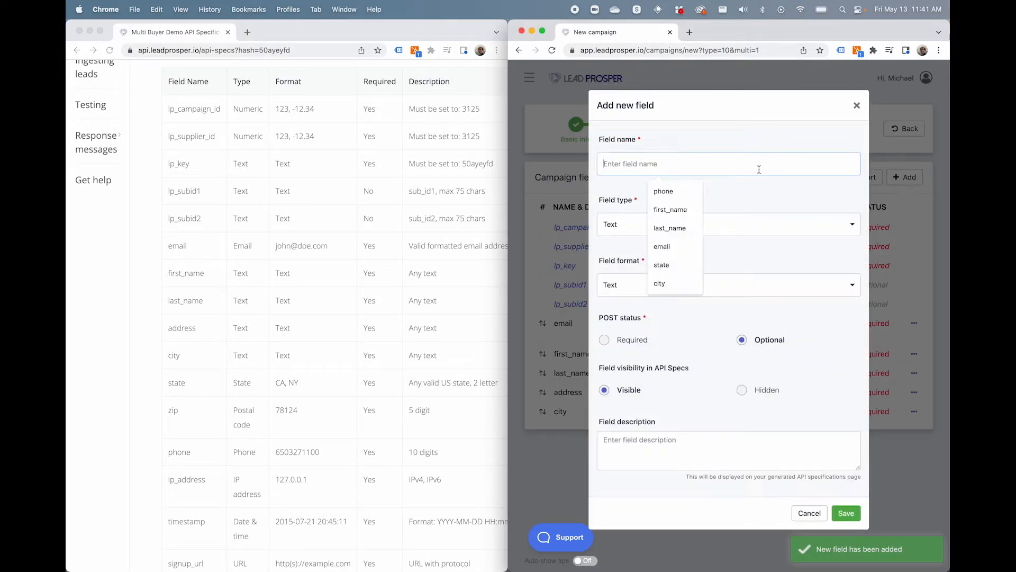
pyautogui.write('state')
pyautogui.click(635, 225)
pyautogui.write('s')
pyautogui.click(626, 269)
pyautogui.click(611, 290)
pyautogui.click(614, 310)
pyautogui.click(604, 340)
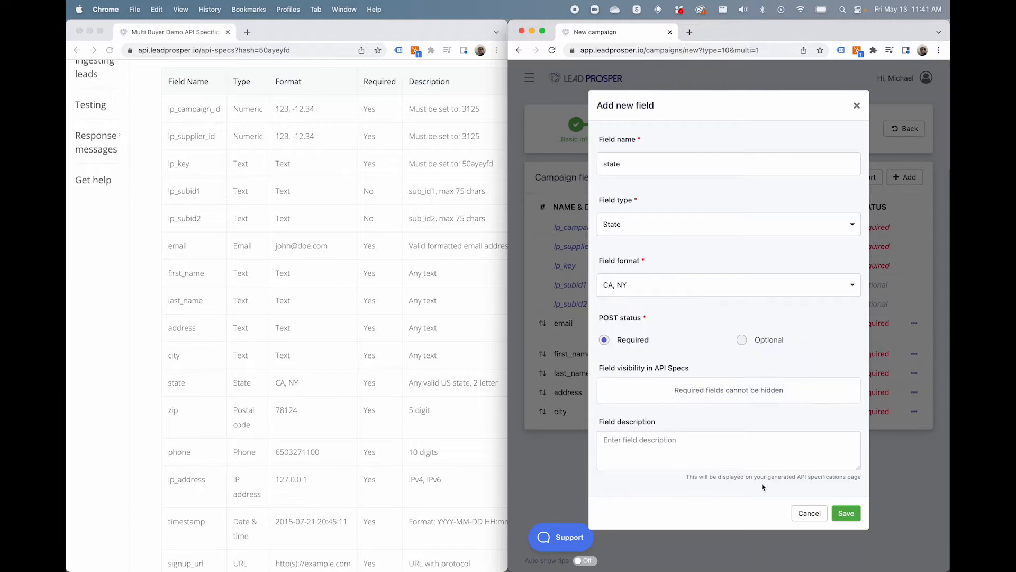
pyautogui.click(846, 513)
# Add a required field named zip with the Postal code type and the five-digit 78124 format
pyautogui.click(905, 176)
pyautogui.click(705, 163)
pyautogui.write('zip')
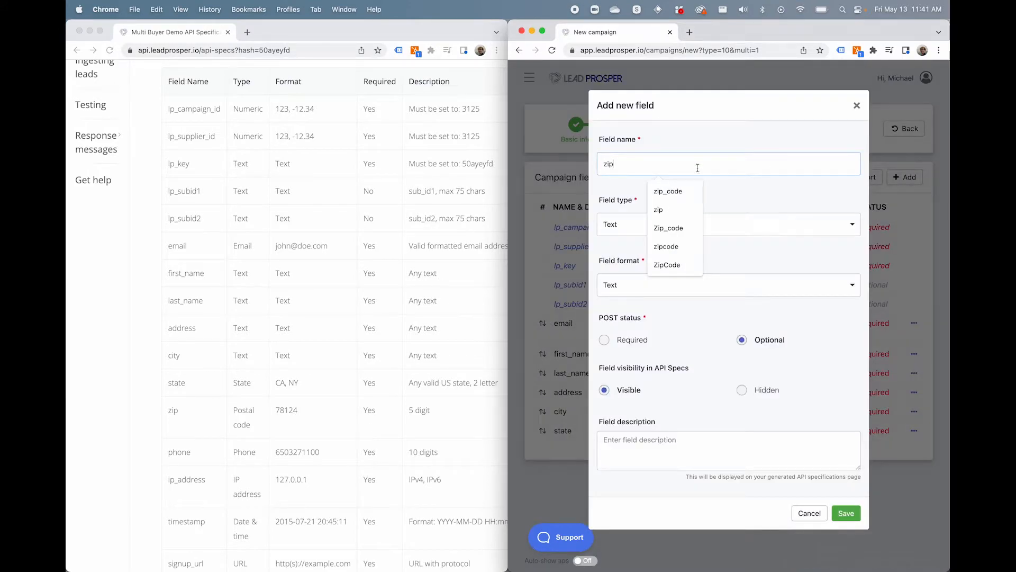
pyautogui.click(636, 225)
pyautogui.write('po')
pyautogui.click(626, 267)
pyautogui.click(619, 285)
pyautogui.click(622, 310)
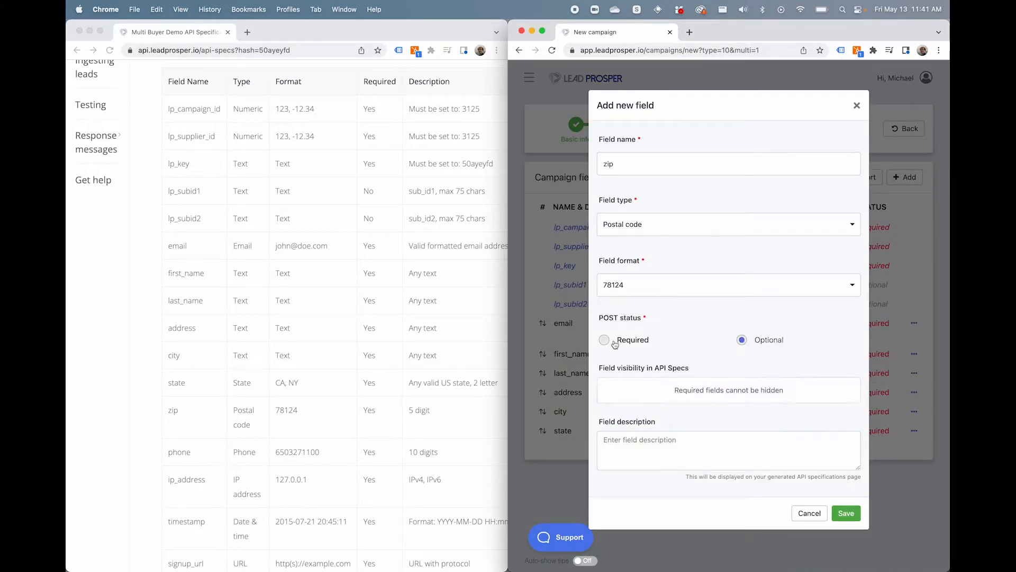
pyautogui.click(604, 339)
pyautogui.click(845, 513)
# Add a required field named phone with the Phone type and the plain 10-digit format
pyautogui.click(905, 177)
pyautogui.click(652, 165)
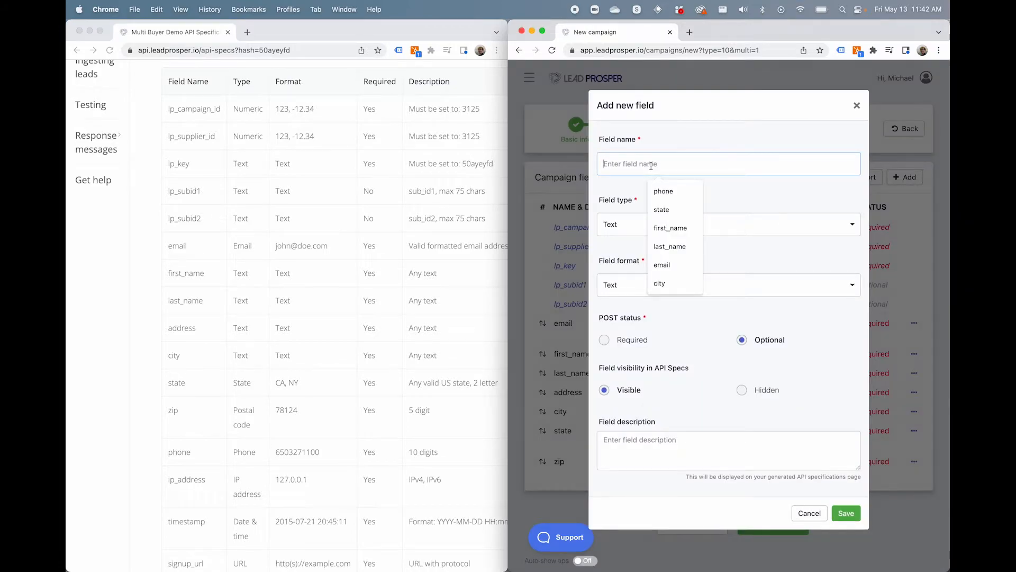
pyautogui.write('phone')
pyautogui.click(619, 228)
pyautogui.click(613, 391)
pyautogui.click(619, 289)
pyautogui.click(618, 309)
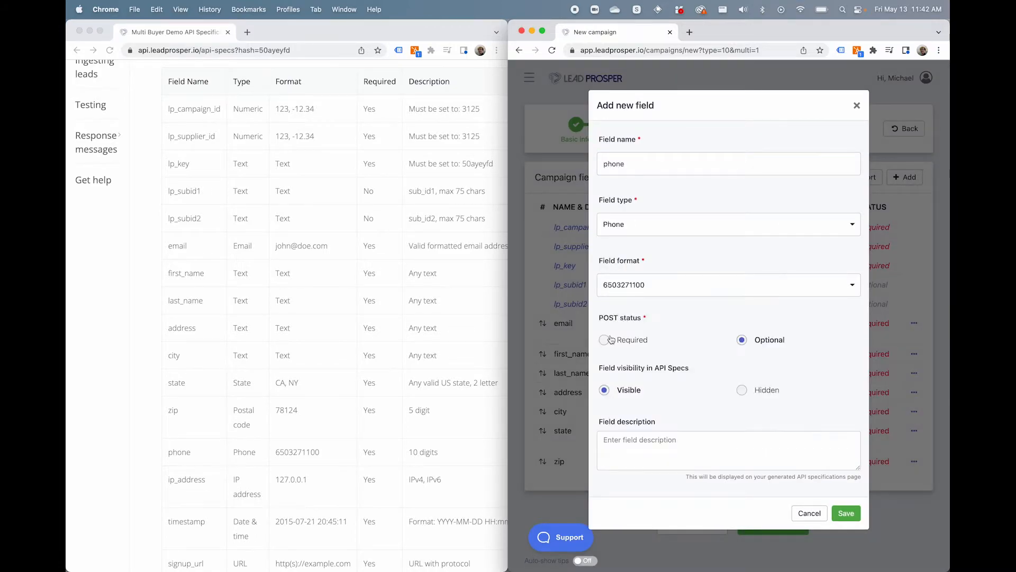
pyautogui.click(603, 339)
pyautogui.click(846, 513)
# Add a required field named ip_address with the IP address type and the 127.0.0.1 format
pyautogui.click(903, 176)
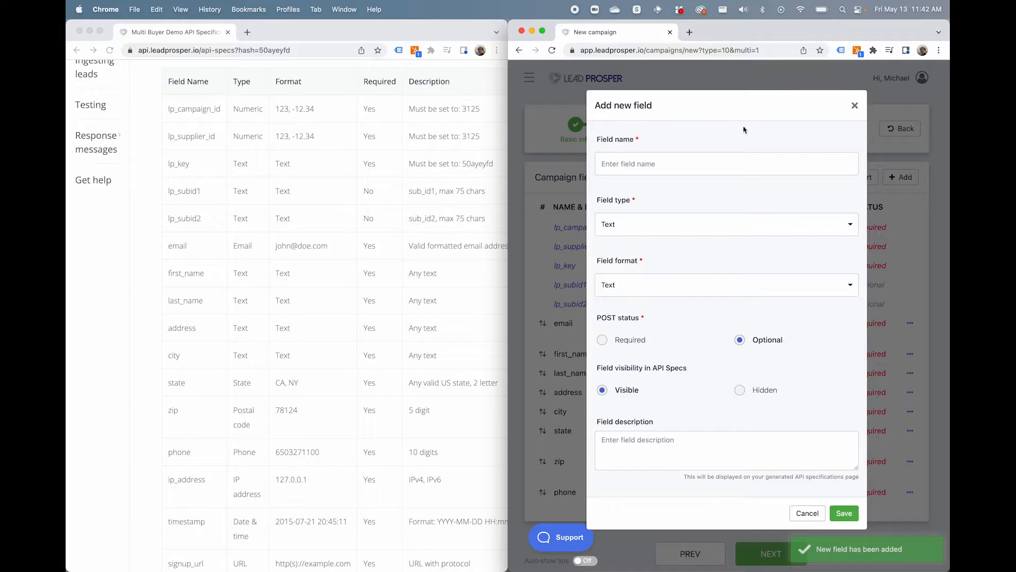
pyautogui.click(652, 164)
pyautogui.write('ip_address')
pyautogui.click(641, 225)
pyautogui.click(618, 331)
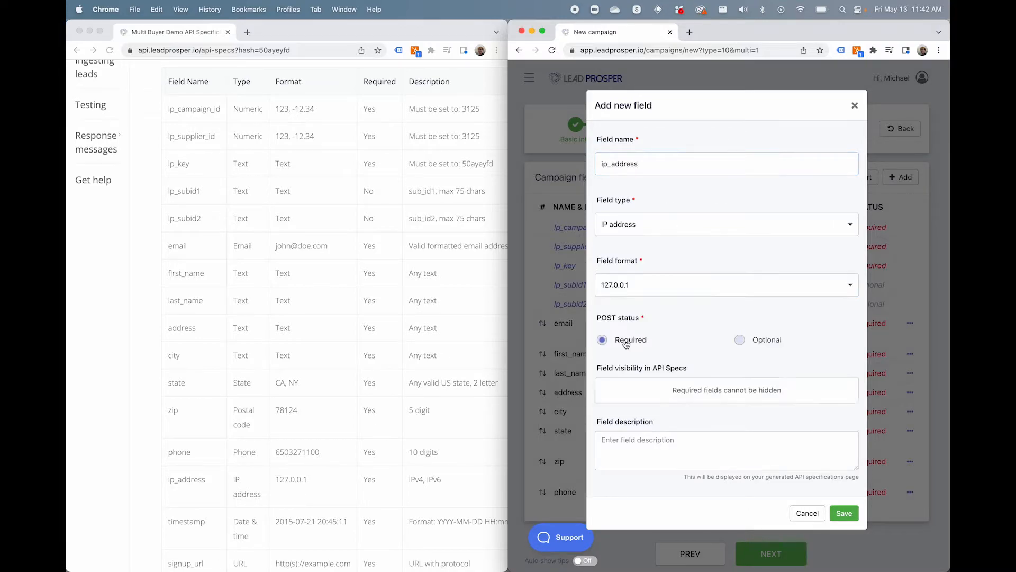
pyautogui.click(844, 513)
# Add a required field named timestamp with the Date & time type and the YYYY-MM-DD HH:mm:ss format
pyautogui.click(906, 177)
pyautogui.click(650, 164)
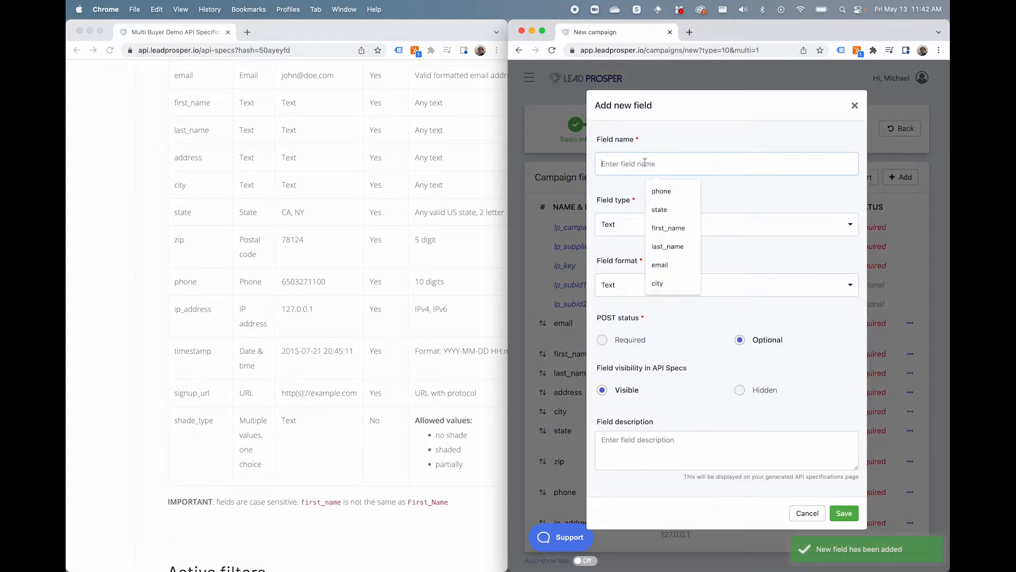
pyautogui.write('timestamp')
pyautogui.click(649, 194)
pyautogui.click(632, 226)
pyautogui.click(633, 287)
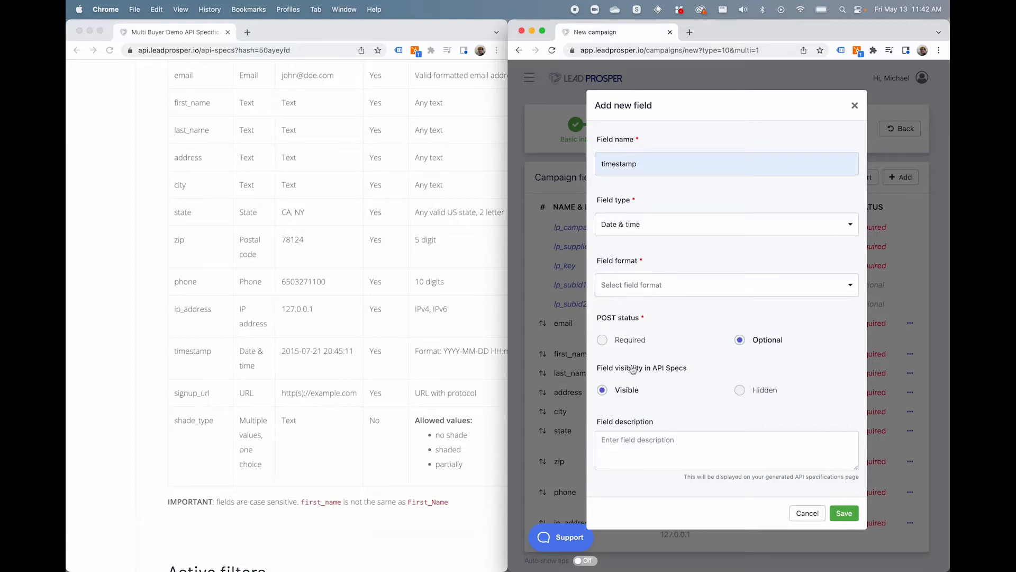
pyautogui.click(624, 288)
pyautogui.scroll(-3, 658, 397)
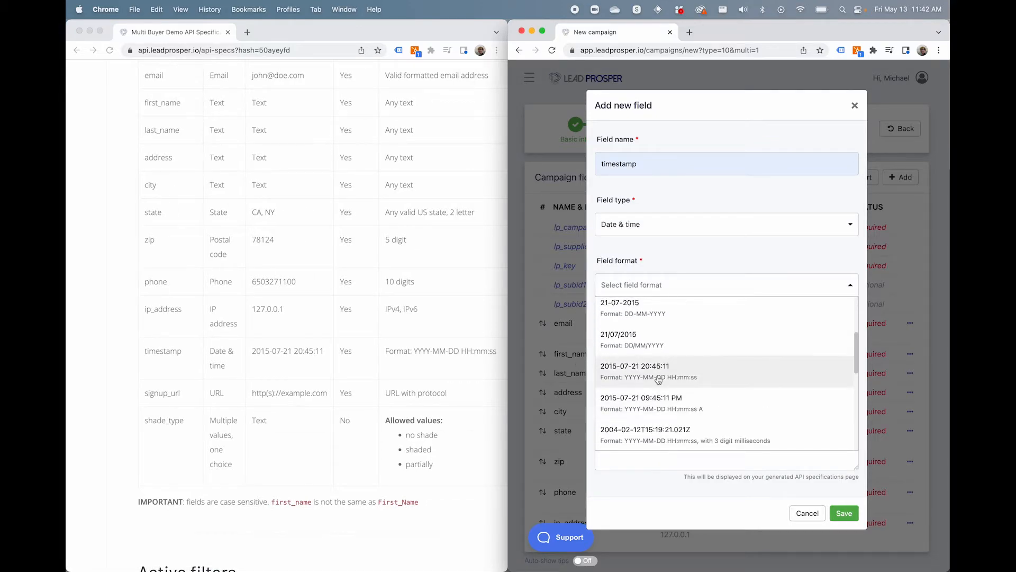
pyautogui.click(656, 370)
pyautogui.click(603, 340)
pyautogui.click(844, 513)
# Add a required field named signup_url with the URL type and the http(s)://example.com format
pyautogui.click(896, 179)
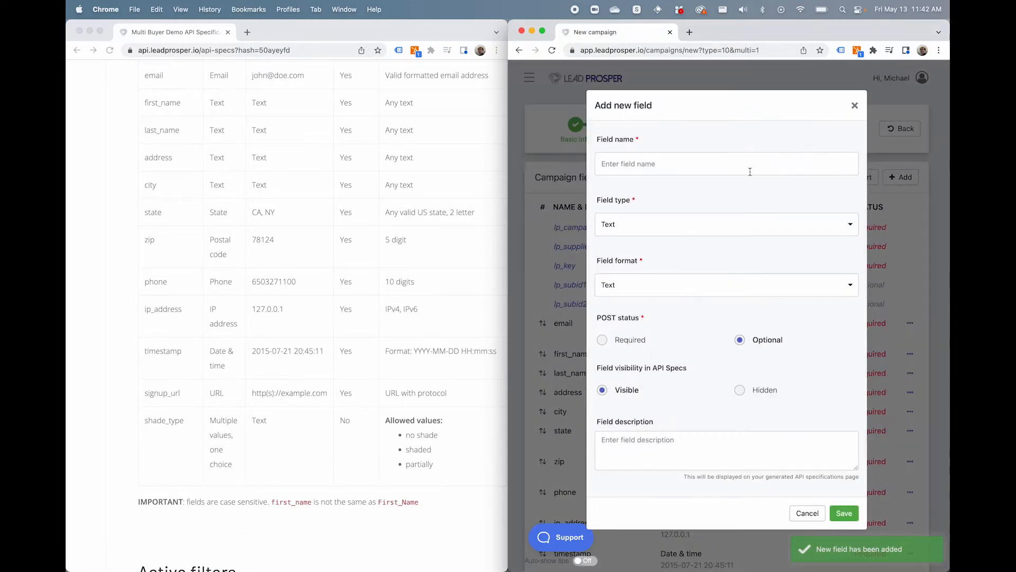
pyautogui.click(748, 170)
pyautogui.write('signu')
pyautogui.click(688, 193)
pyautogui.click(654, 227)
pyautogui.click(638, 268)
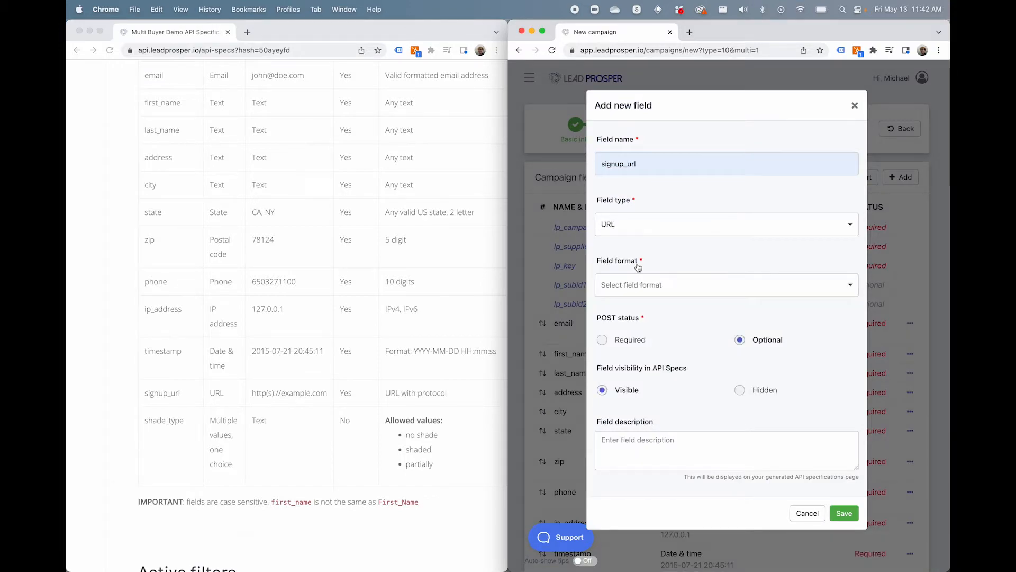
pyautogui.click(637, 284)
pyautogui.click(638, 312)
pyautogui.click(602, 340)
pyautogui.click(844, 513)
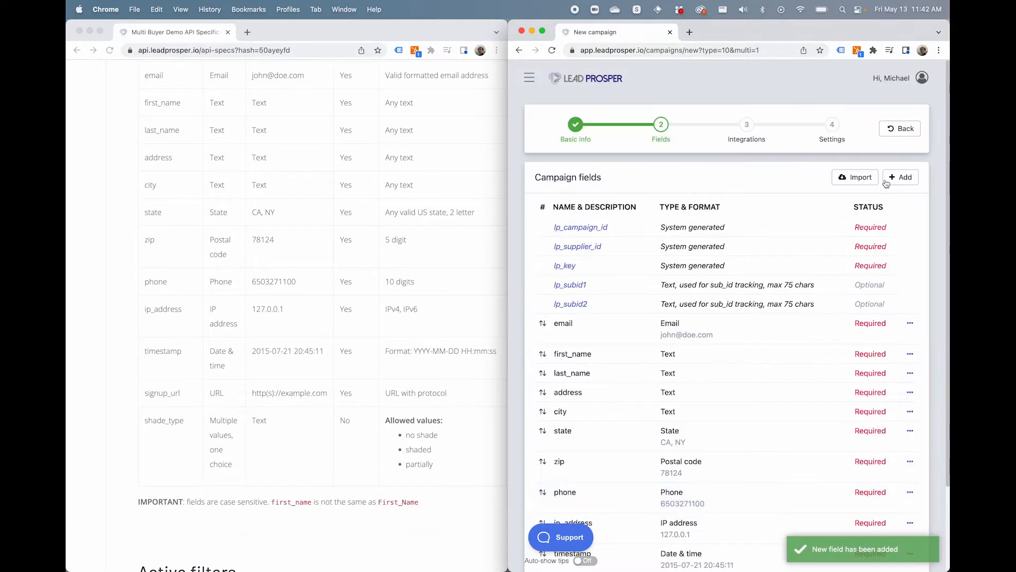
# Start a new campaign field named shade_type with the type Multiple values, one choice
pyautogui.click(900, 177)
pyautogui.click(698, 164)
pyautogui.write('shade_')
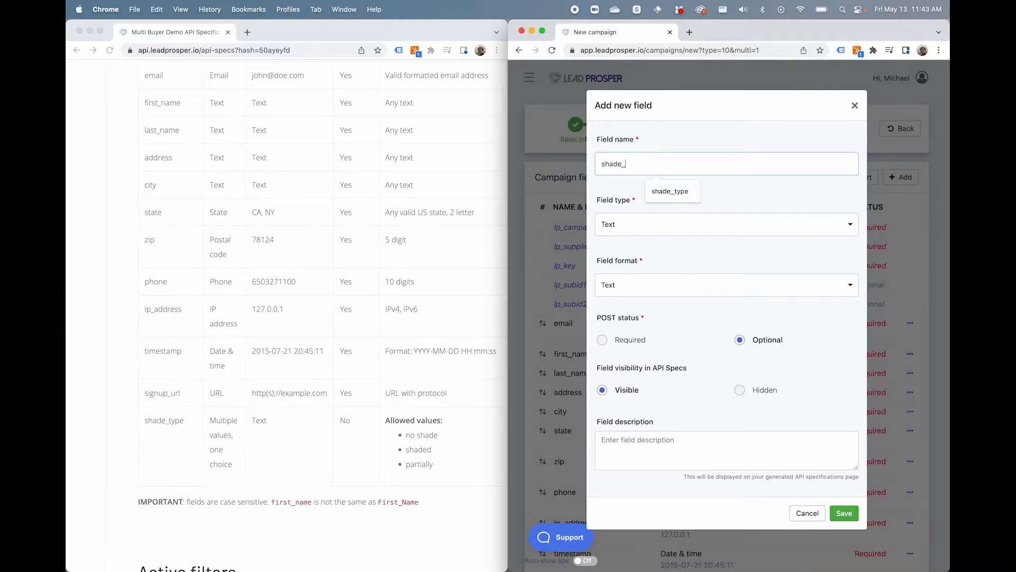
pyautogui.write('type')
pyautogui.click(646, 226)
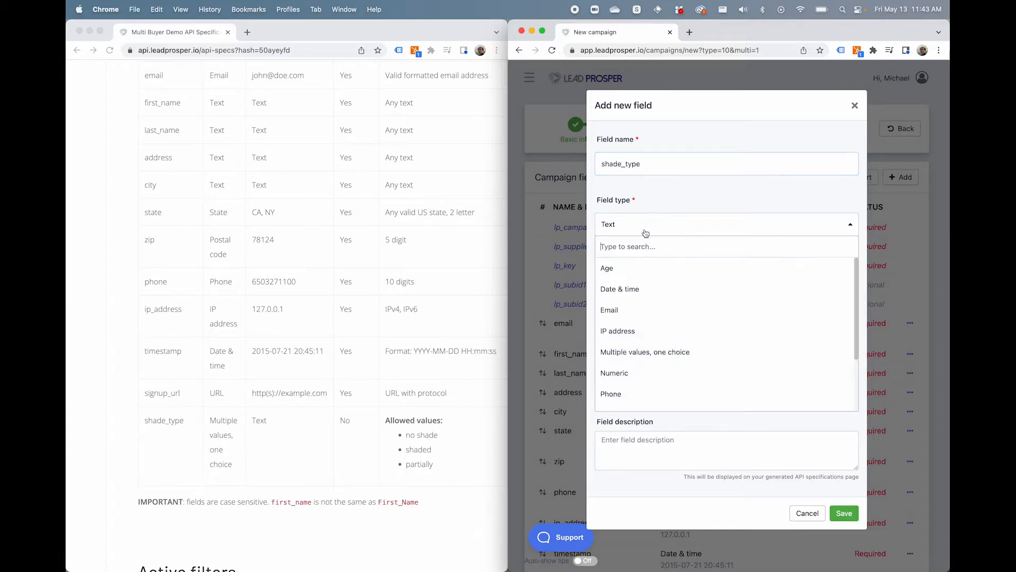
pyautogui.click(637, 352)
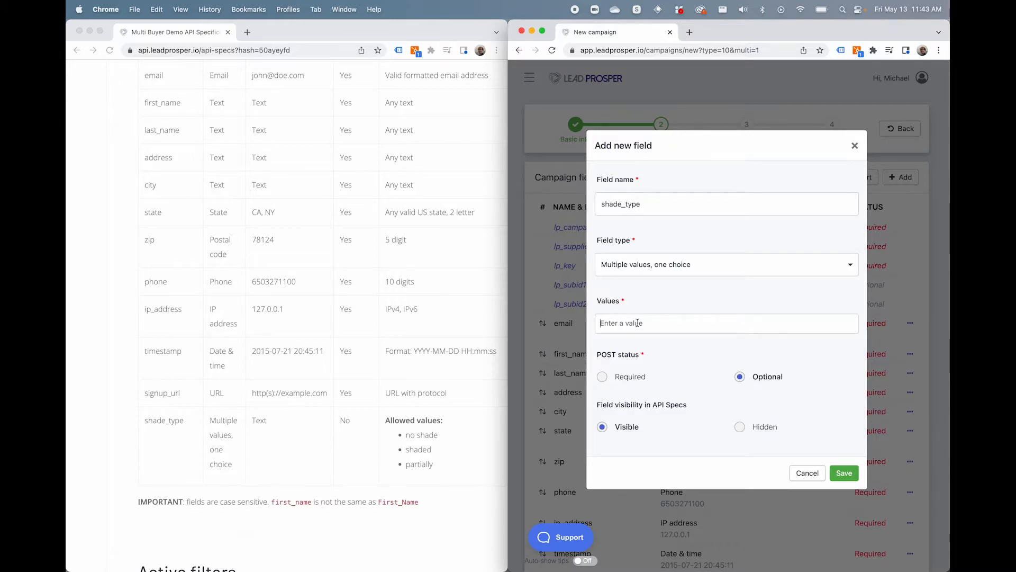
# Enter no shade, shaded and partially as the shade_type values and save it as an optional field
pyautogui.write('no shade')
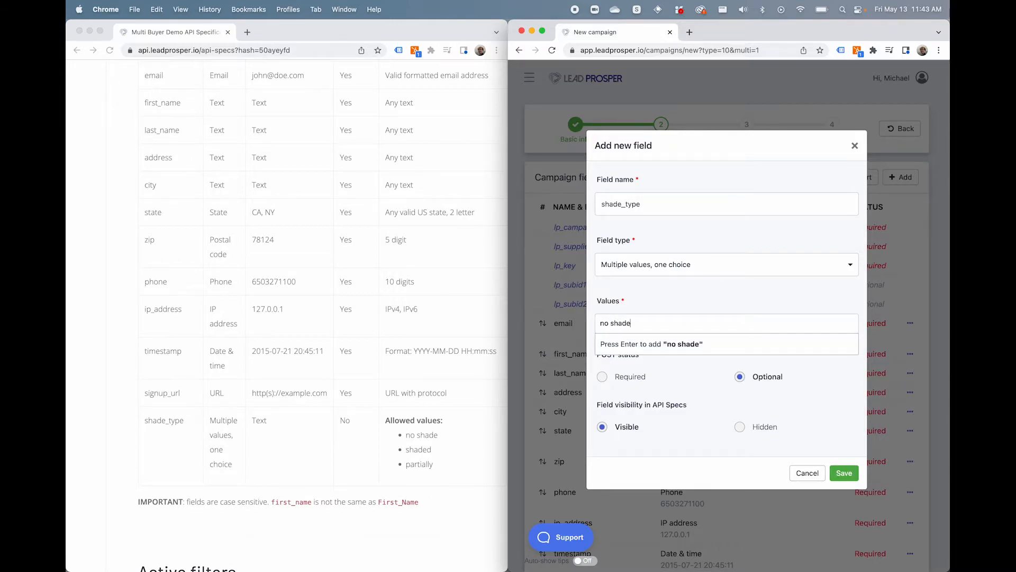
pyautogui.press('Return')
pyautogui.write('shaded')
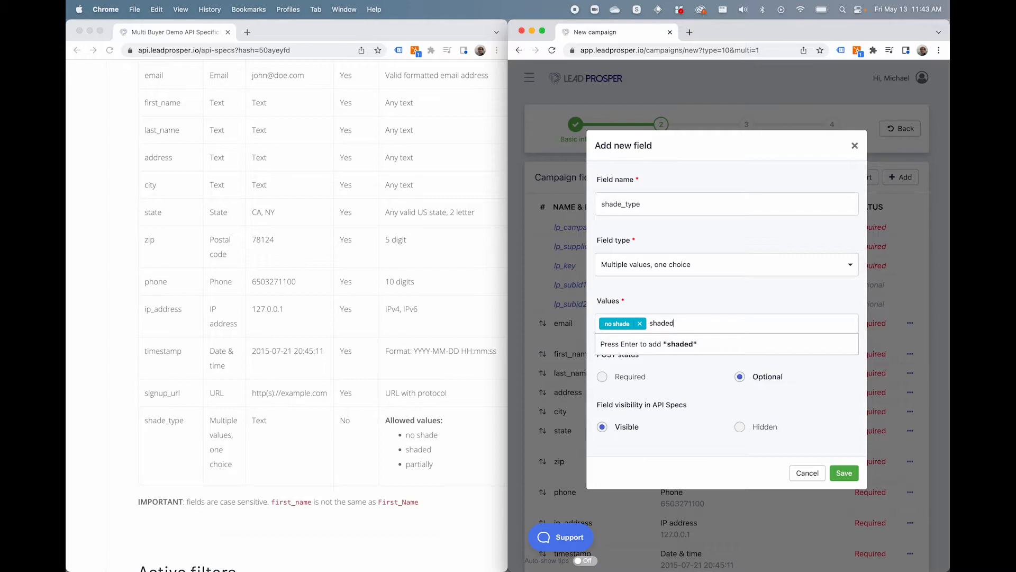
pyautogui.press('Return')
pyautogui.write('partially')
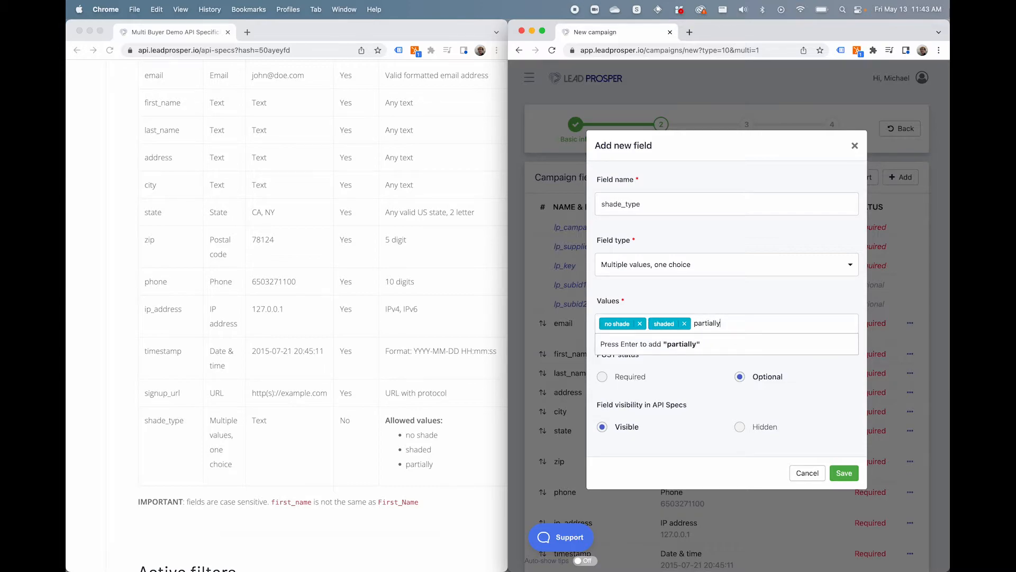
pyautogui.press('Return')
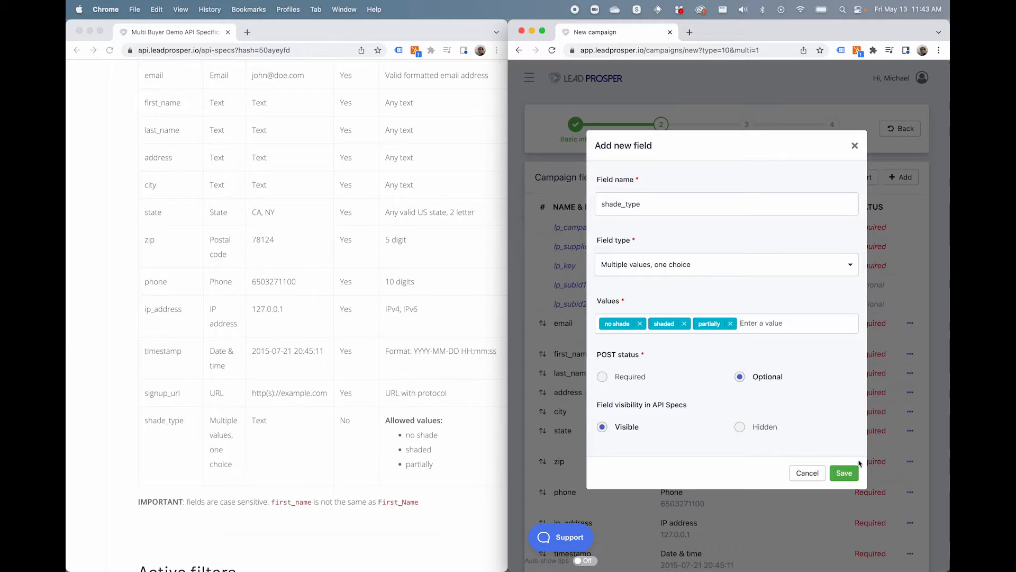
pyautogui.click(845, 473)
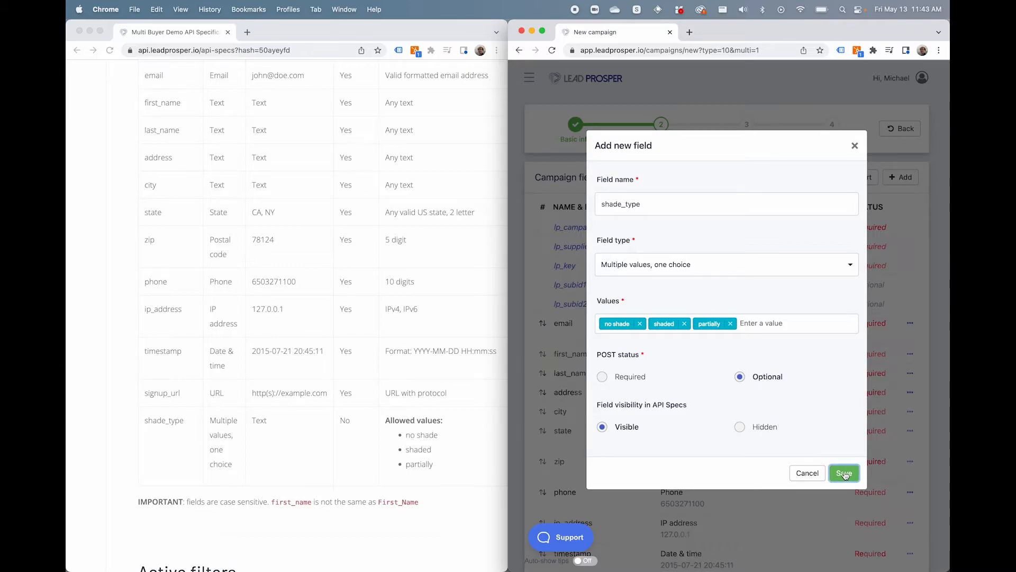
# Finish the campaign fields and skip the third-party integrations to reach the campaign settings
pyautogui.scroll(-5, 794, 413)
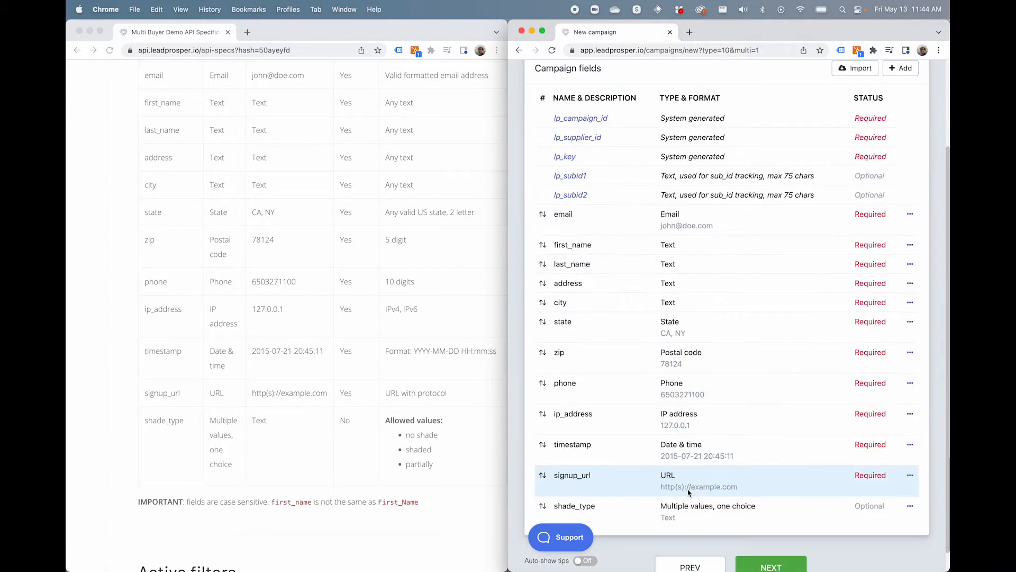
pyautogui.click(762, 542)
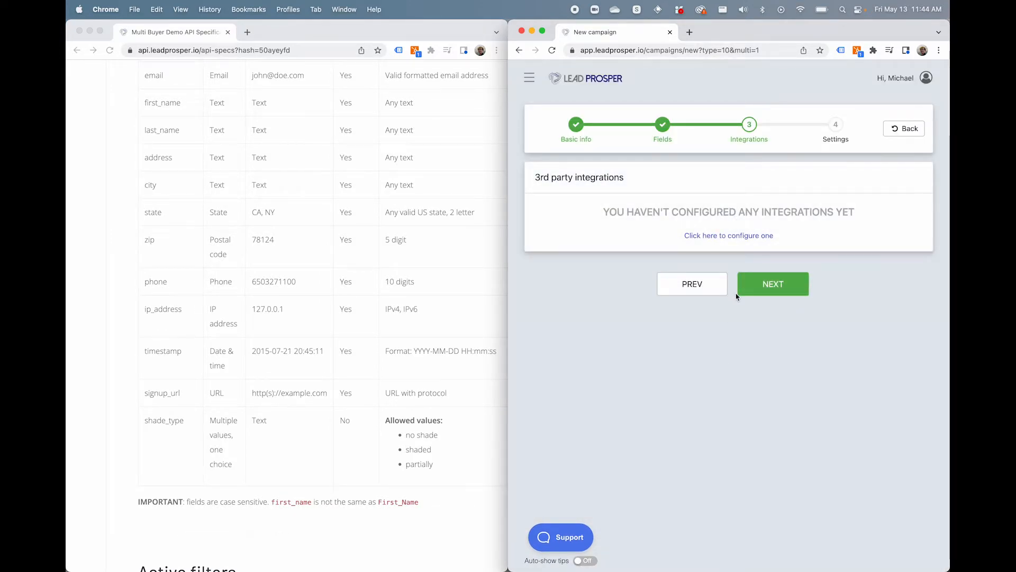
pyautogui.click(770, 286)
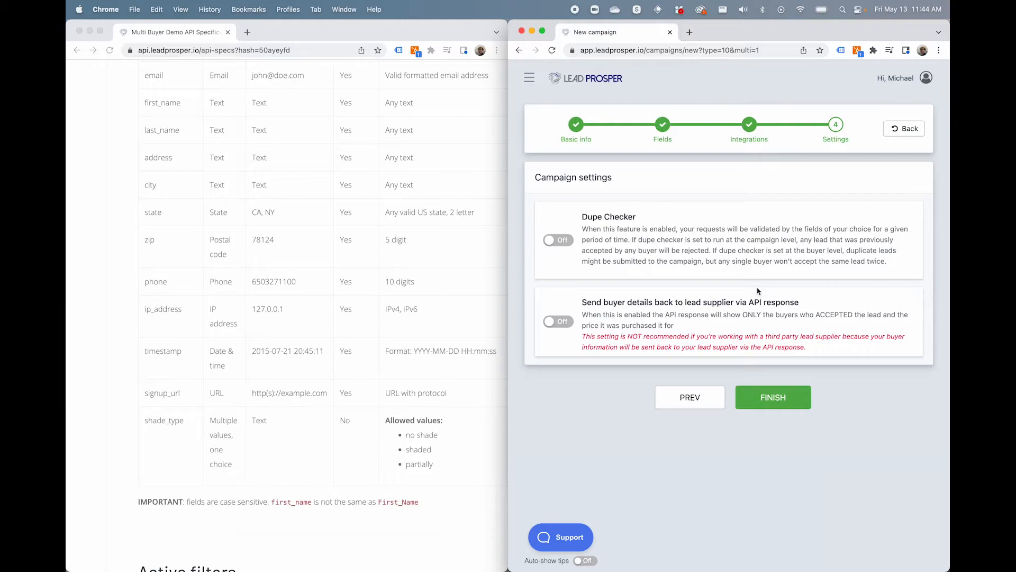
# Enable the Dupe Checker on the phone and email fields, matching on any field
pyautogui.click(558, 240)
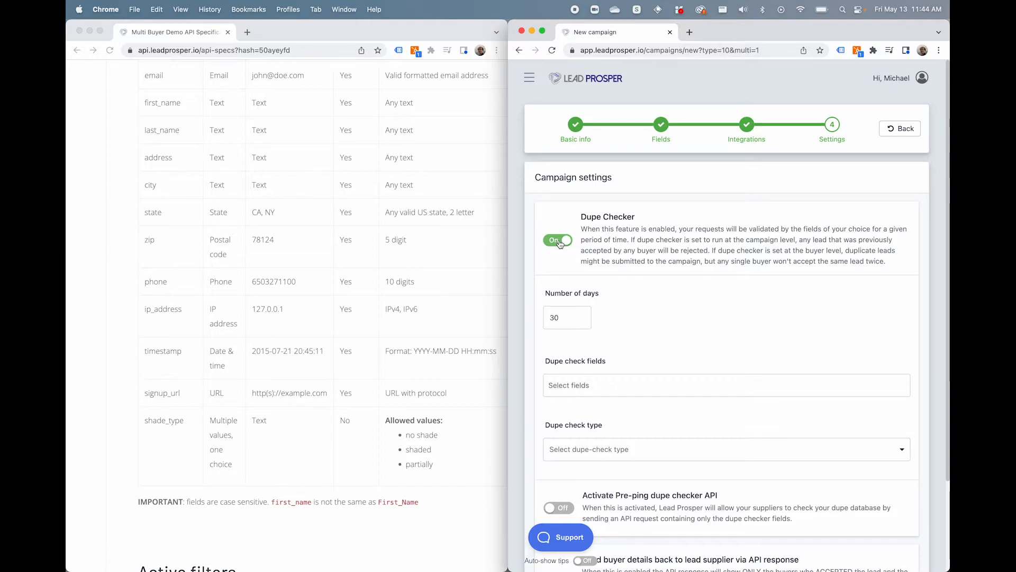
pyautogui.click(609, 387)
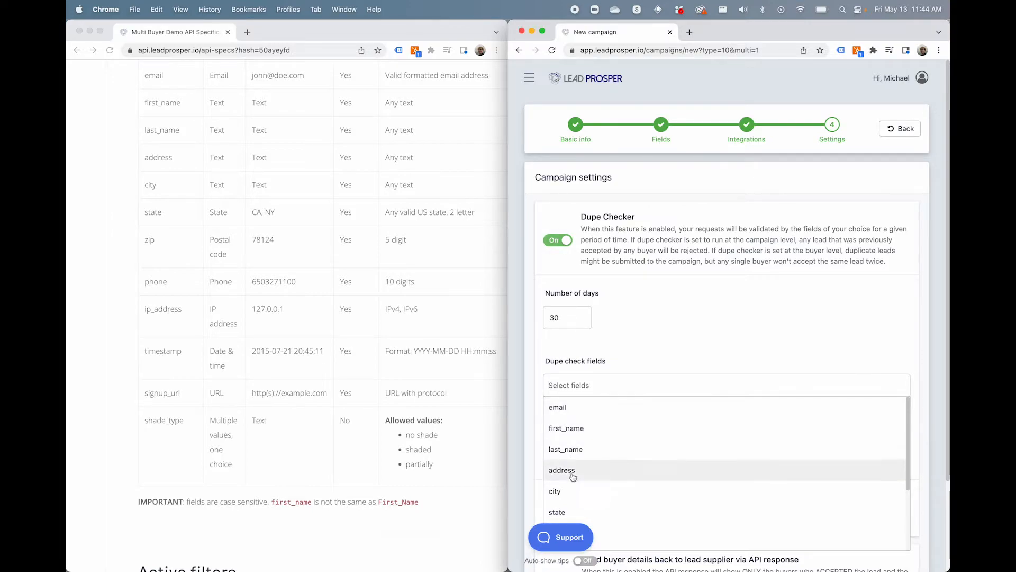
pyautogui.scroll(-3, 573, 476)
pyautogui.click(565, 503)
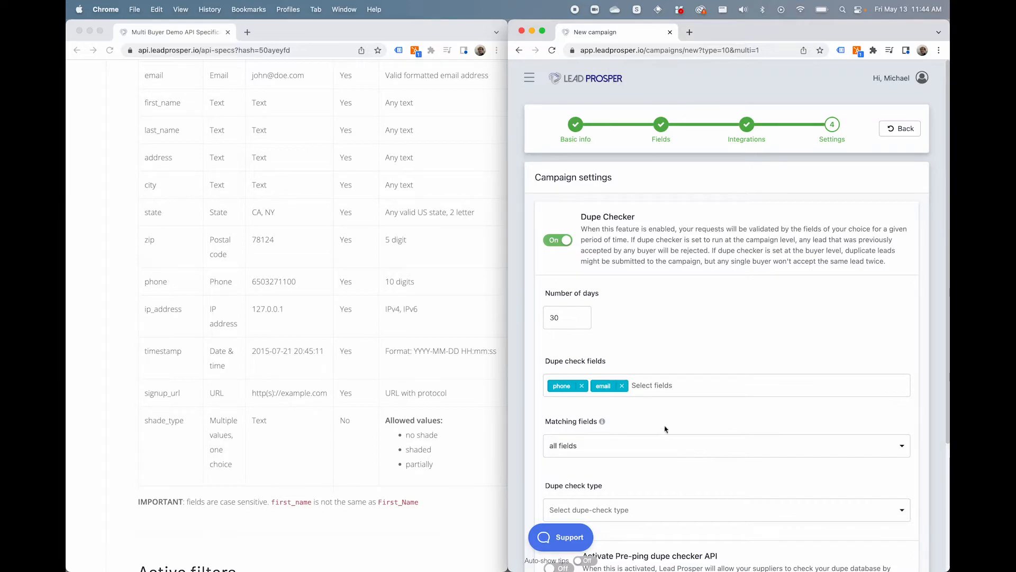
pyautogui.click(648, 448)
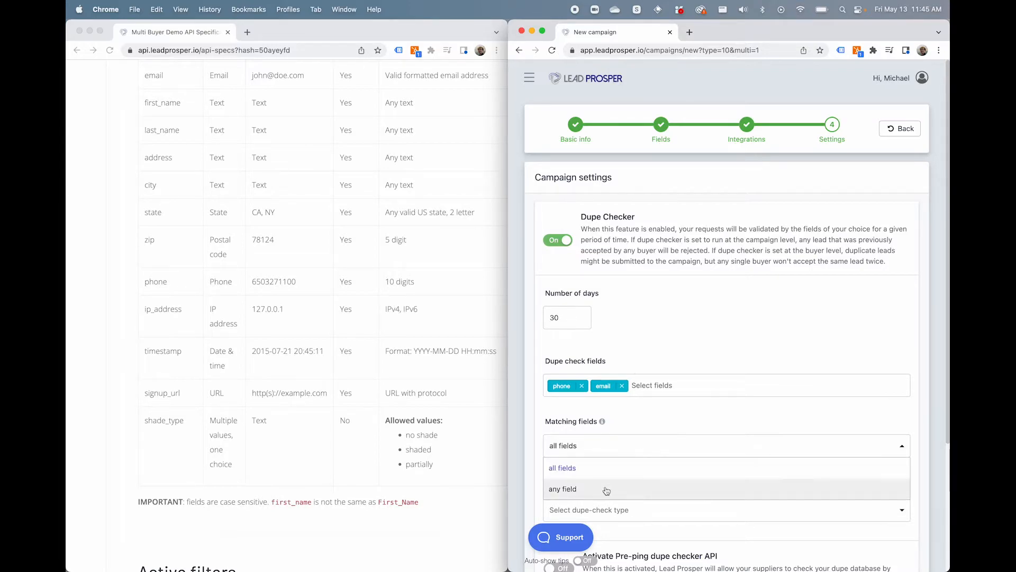
pyautogui.click(606, 489)
# Set the duplicate check to 90 days at campaign level and finish creating the campaign
pyautogui.click(642, 511)
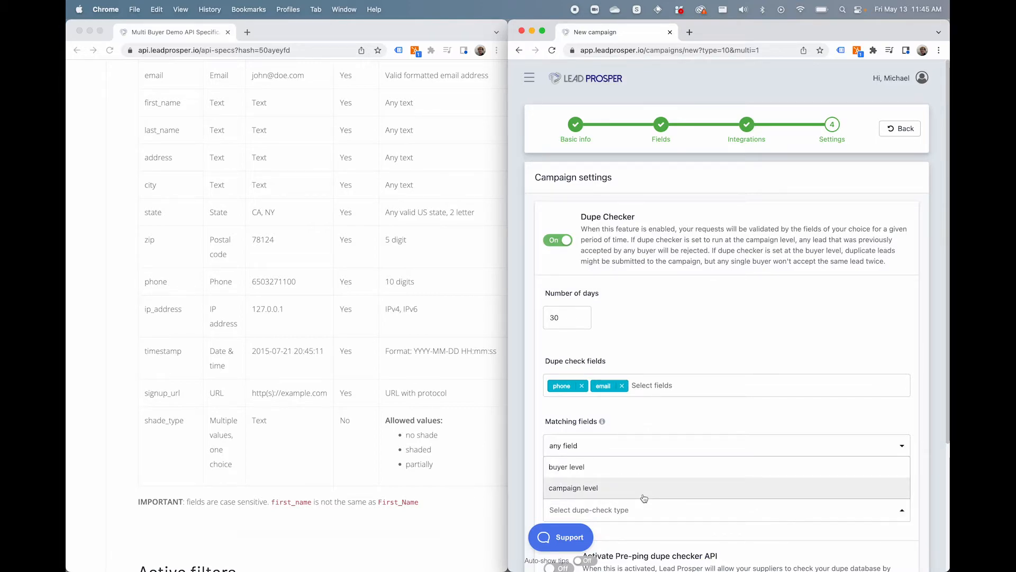
pyautogui.moveTo(559, 316); pyautogui.dragTo(534, 317)
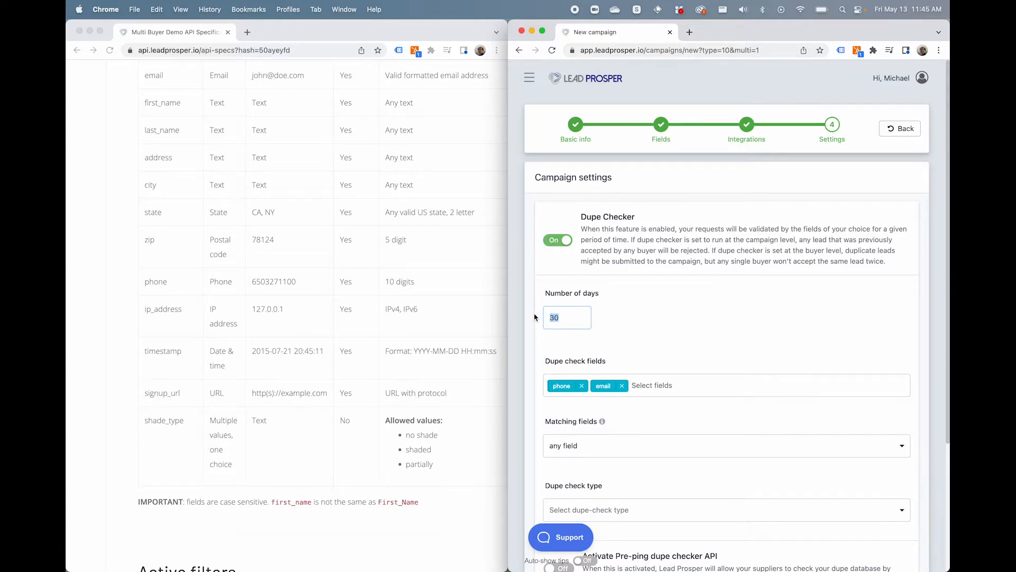
pyautogui.write('90')
pyautogui.click(659, 508)
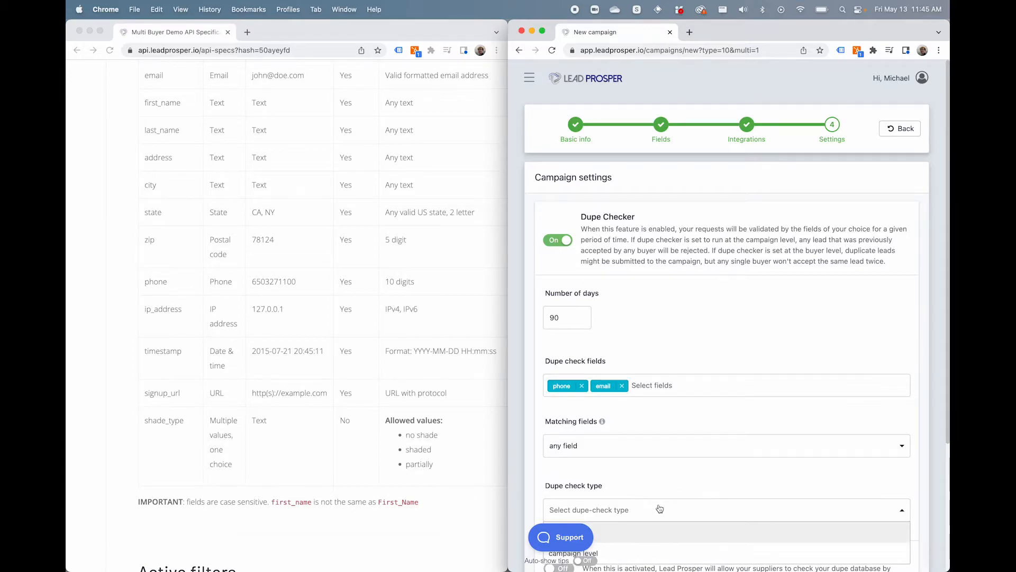
pyautogui.scroll(-3, 659, 509)
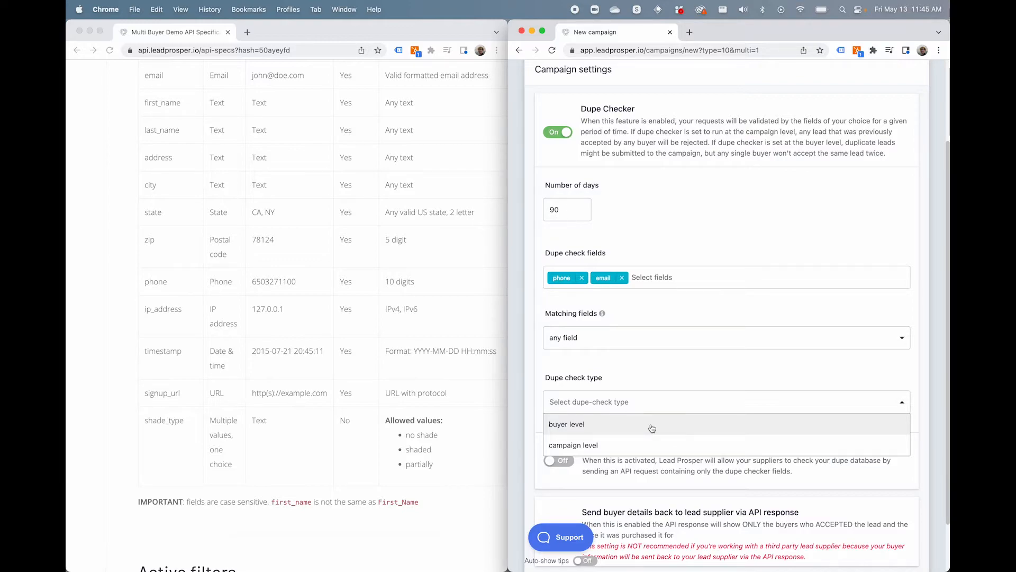
pyautogui.click(652, 443)
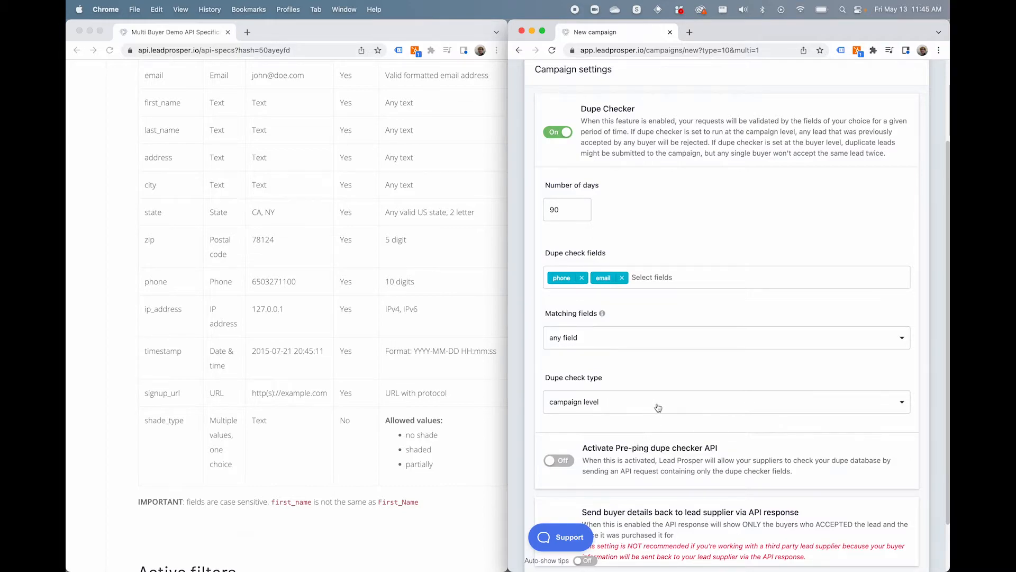
pyautogui.scroll(-2, 654, 440)
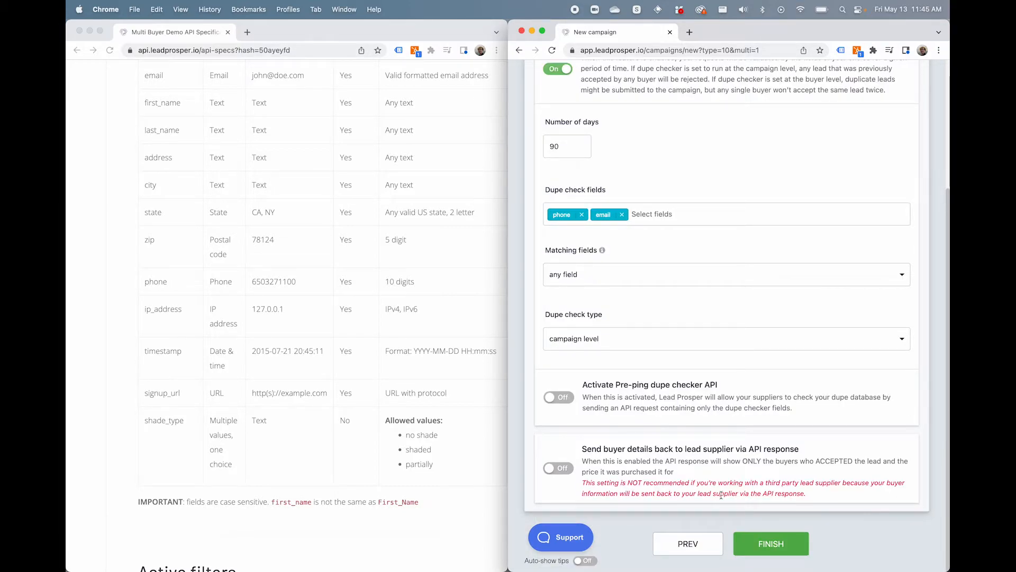
pyautogui.click(763, 546)
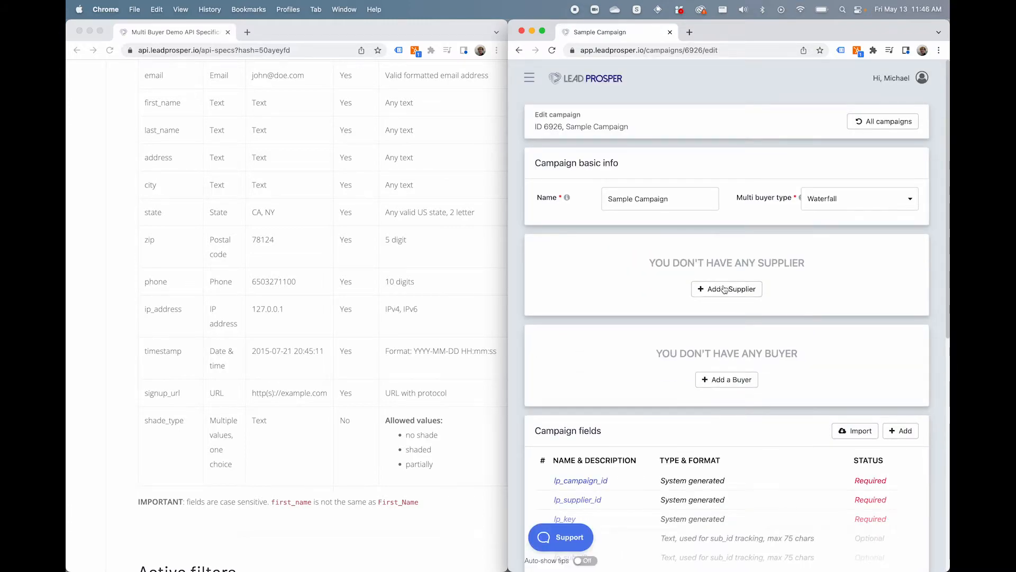
# Add Supplier 1 as the campaign's supplier and continue to its cap settings
pyautogui.click(725, 289)
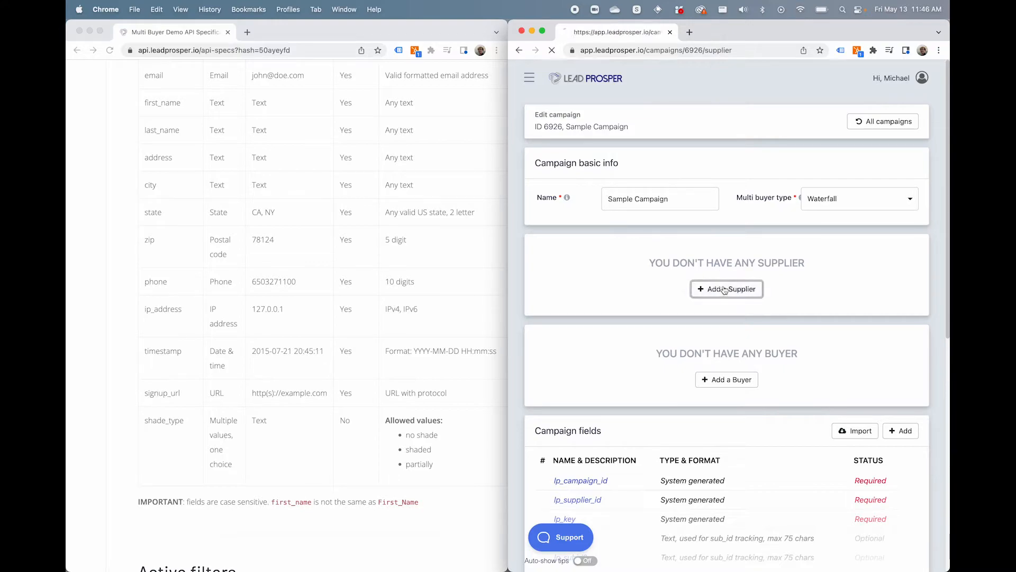
pyautogui.click(709, 217)
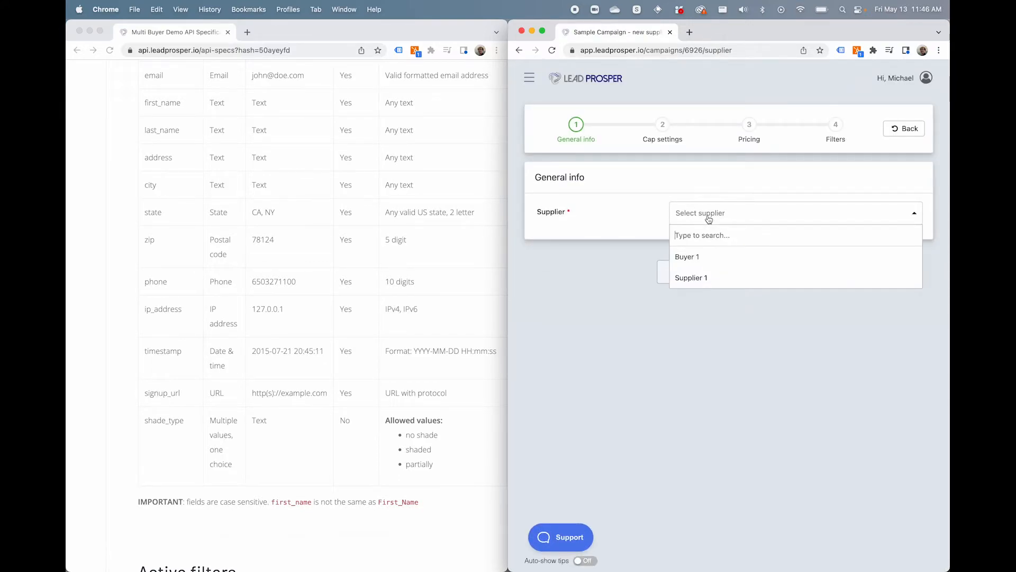
pyautogui.click(709, 278)
pyautogui.click(765, 273)
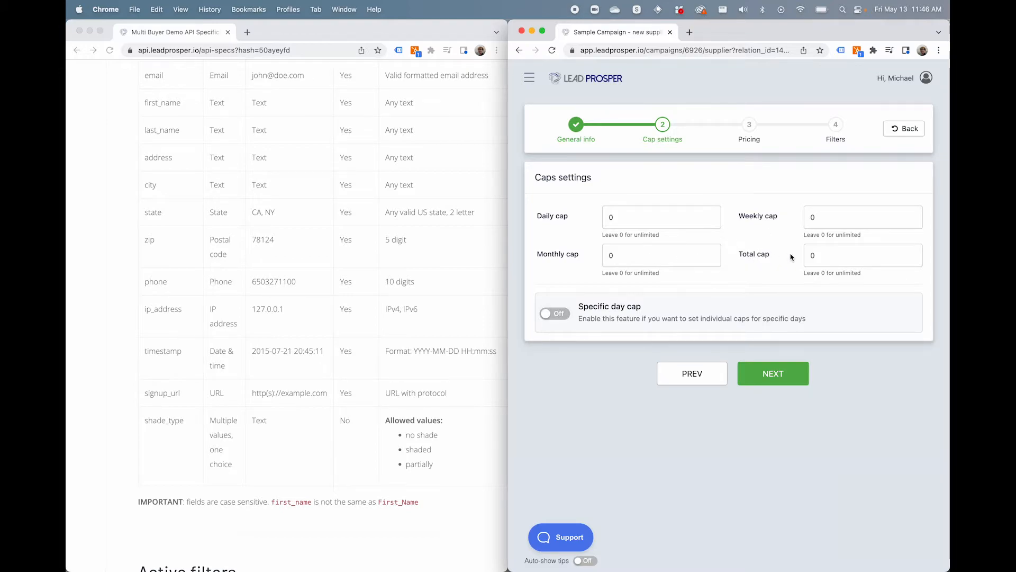
# Preview the specific day caps, switch them back off and continue to pricing with all caps unlimited
pyautogui.click(552, 315)
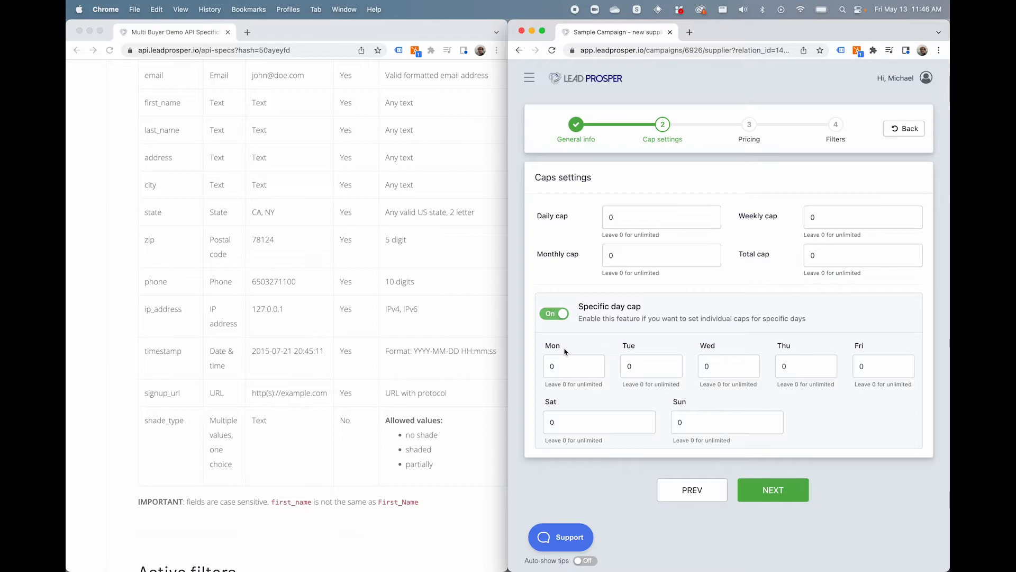
pyautogui.click(560, 316)
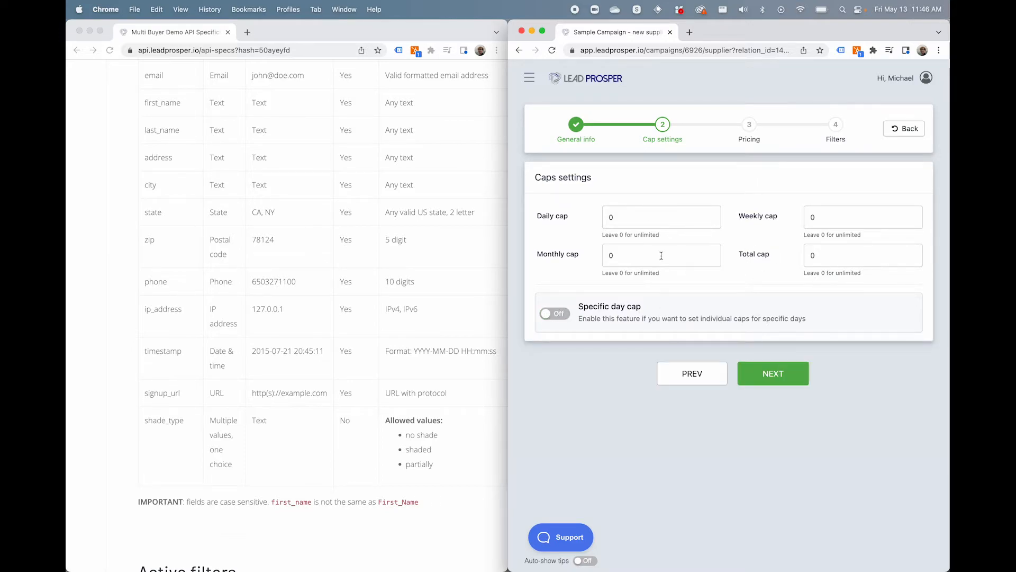
pyautogui.click(763, 374)
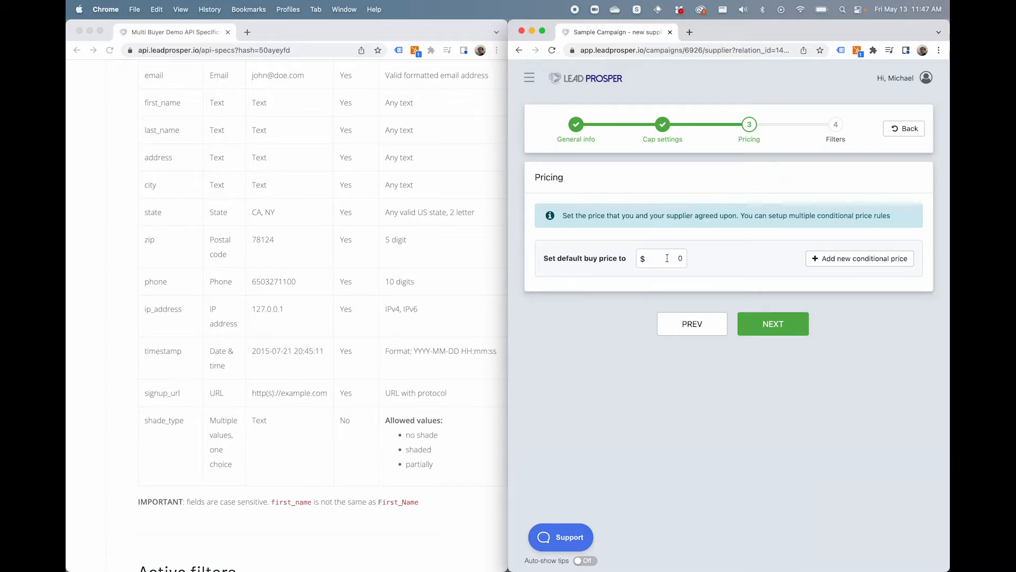
# Set the supplier's default buy price to $25
pyautogui.click(667, 258)
pyautogui.press('BackSpace')
pyautogui.write('25')
# Add a conditional price of $35 for leads whose state equals TX and continue to the supplier filters
pyautogui.click(835, 259)
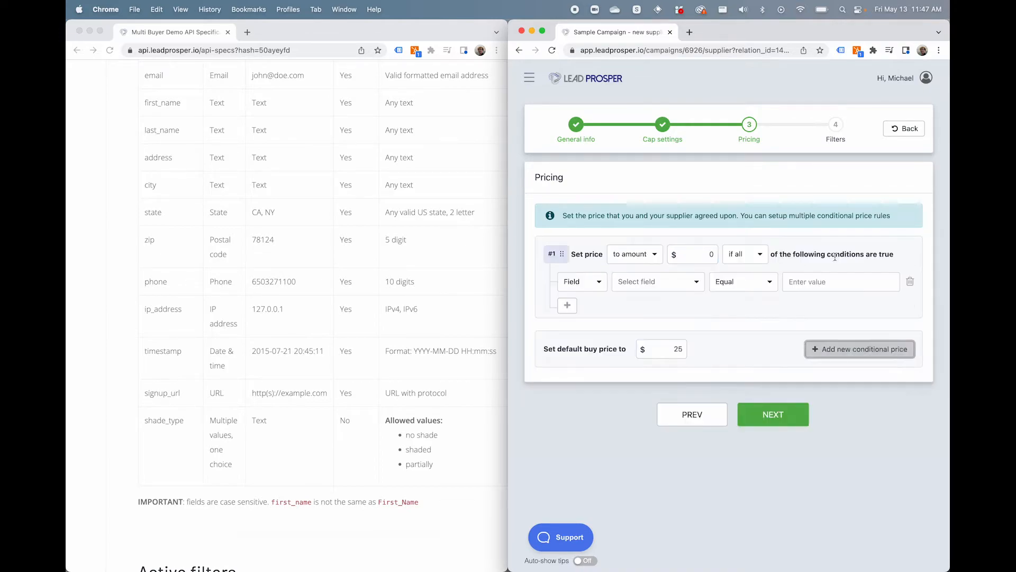
pyautogui.click(623, 282)
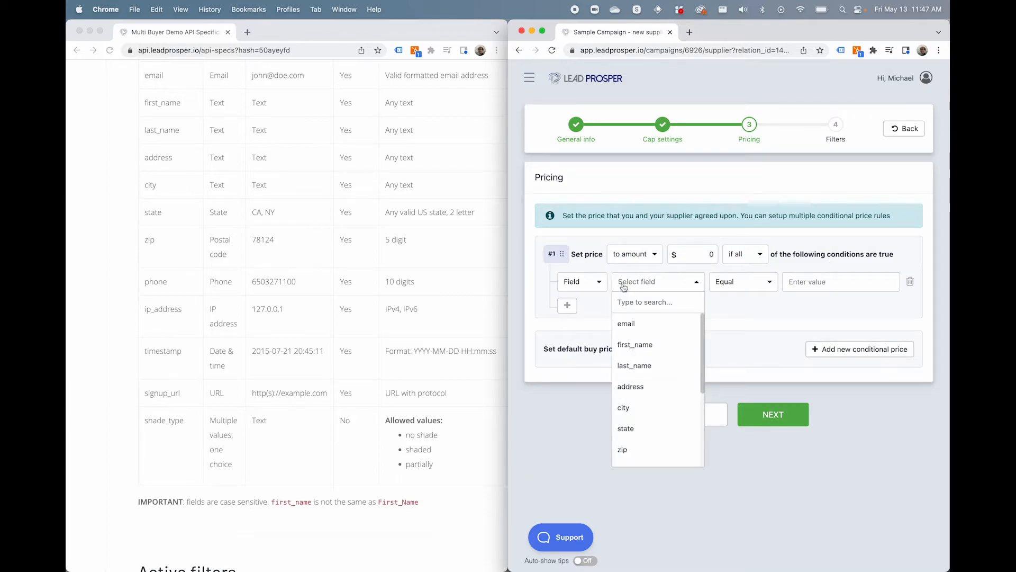
pyautogui.write('stat')
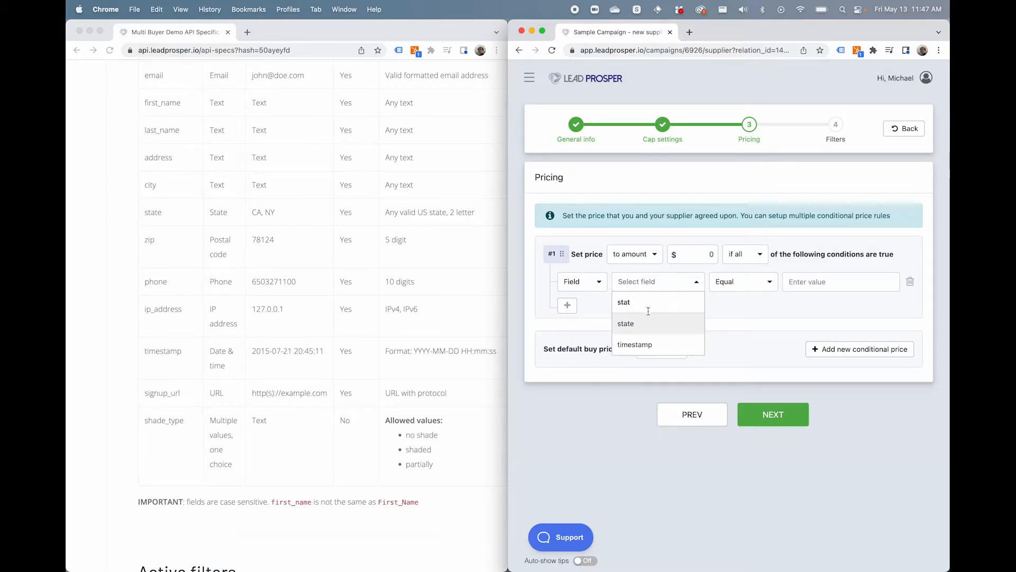
pyautogui.click(650, 333)
pyautogui.click(831, 285)
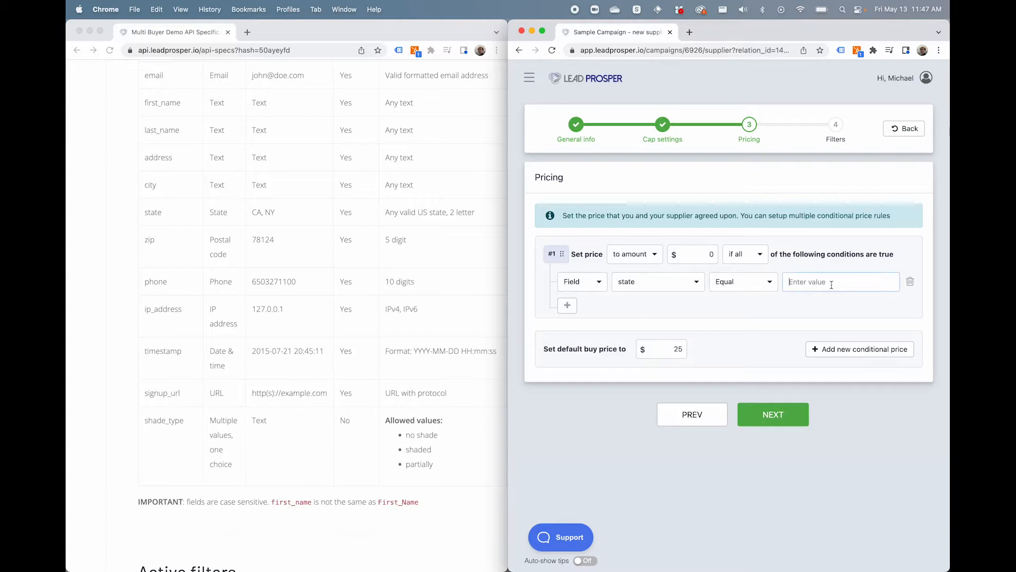
pyautogui.write('TX')
pyautogui.click(678, 348)
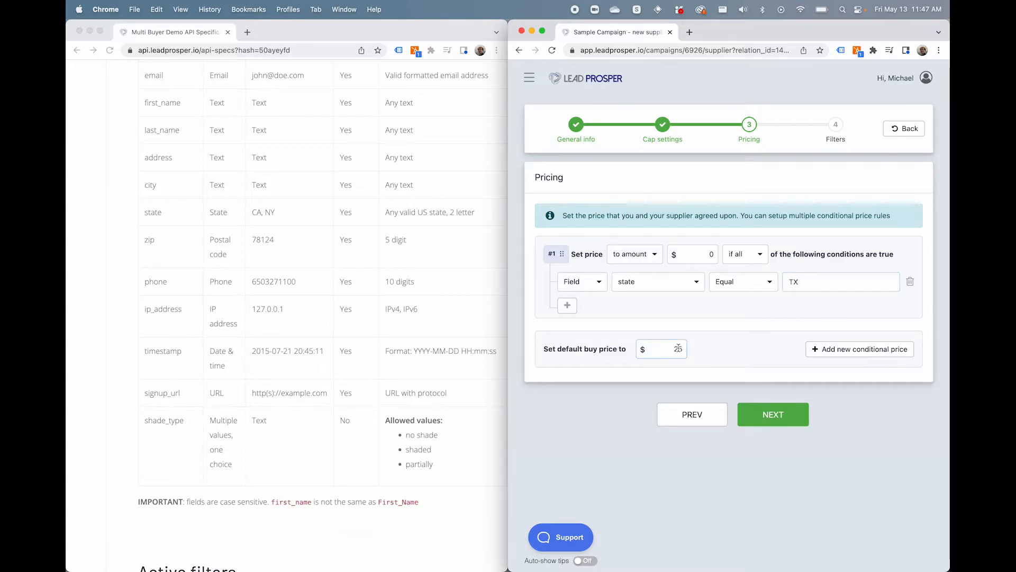
pyautogui.click(694, 254)
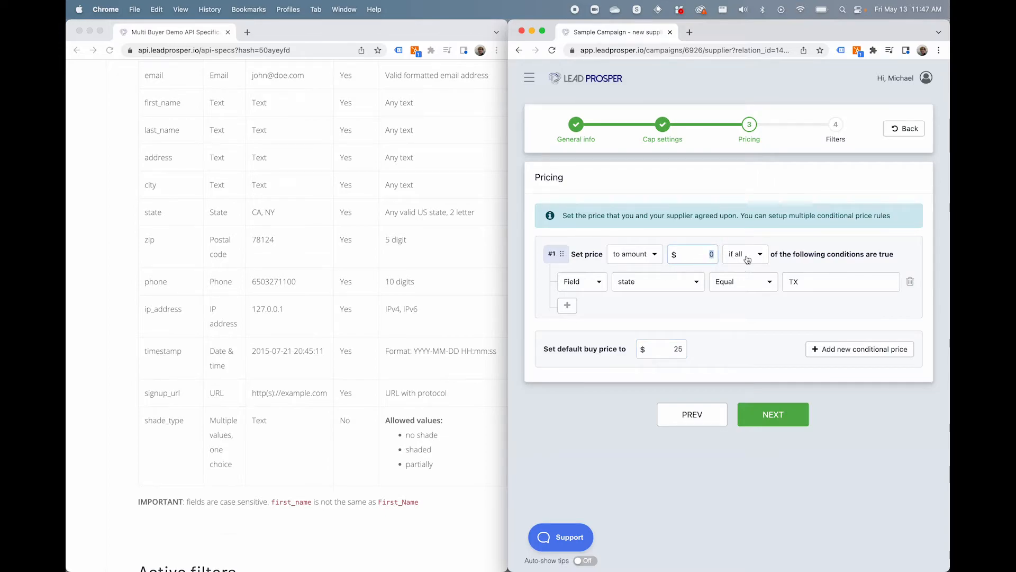
pyautogui.write('35')
pyautogui.click(765, 417)
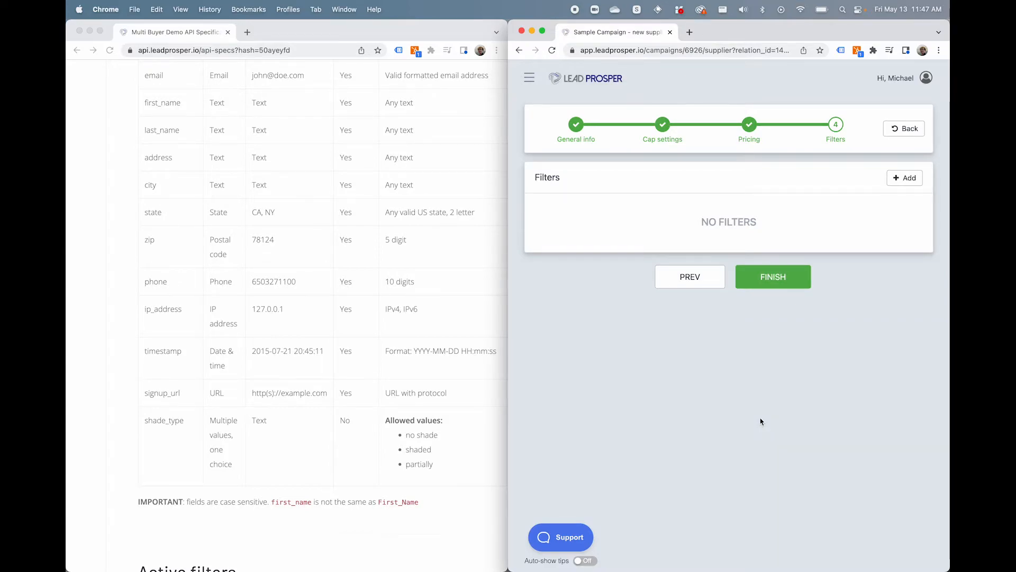
# Start a new supplier filter on the state field with the action Block
pyautogui.click(892, 180)
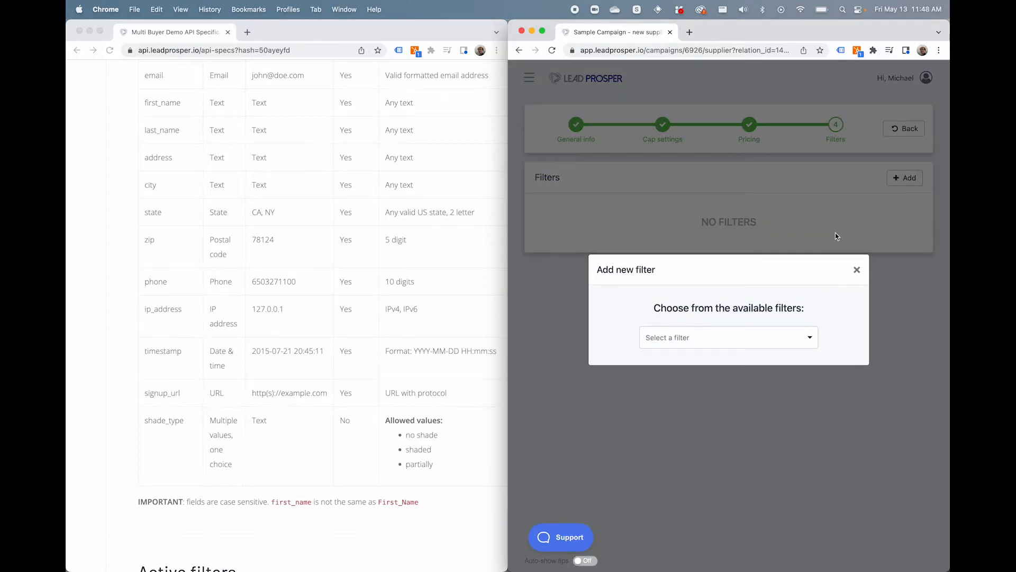
pyautogui.click(731, 343)
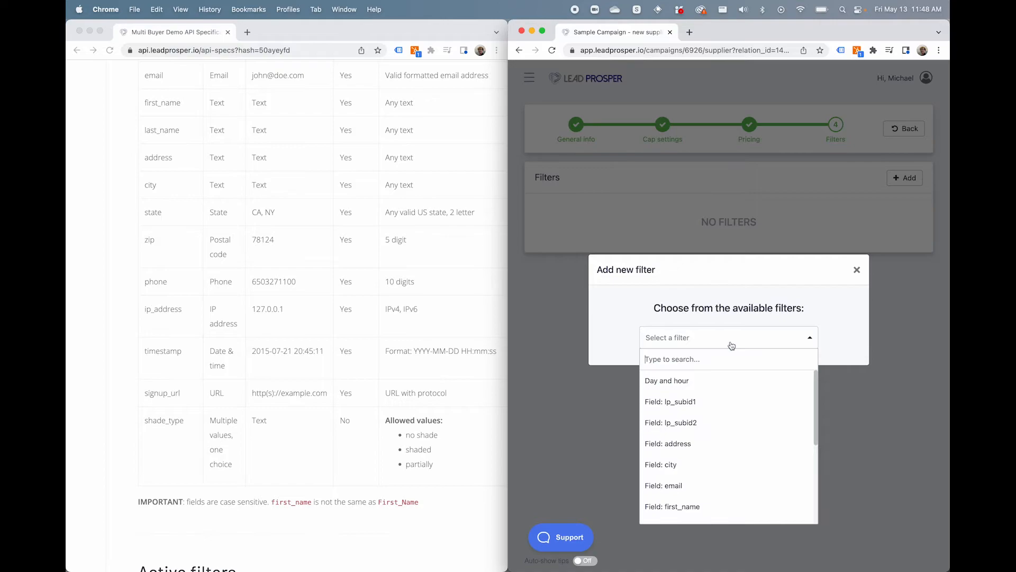
pyautogui.write('sta')
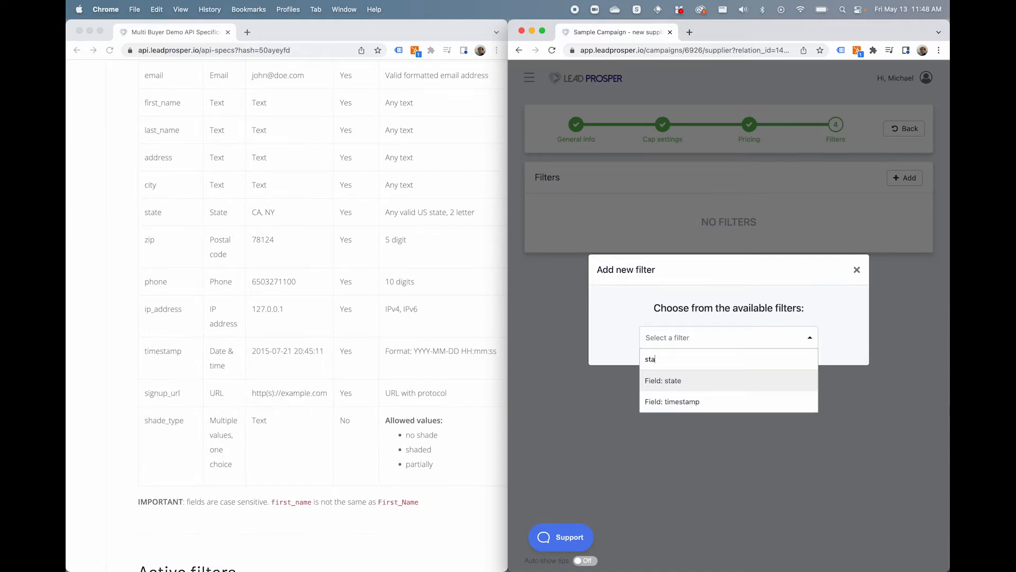
pyautogui.click(691, 381)
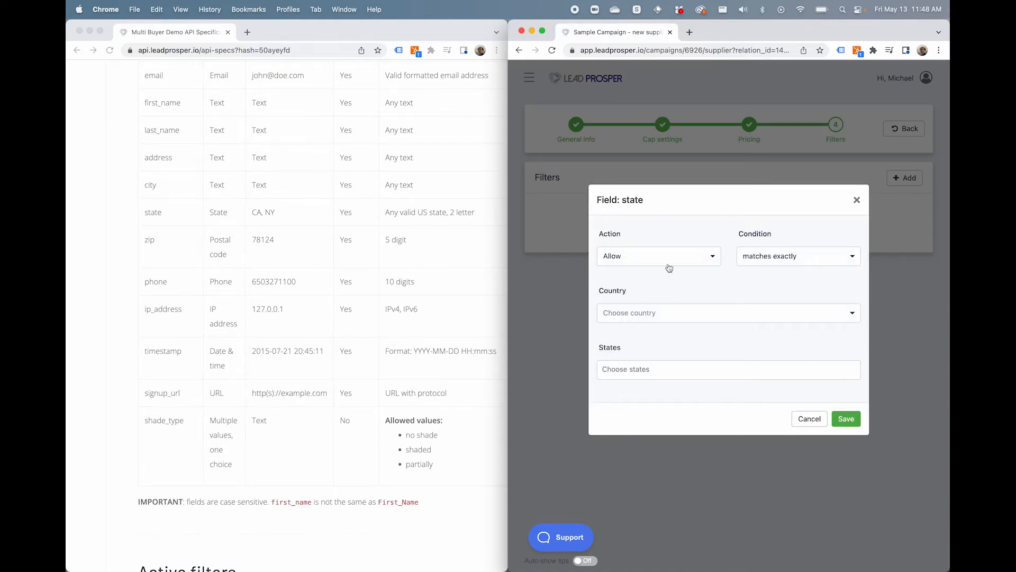
pyautogui.click(683, 260)
pyautogui.click(670, 294)
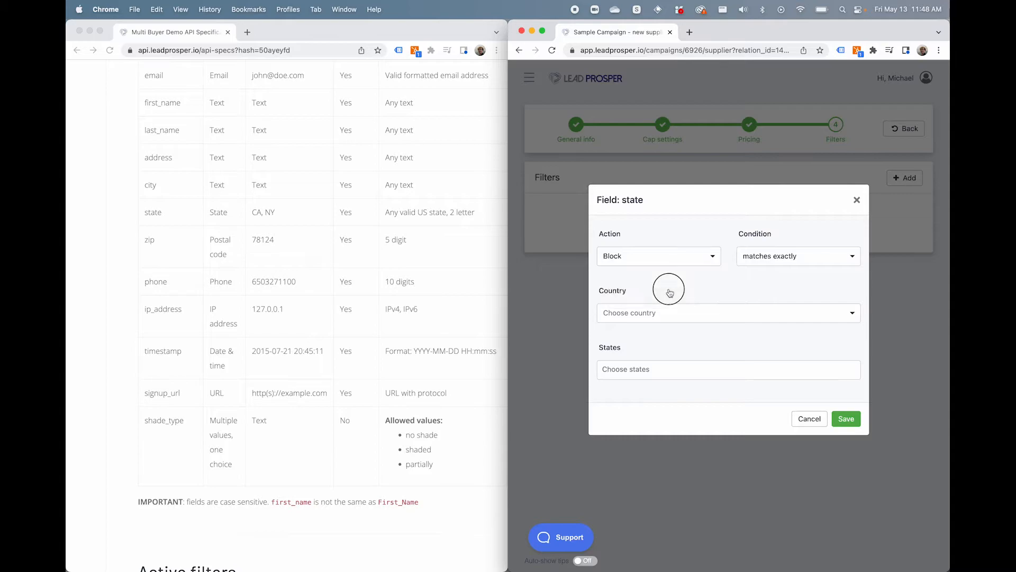
# Choose New York and New Jersey in the United States for the exact-match state filter, save it and finish the supplier setup
pyautogui.click(769, 256)
pyautogui.click(730, 278)
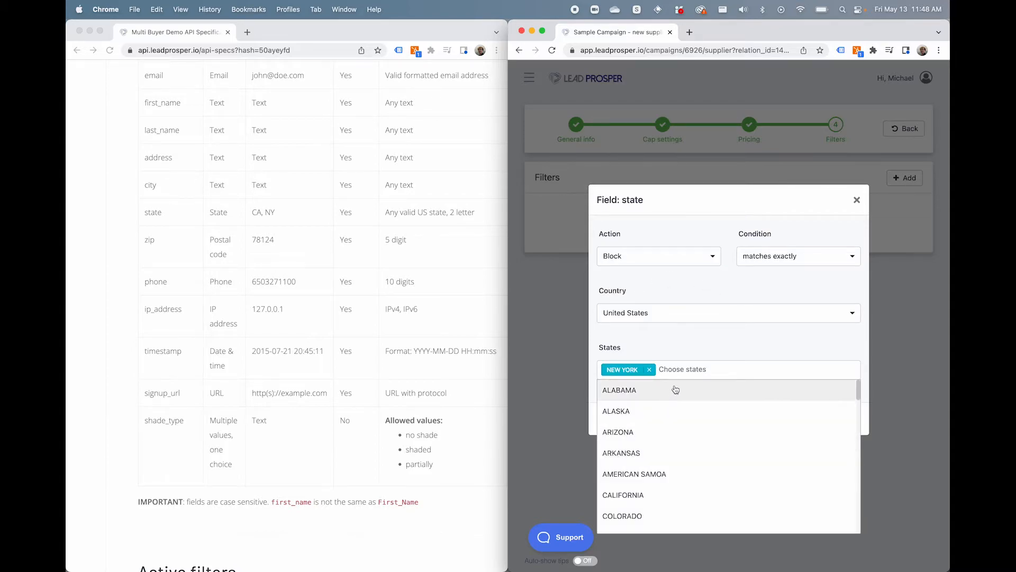
pyautogui.write('new')
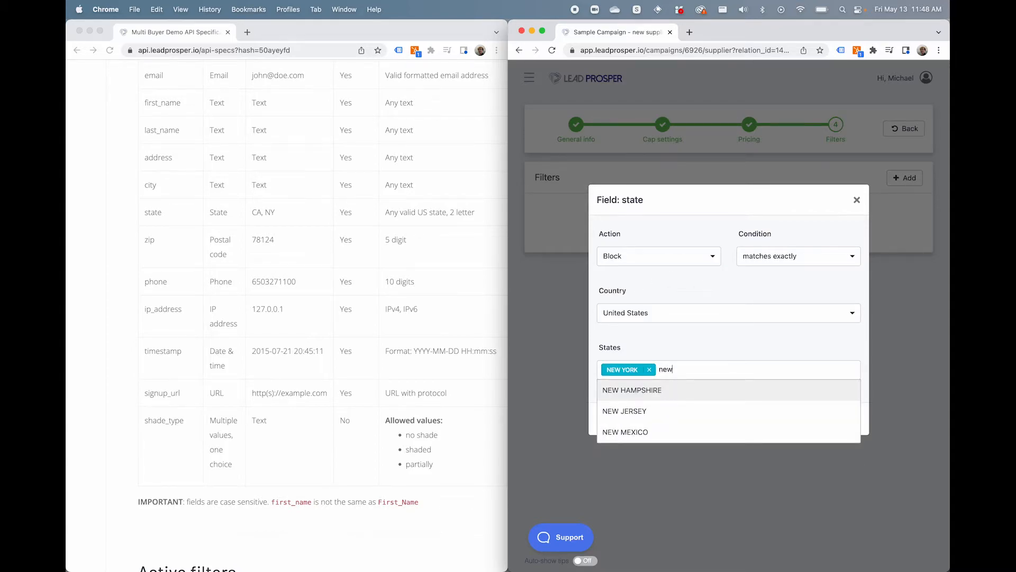
pyautogui.click(652, 412)
pyautogui.click(762, 337)
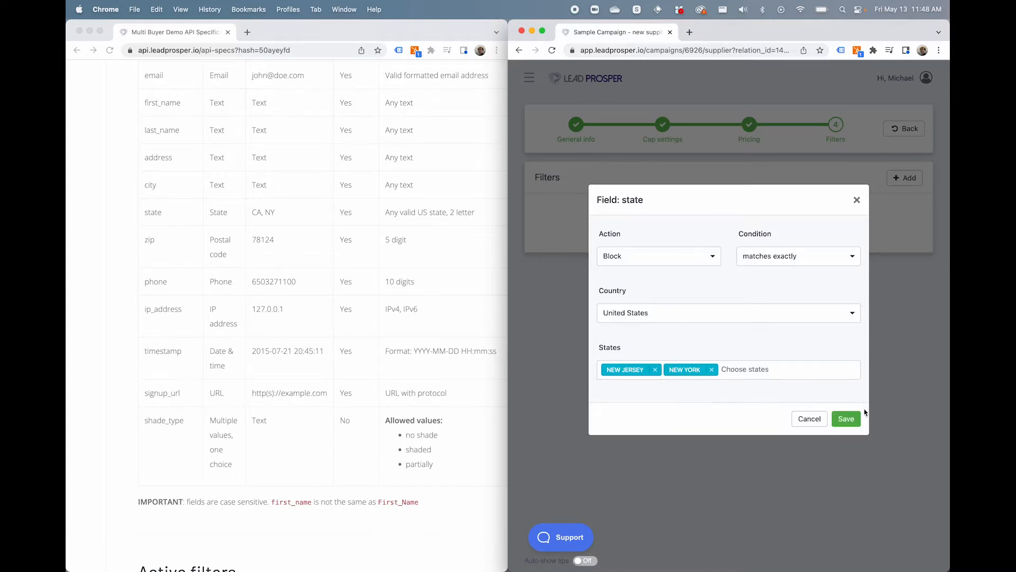
pyautogui.click(845, 418)
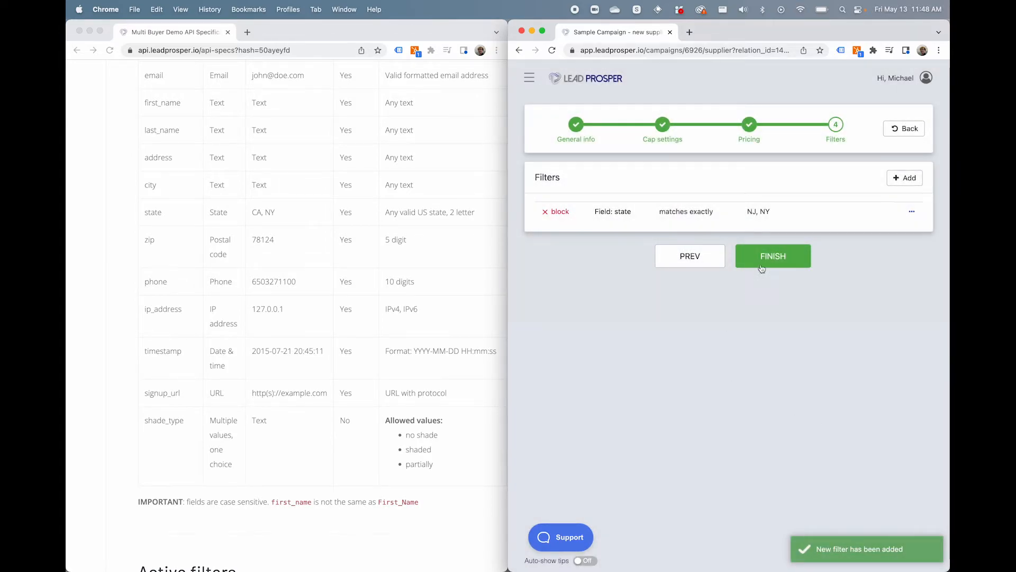
pyautogui.click(761, 268)
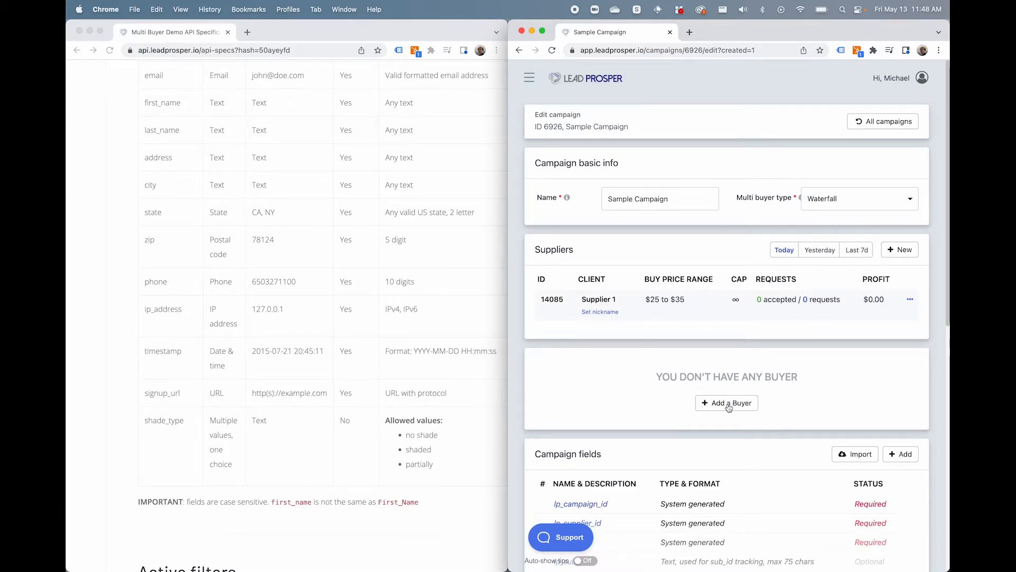
# Manually create a new buyer for the campaign, choose Buyer 1 and continue to the cap settings
pyautogui.click(729, 406)
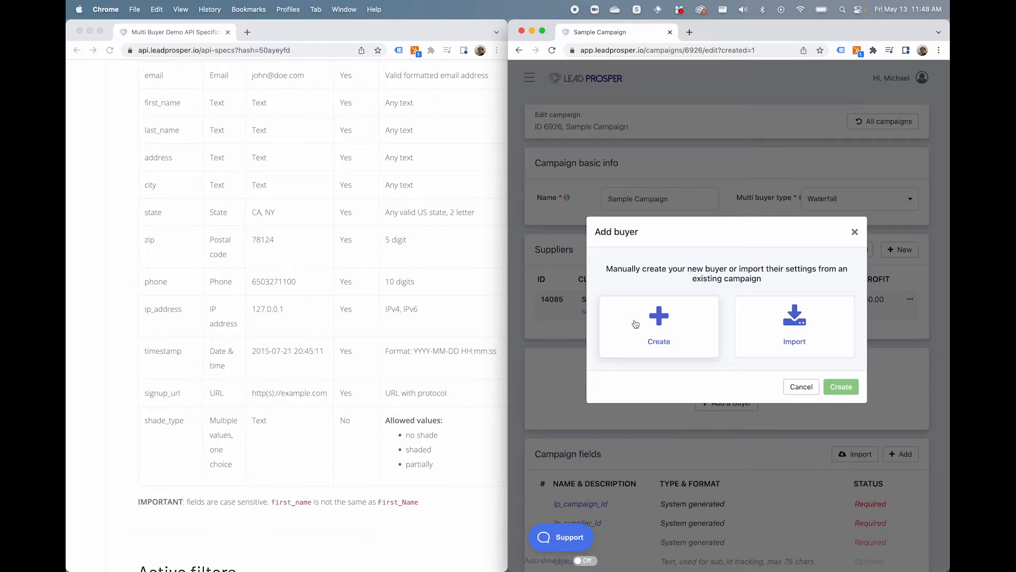
pyautogui.click(635, 324)
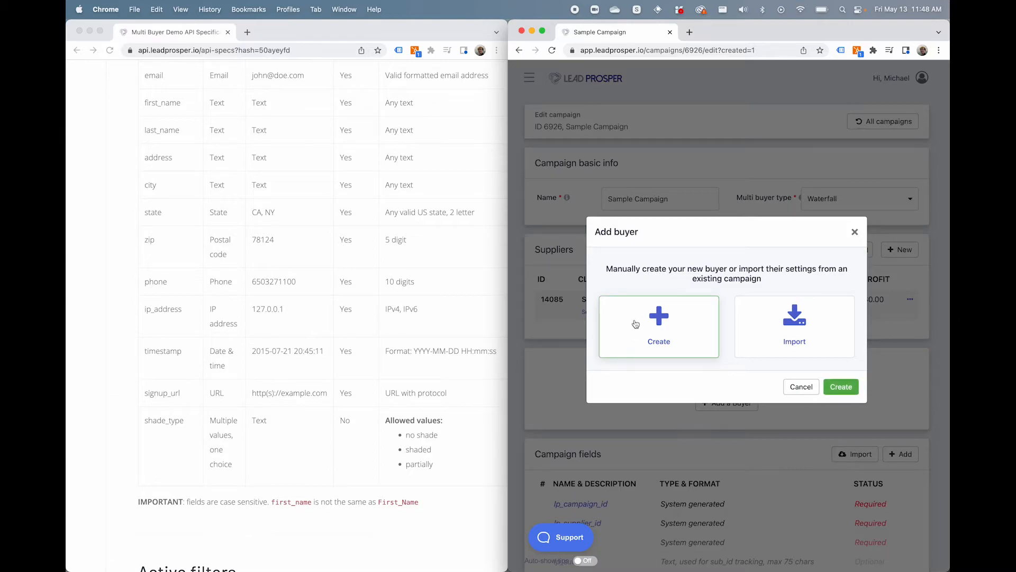
pyautogui.click(833, 386)
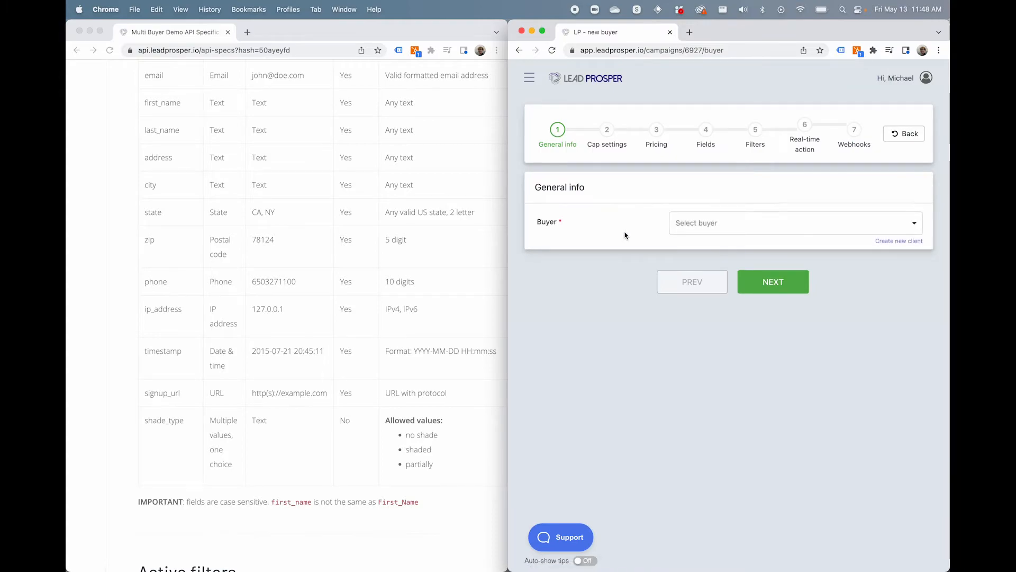
pyautogui.click(707, 237)
pyautogui.click(701, 265)
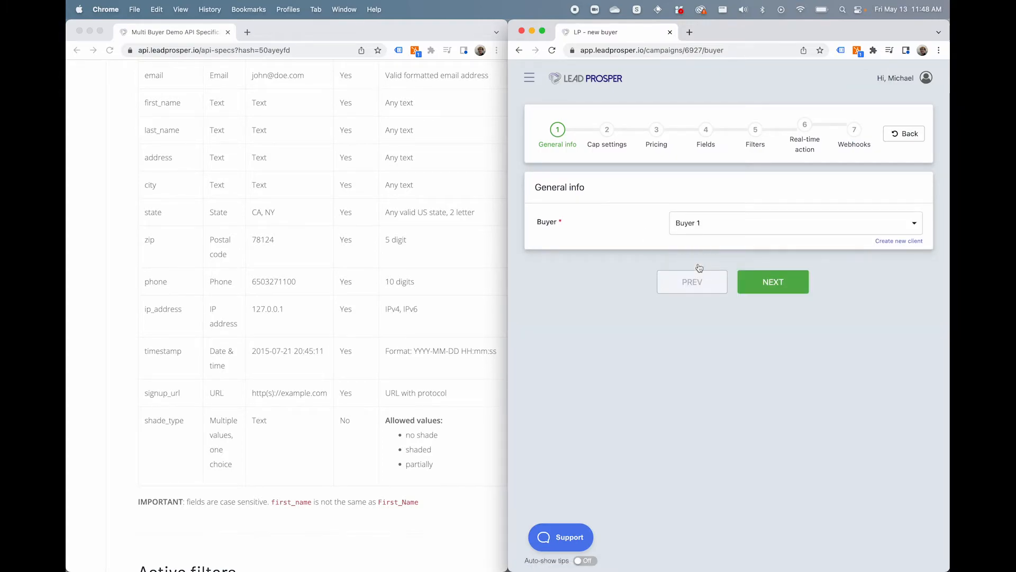
pyautogui.click(766, 282)
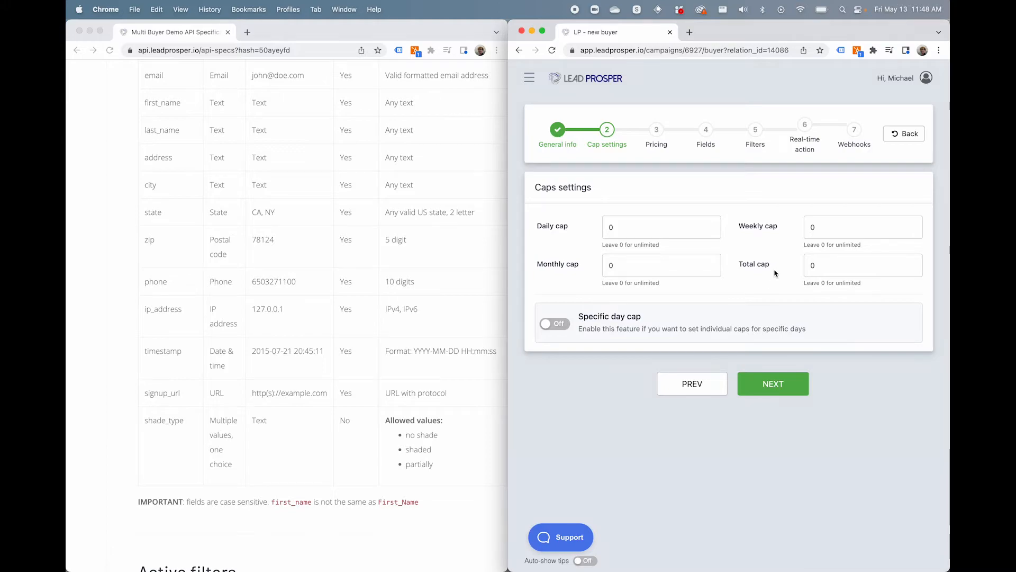
# Keep the buyer caps at 0, set the default sell price to $65 and proceed to the real-time action without static fields or filters
pyautogui.click(768, 383)
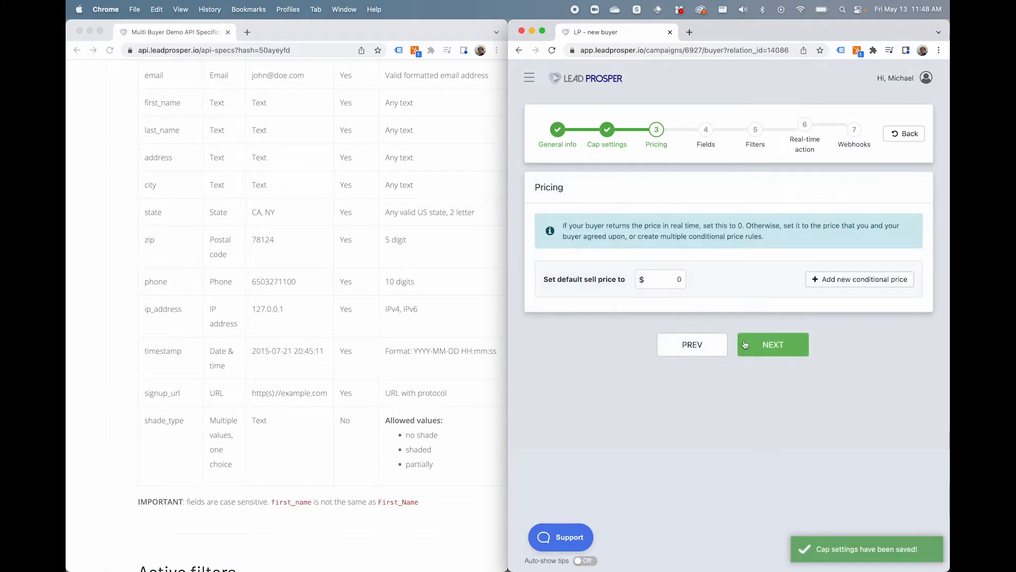
pyautogui.doubleClick(677, 279)
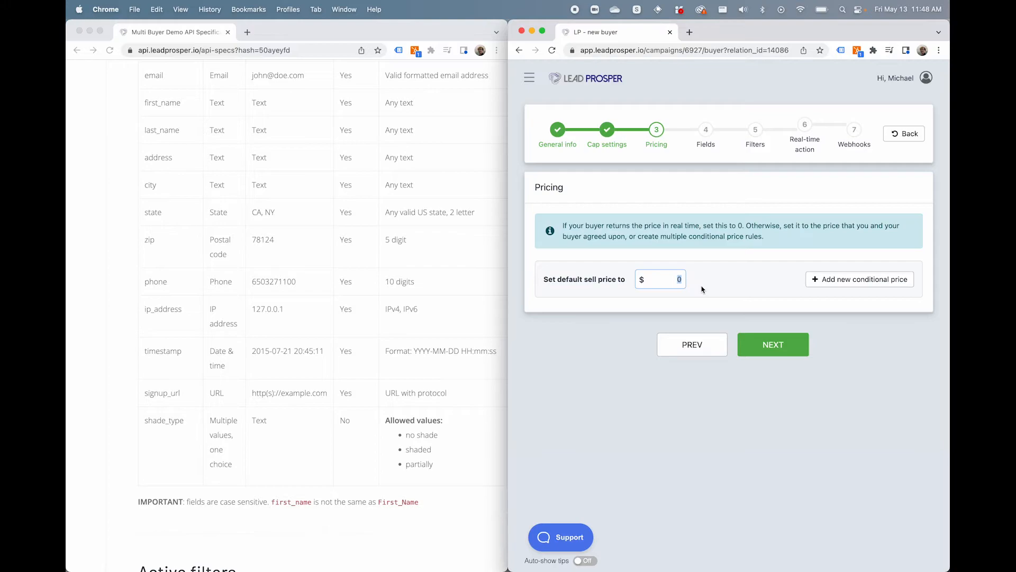
pyautogui.write('65')
pyautogui.click(747, 337)
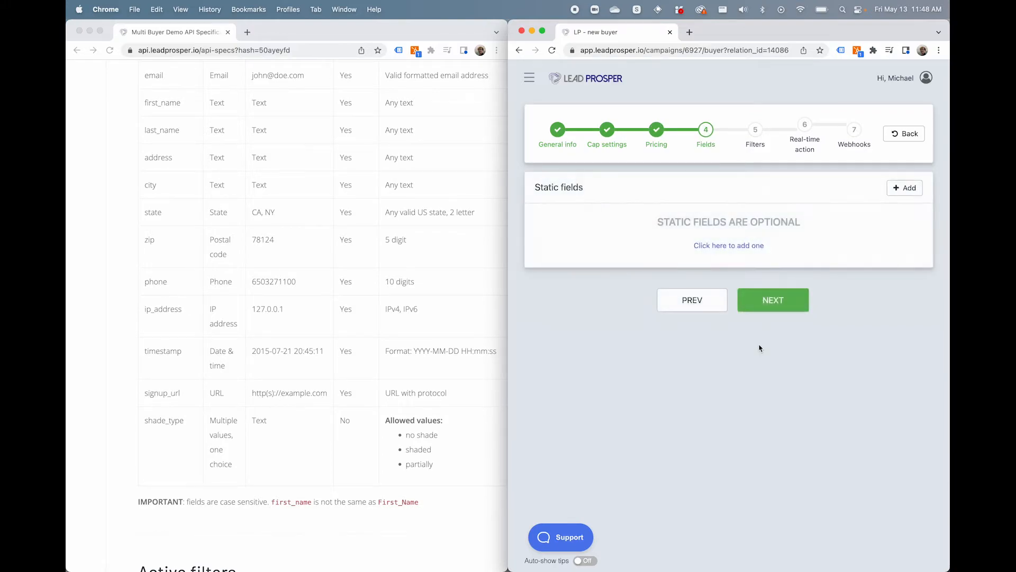
pyautogui.click(769, 304)
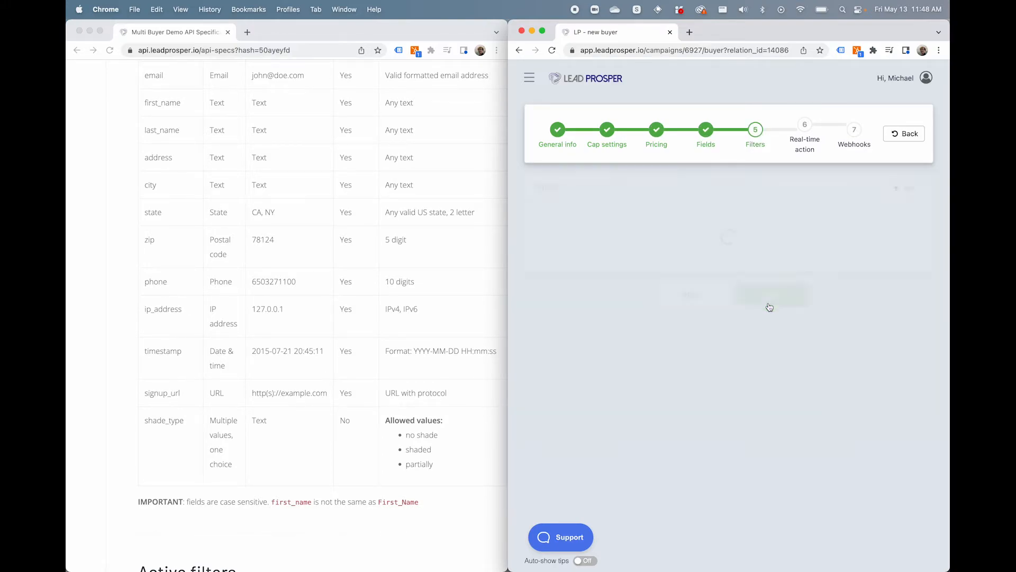
pyautogui.click(771, 297)
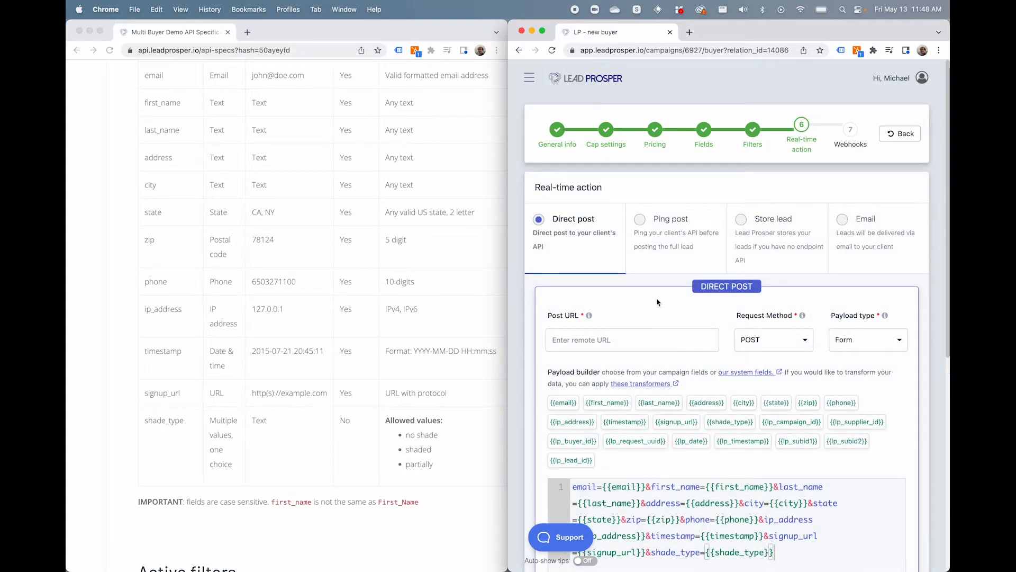
# Review the Email, Store lead and Ping post delivery options and return to Direct post
pyautogui.scroll(-2, 688, 285)
pyautogui.scroll(-1, 689, 284)
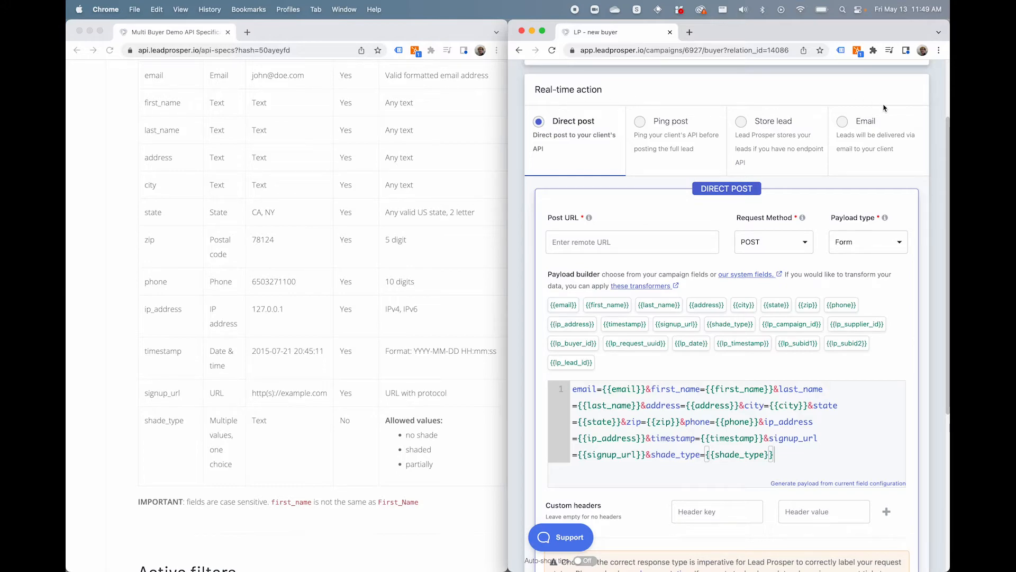
pyautogui.click(848, 124)
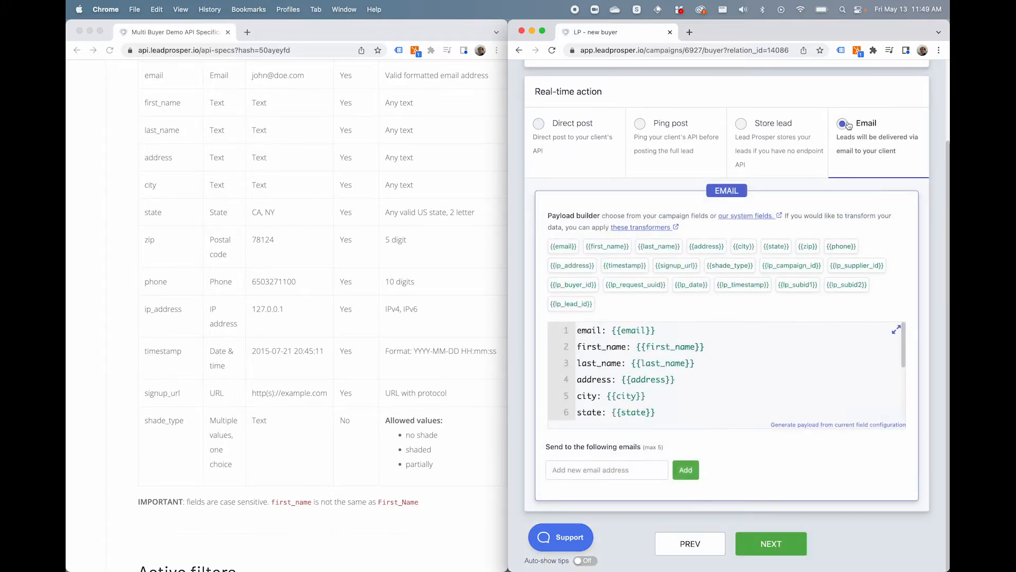
pyautogui.click(763, 123)
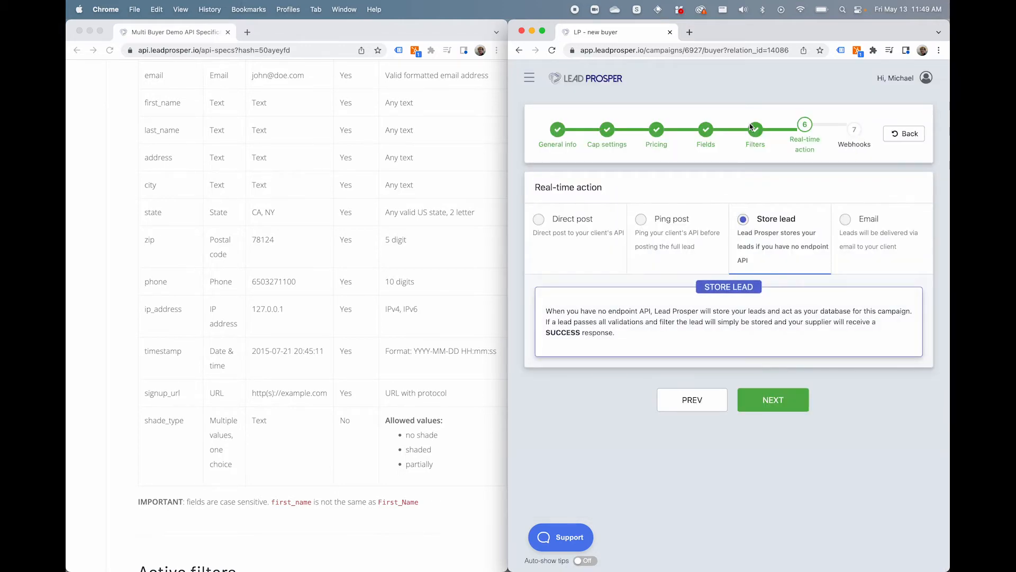
pyautogui.click(646, 231)
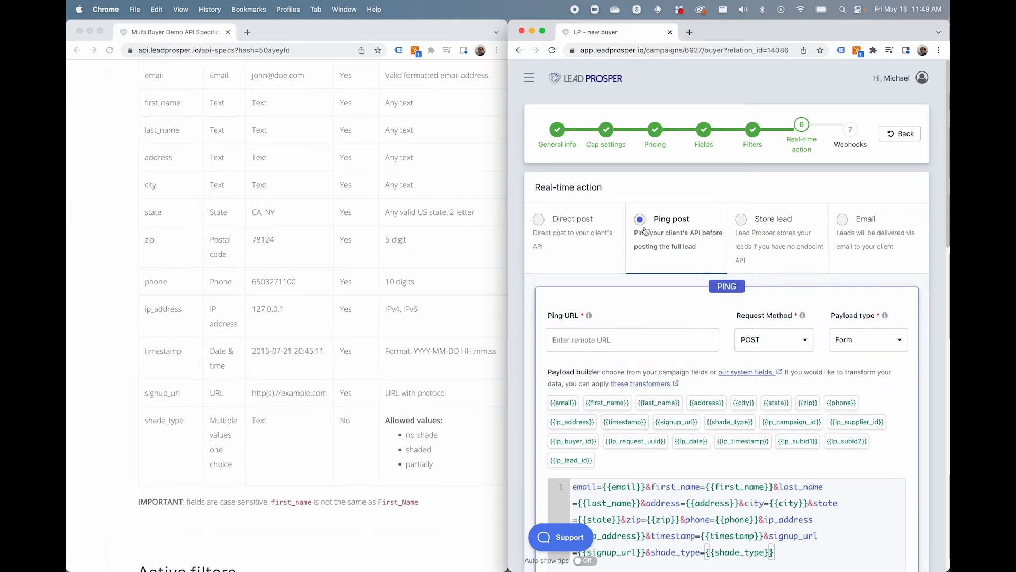
pyautogui.click(541, 223)
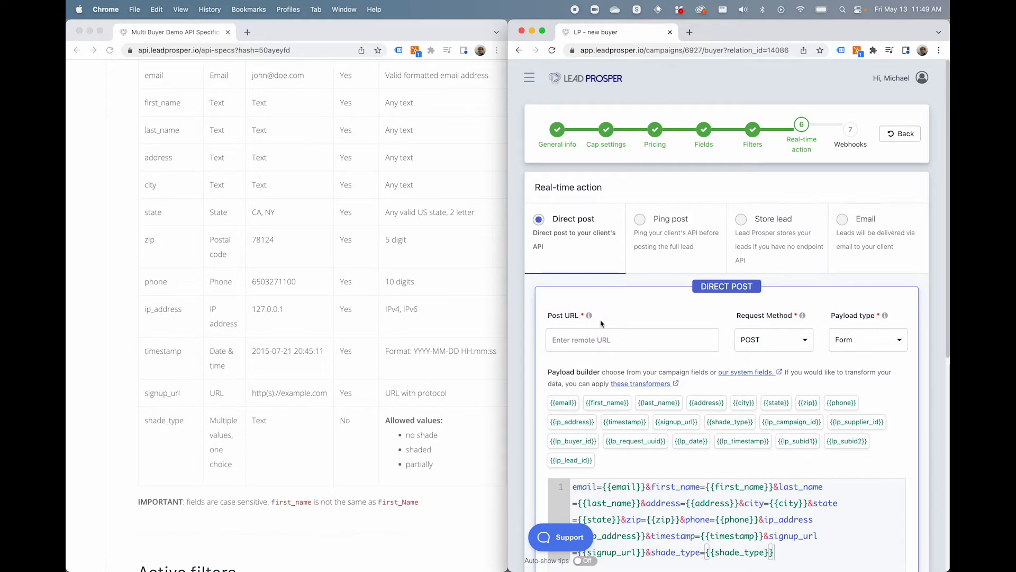
pyautogui.scroll(1, 247, 237)
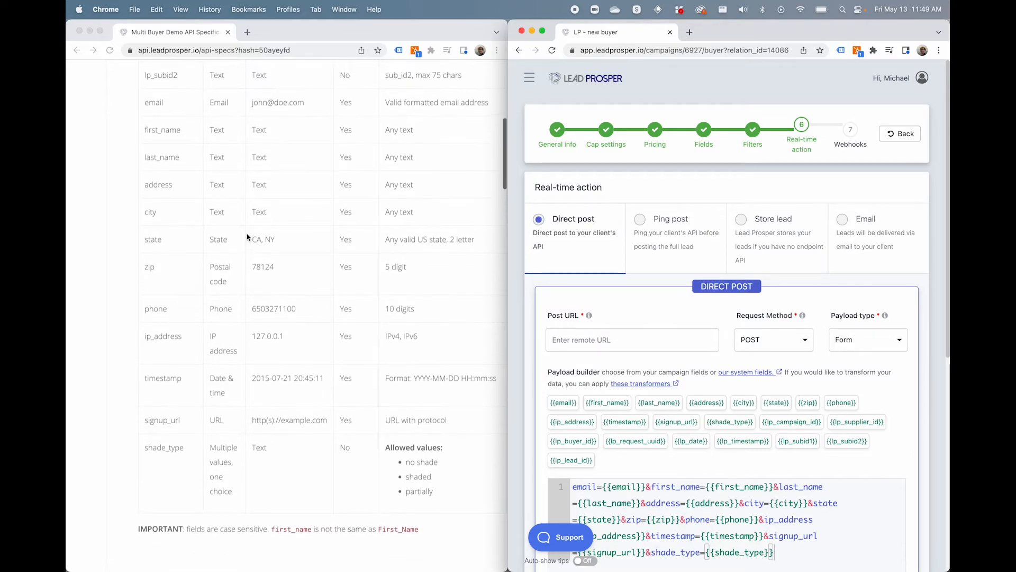
pyautogui.scroll(6, 247, 237)
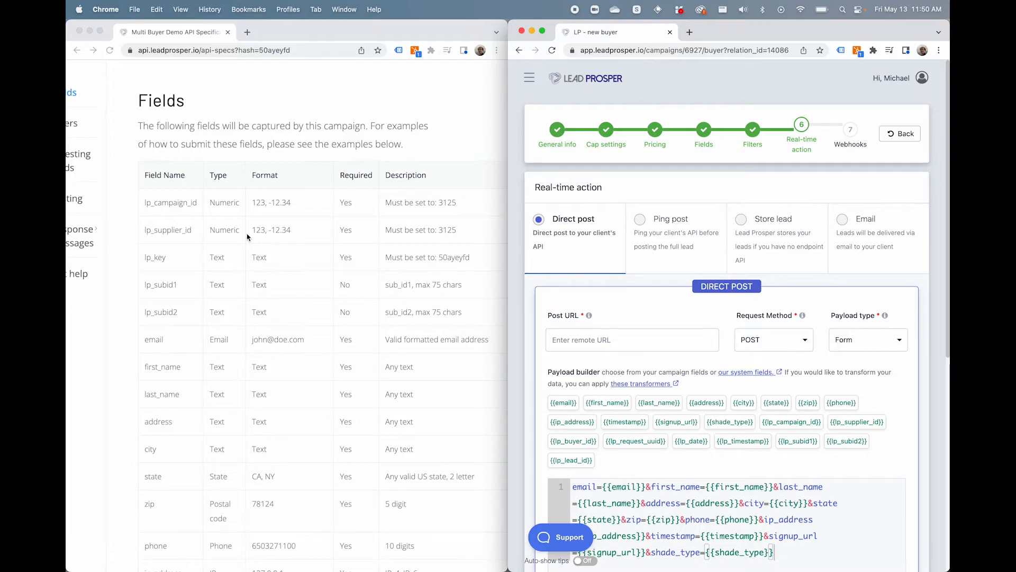
pyautogui.scroll(3, 275, 232)
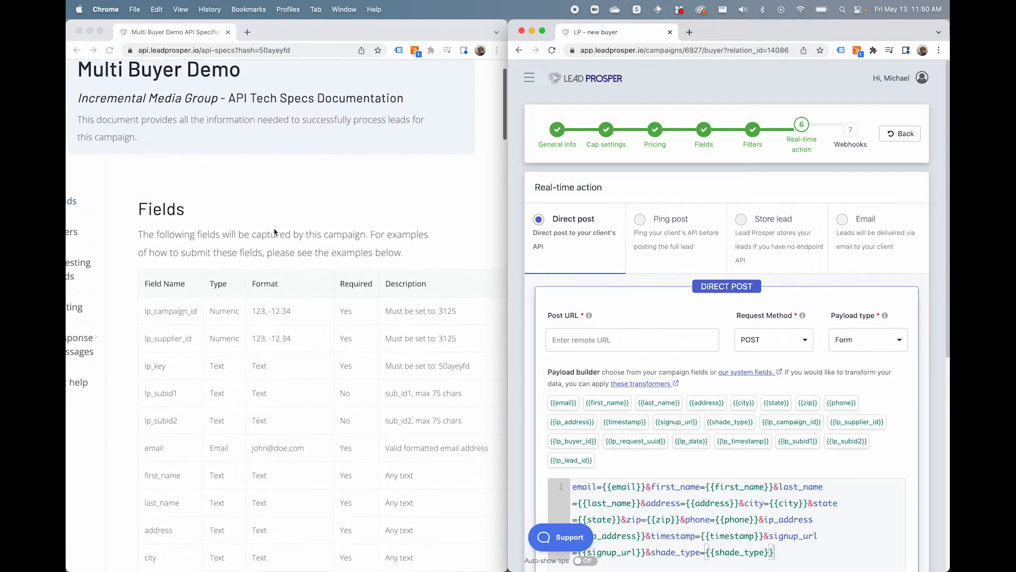
pyautogui.scroll(-15, 275, 231)
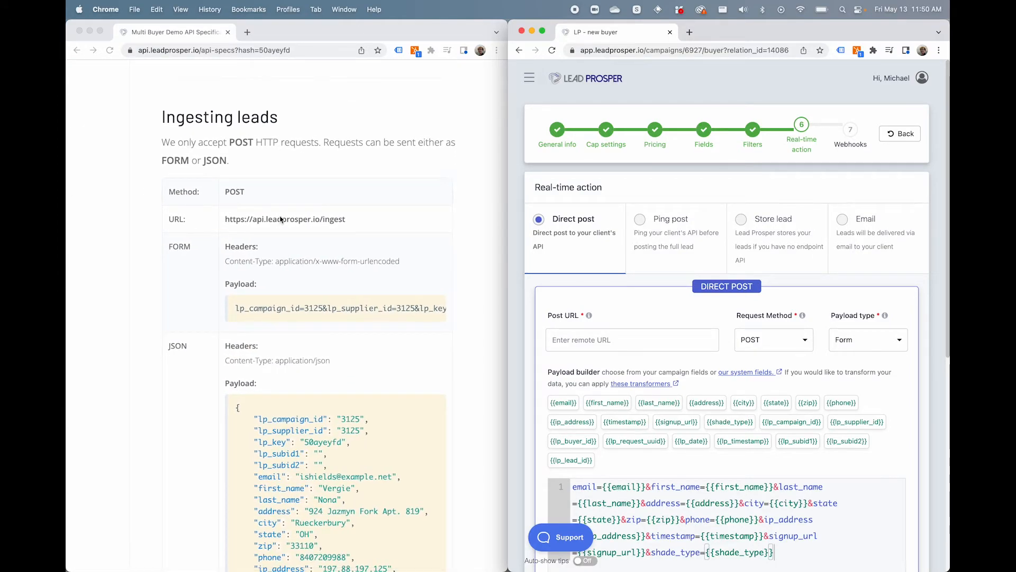
pyautogui.click(281, 220)
pyautogui.doubleClick(281, 219)
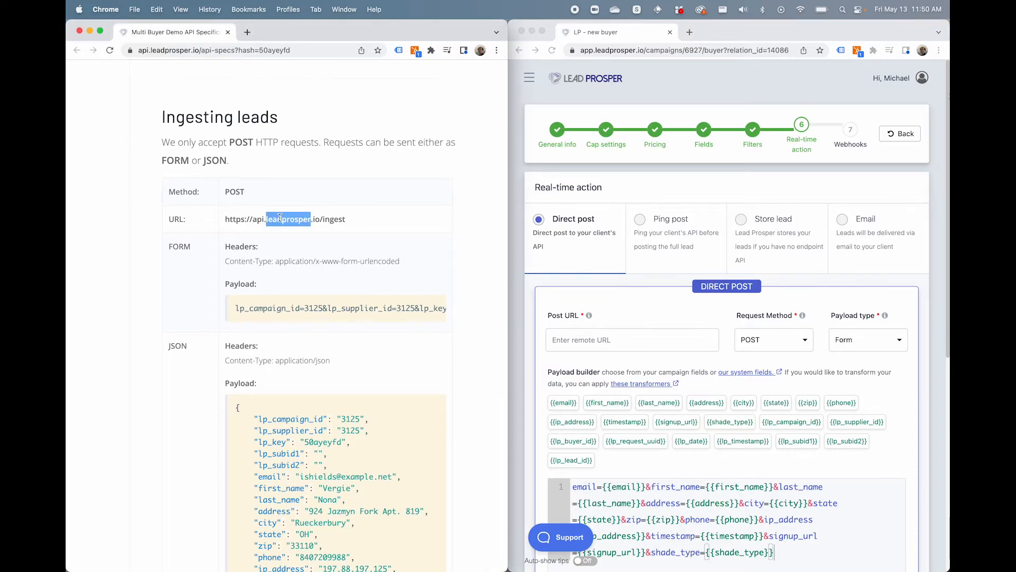
pyautogui.tripleClick(281, 218)
pyautogui.press('super+c')
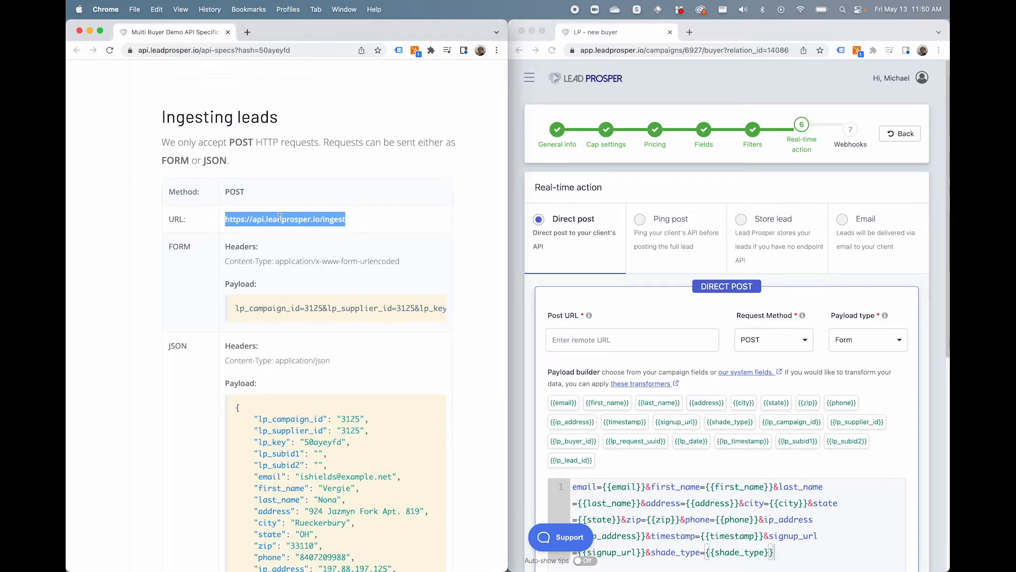
pyautogui.click(567, 335)
pyautogui.press('super+v')
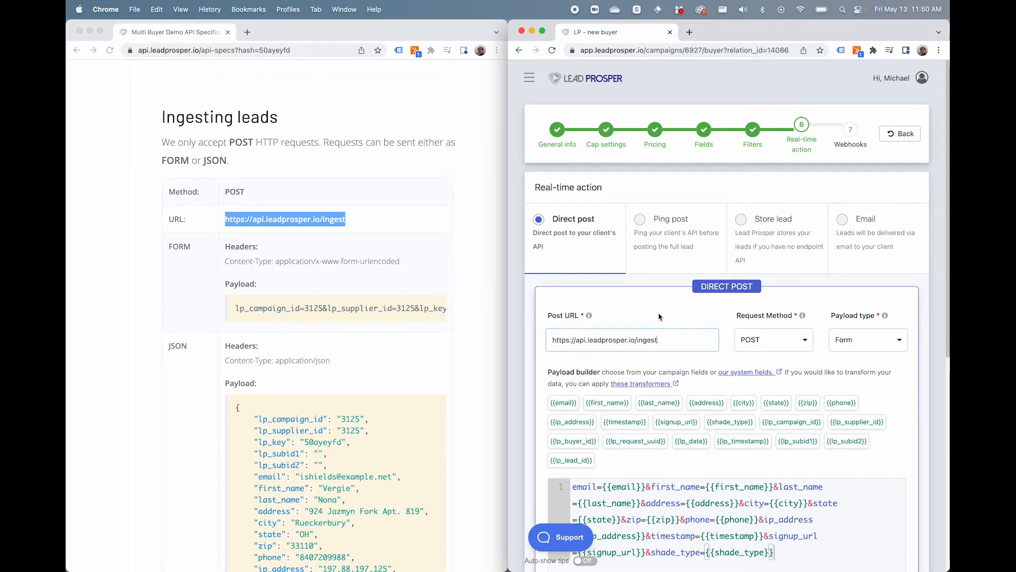
# Keep POST as the request method and set the payload type to JSON, matching the API specs
pyautogui.click(783, 342)
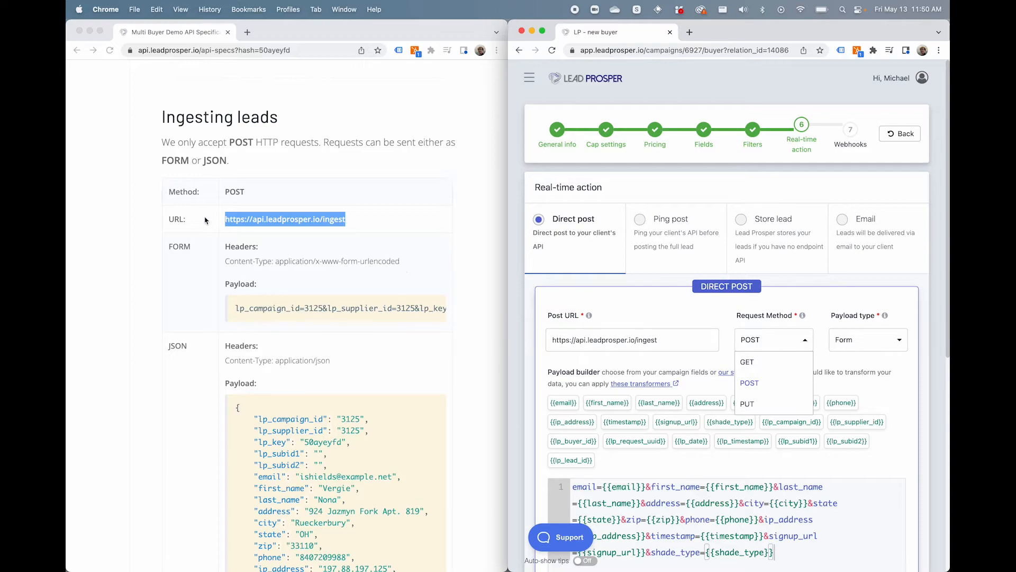
pyautogui.click(773, 376)
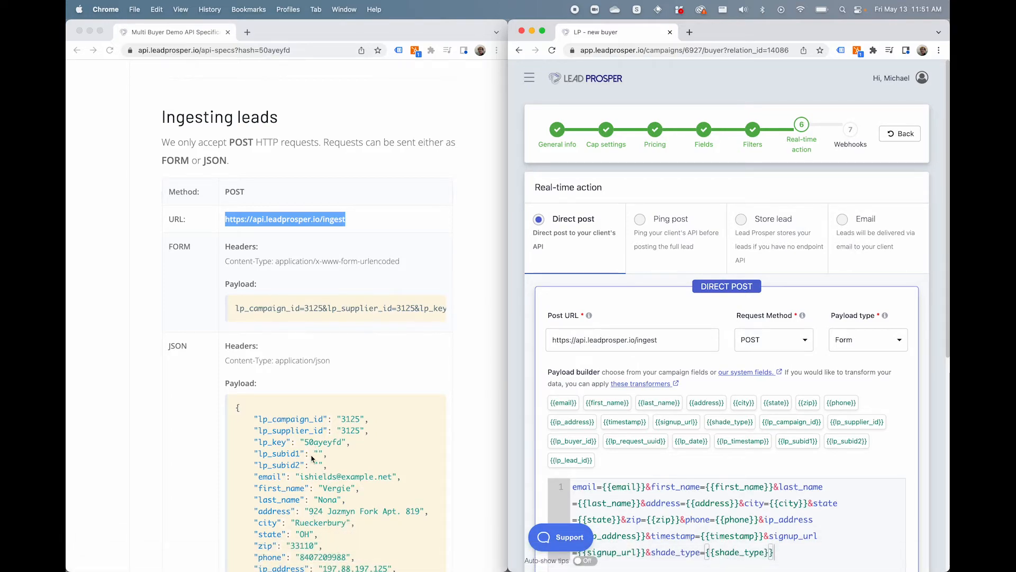
pyautogui.scroll(-5, 312, 459)
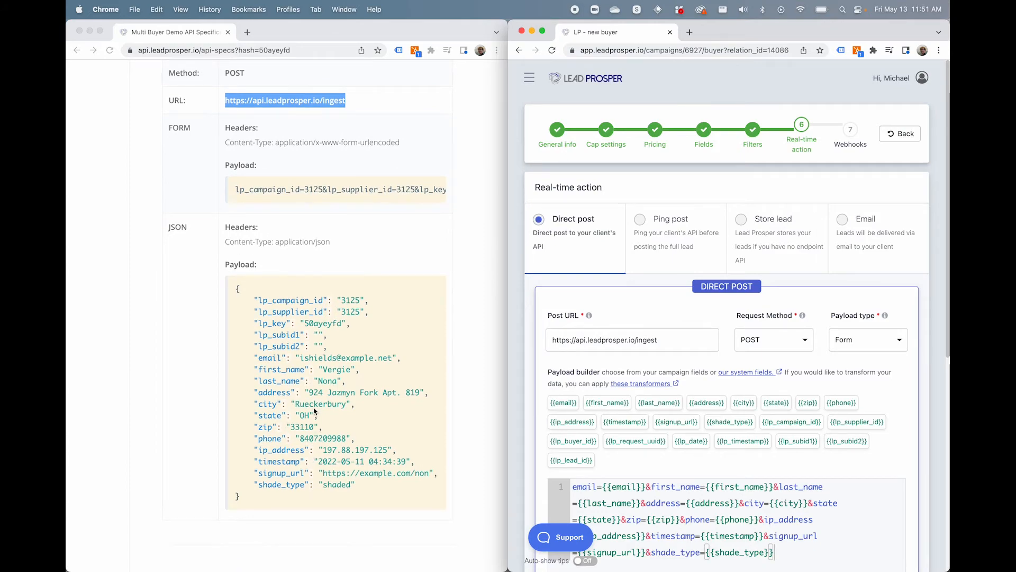
pyautogui.click(848, 340)
pyautogui.click(839, 384)
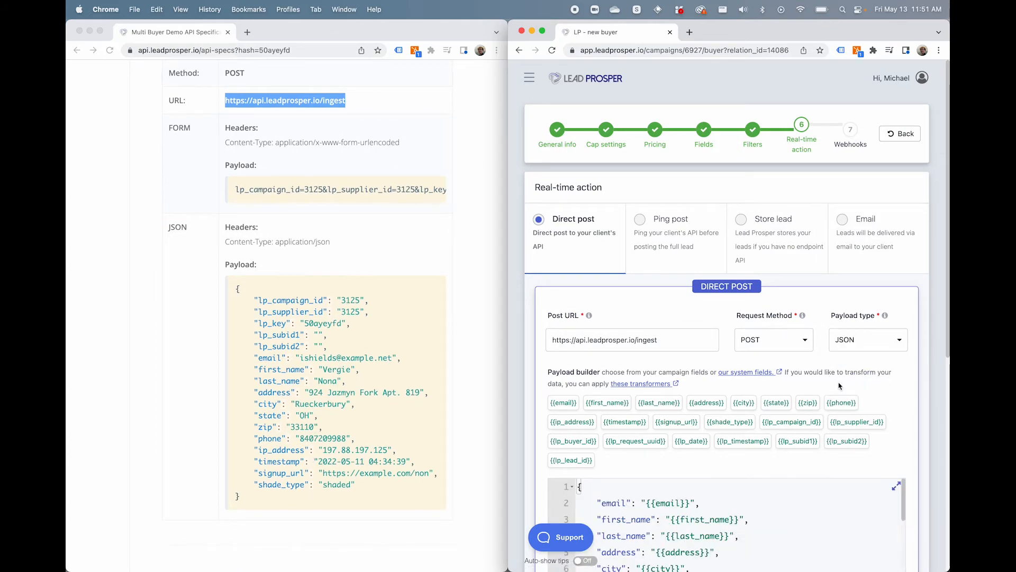
# Copy the lp_campaign_id, lp_supplier_id and lp_key lines from the specs' JSON example and insert them above the email line in the payload
pyautogui.scroll(-5, 586, 408)
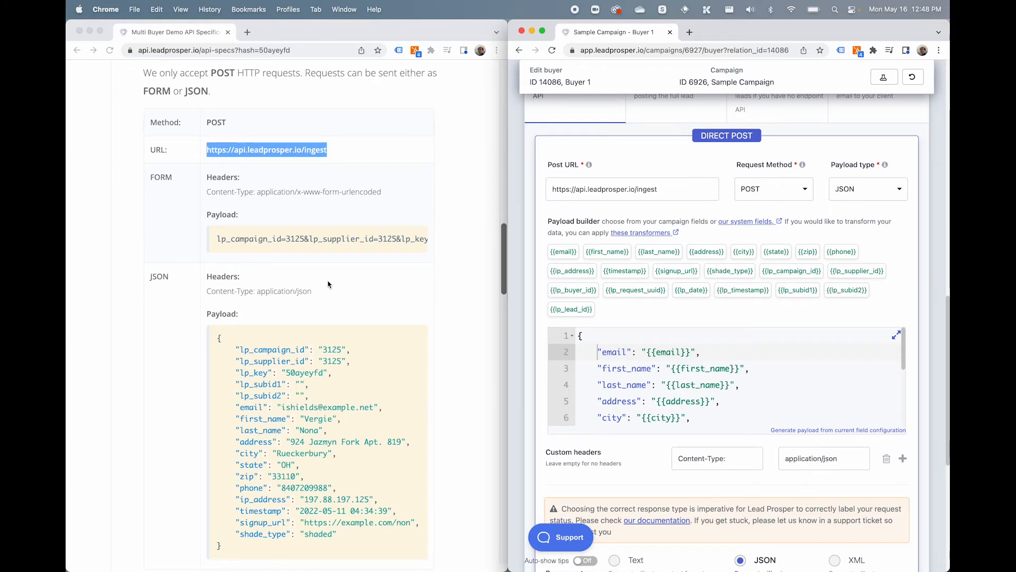
pyautogui.scroll(15, 328, 284)
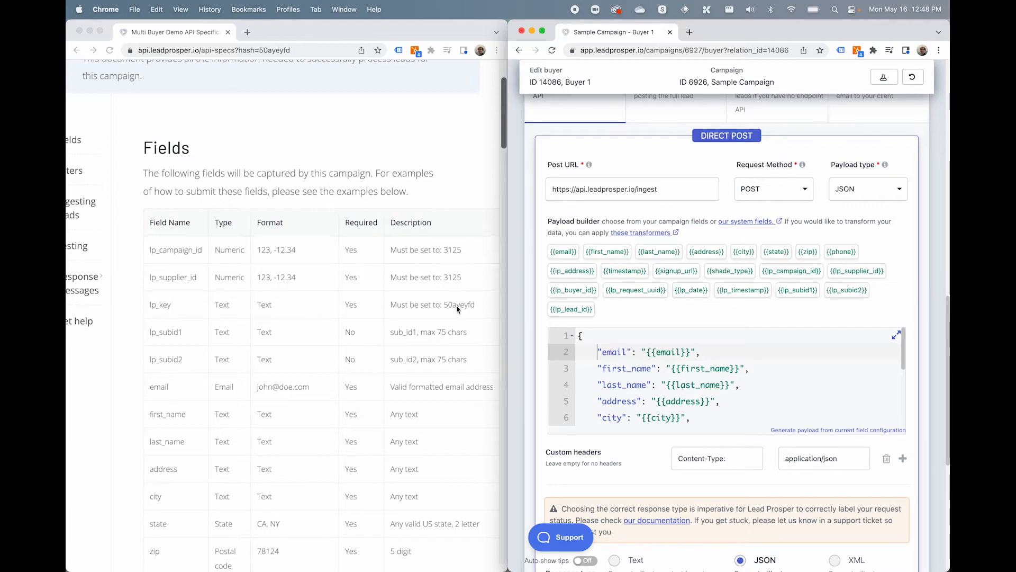
pyautogui.scroll(-1, 309, 381)
pyautogui.scroll(-20, 309, 381)
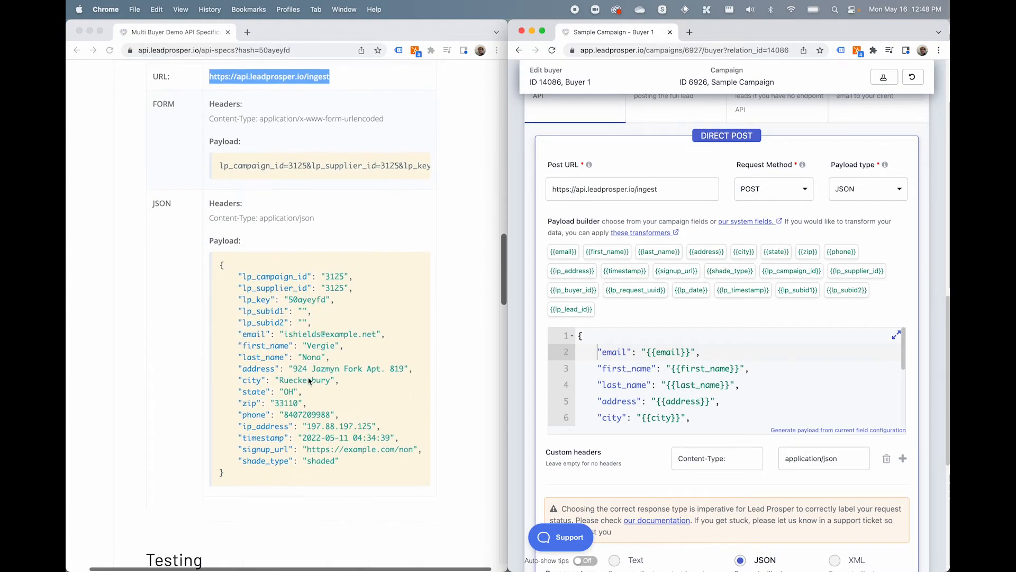
pyautogui.click(339, 282)
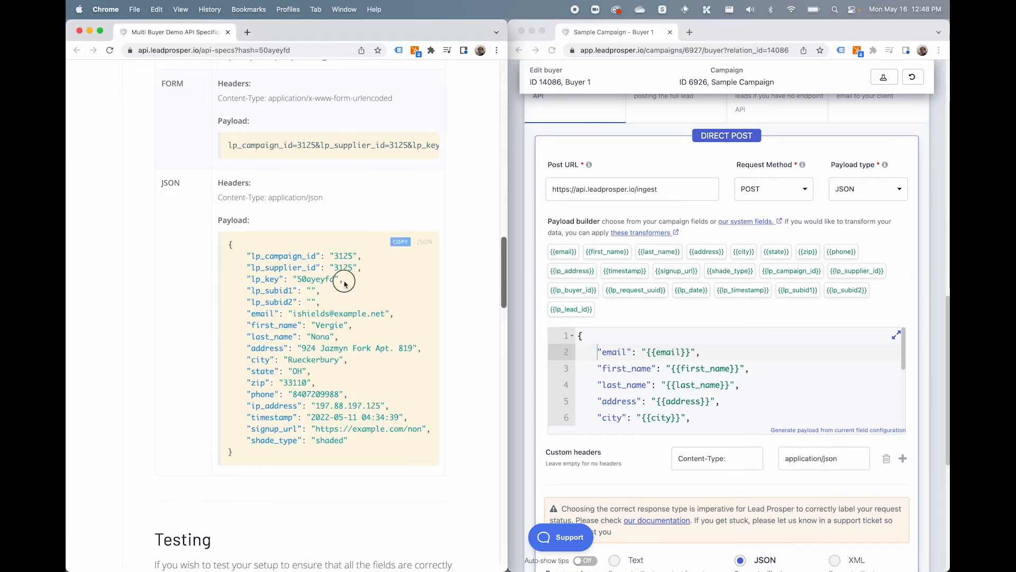
pyautogui.moveTo(345, 279); pyautogui.dragTo(247, 256)
pyautogui.press('super+c')
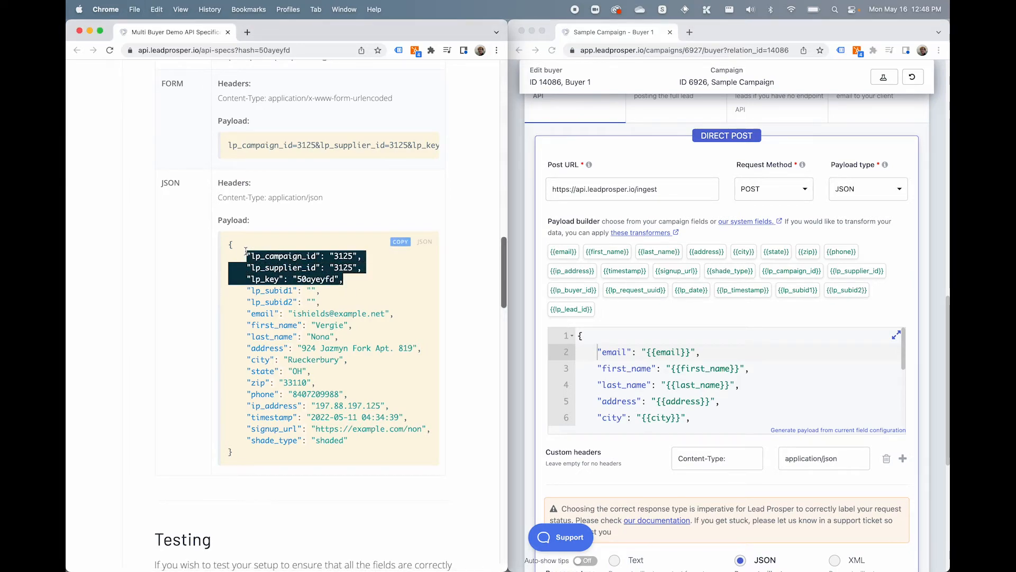
pyautogui.click(599, 352)
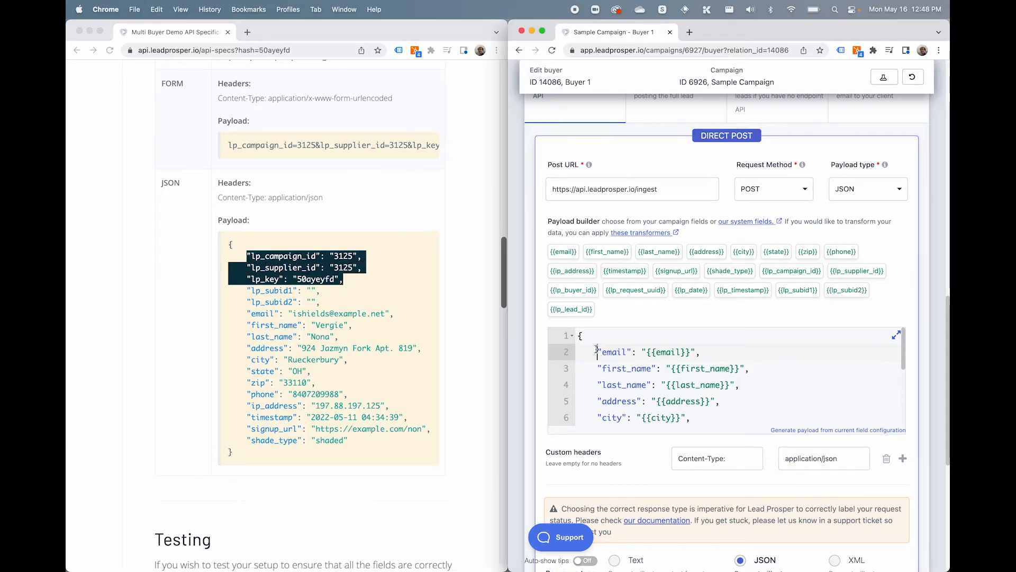
pyautogui.press('Return')
pyautogui.press('Up')
pyautogui.press('super+v')
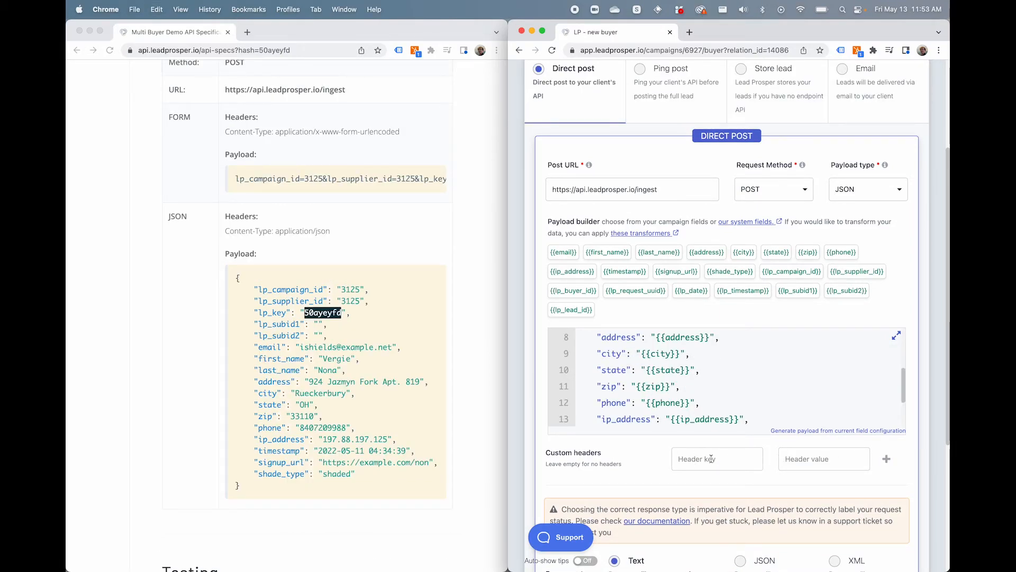
# Copy the JSON header from the API specs into the buyer's custom headers, with key Content-Type: and value application/json
pyautogui.click(226, 233)
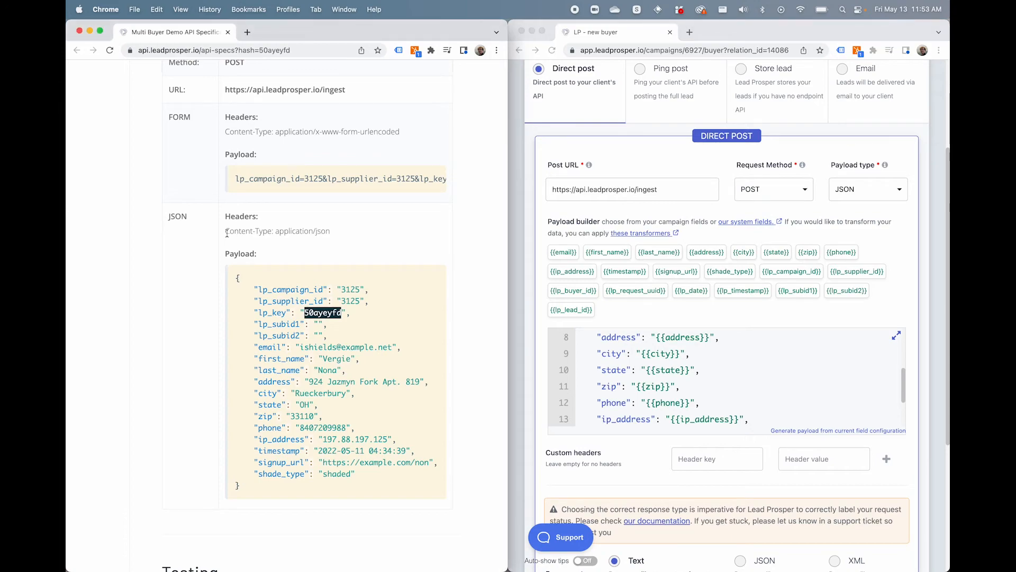
pyautogui.moveTo(226, 233); pyautogui.dragTo(273, 231)
pyautogui.press('super+c')
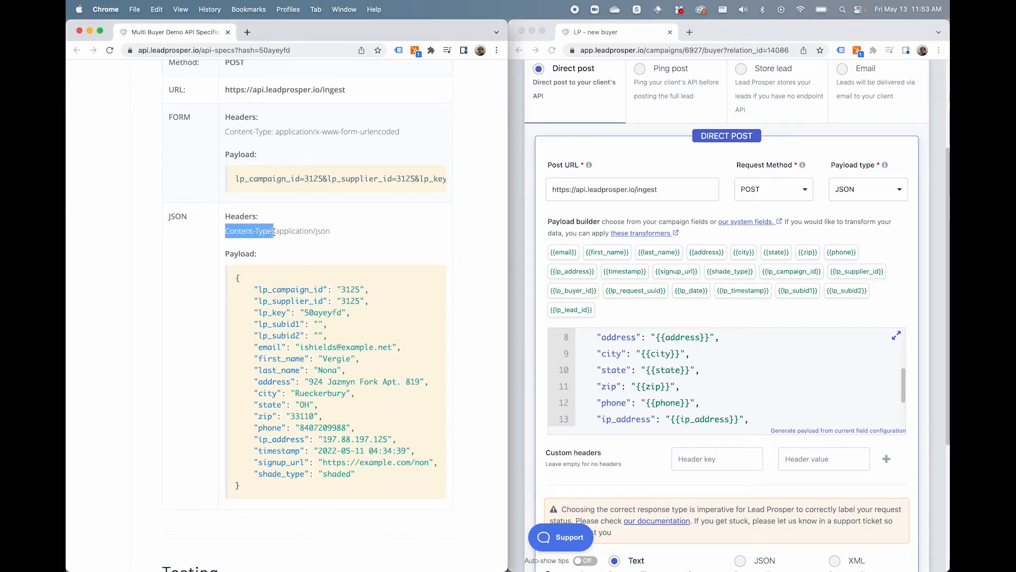
pyautogui.click(715, 463)
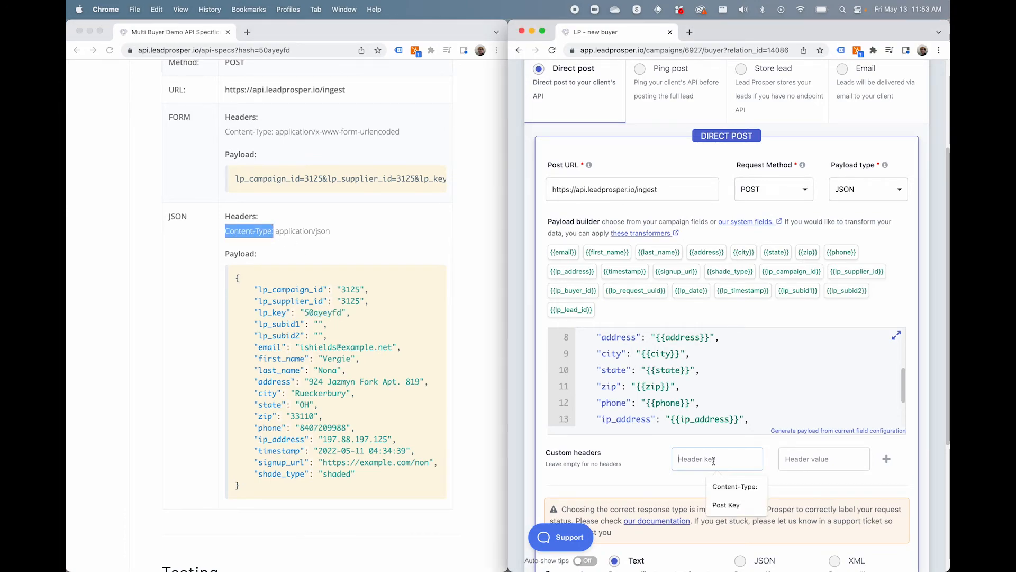
pyautogui.press('super+v')
pyautogui.moveTo(275, 231); pyautogui.dragTo(329, 233)
pyautogui.hotkey('ctrl', 'c')
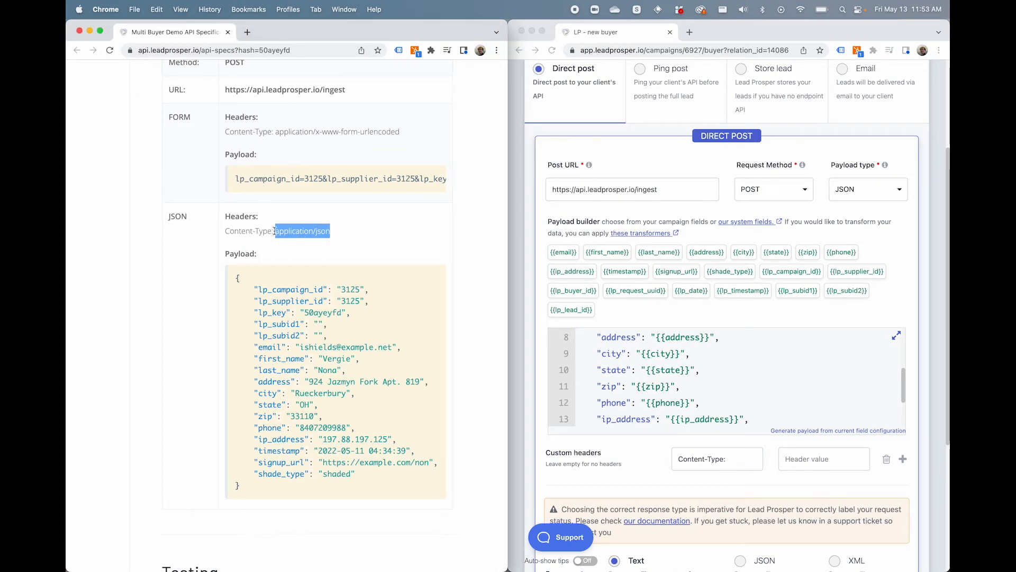
pyautogui.click(818, 459)
pyautogui.hotkey('ctrl', 'v')
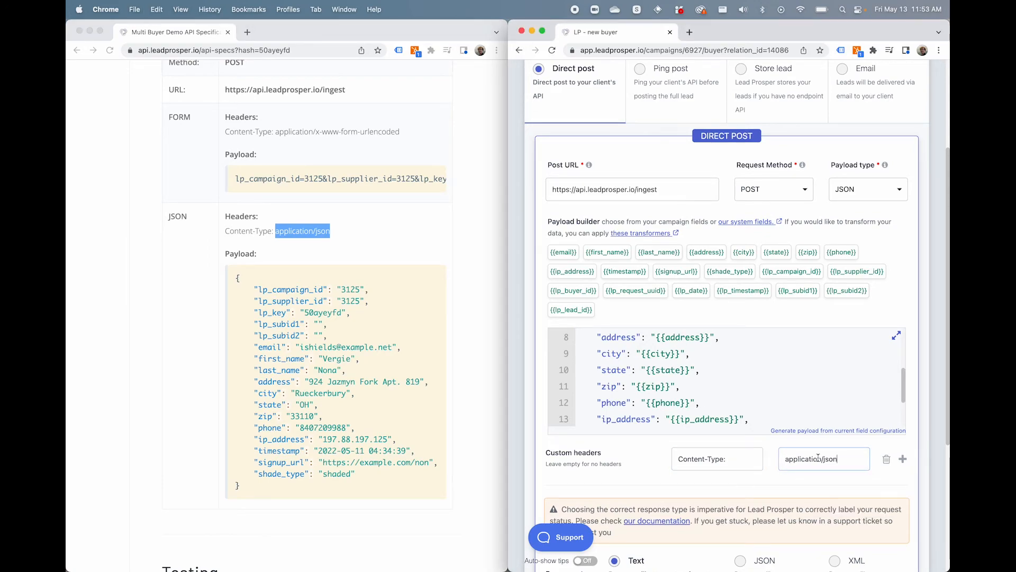
# Check the response format in the API specs' Responses section and set the buyer's response type to JSON
pyautogui.scroll(-3, 729, 521)
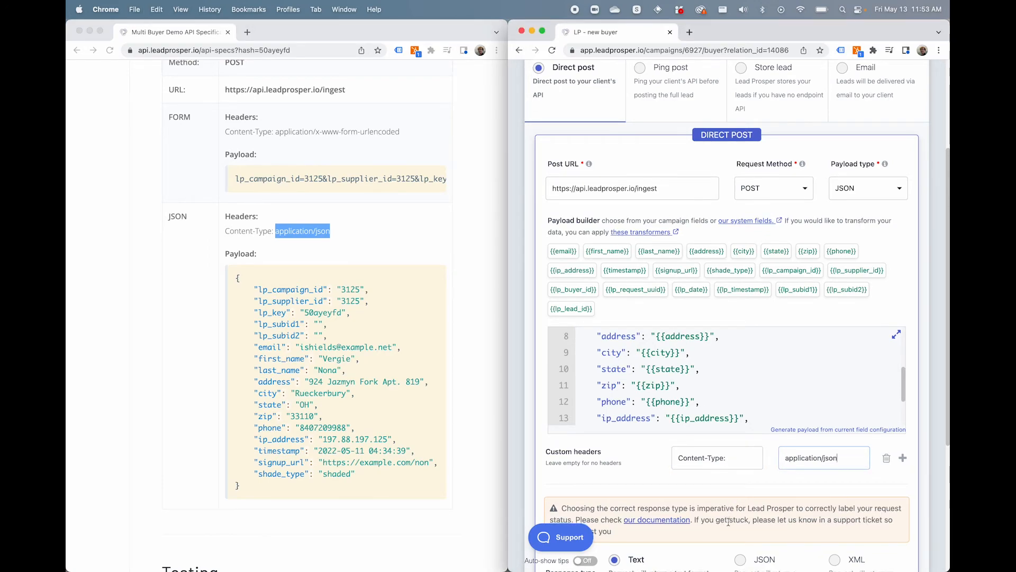
pyautogui.scroll(-2, 729, 522)
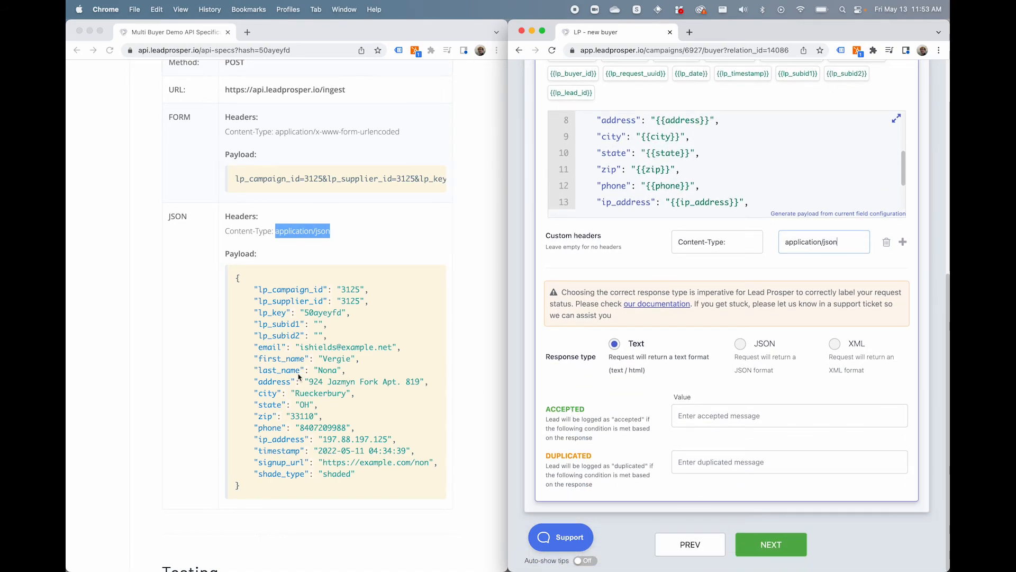
pyautogui.scroll(-10, 299, 377)
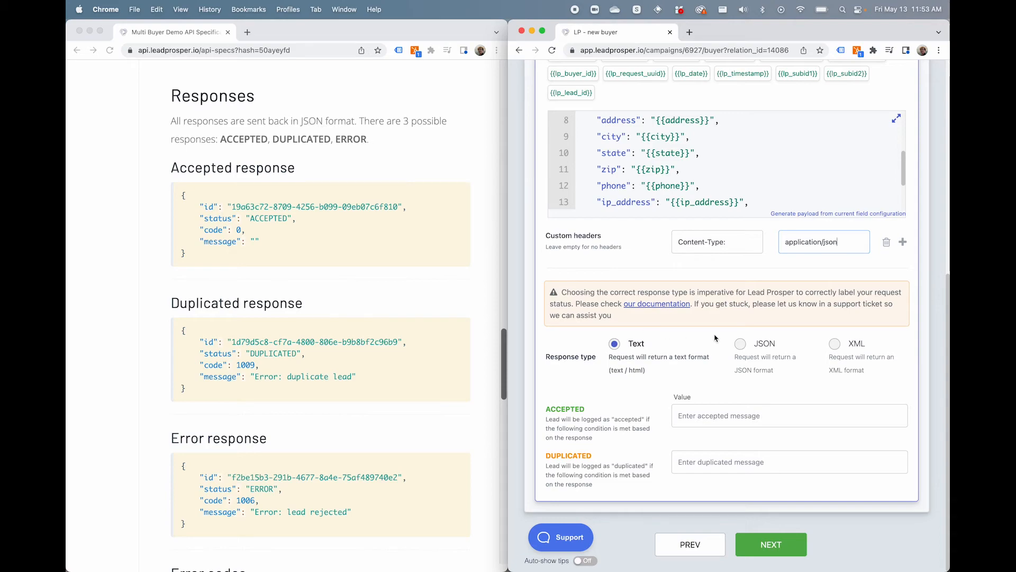
pyautogui.click(741, 344)
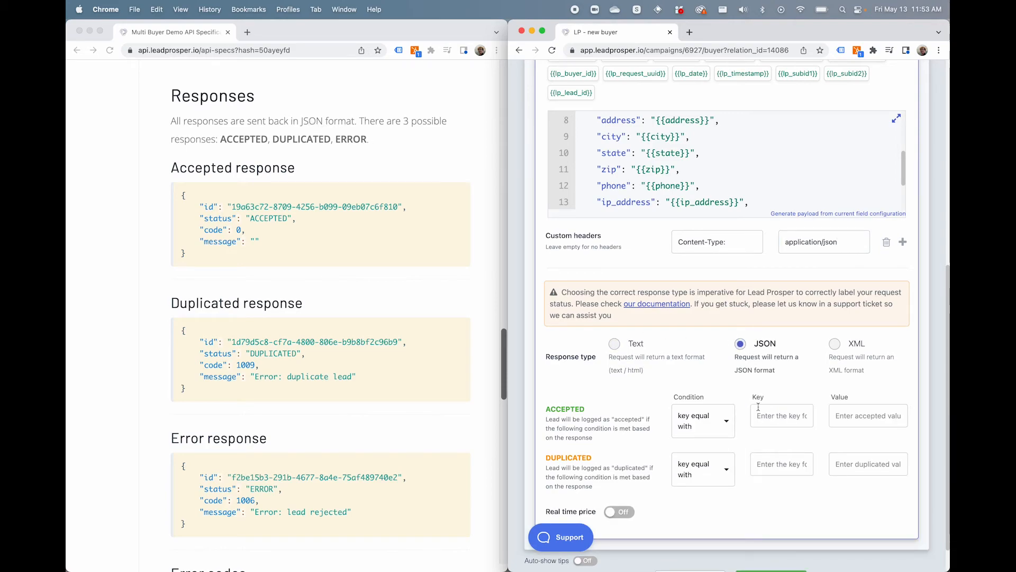
# Fill the ACCEPTED condition from the specs' accepted response, with key status and value ACCEPTED
pyautogui.doubleClick(213, 221)
pyautogui.press('super+c')
pyautogui.click(771, 416)
pyautogui.press('super+v')
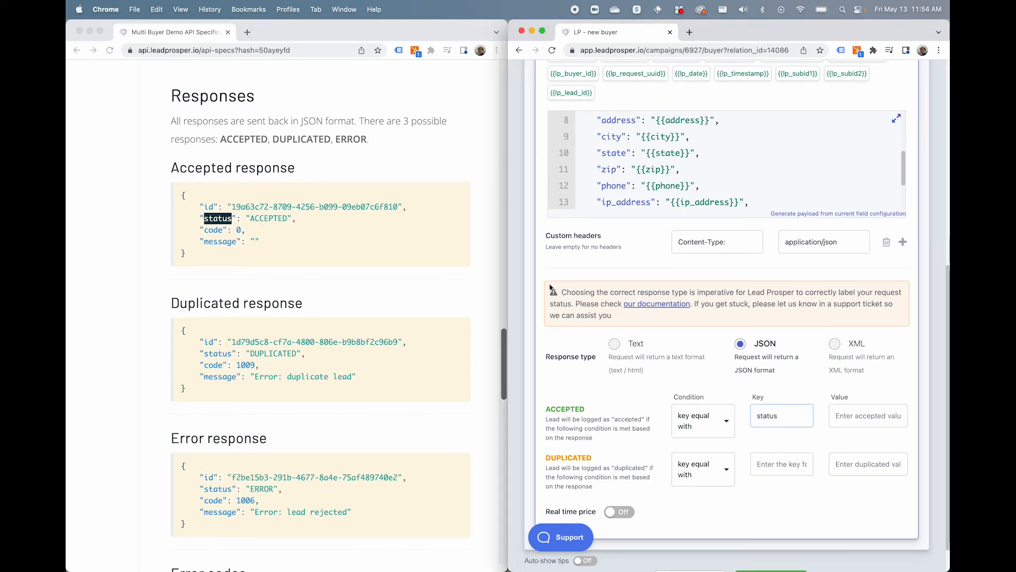
pyautogui.doubleClick(267, 218)
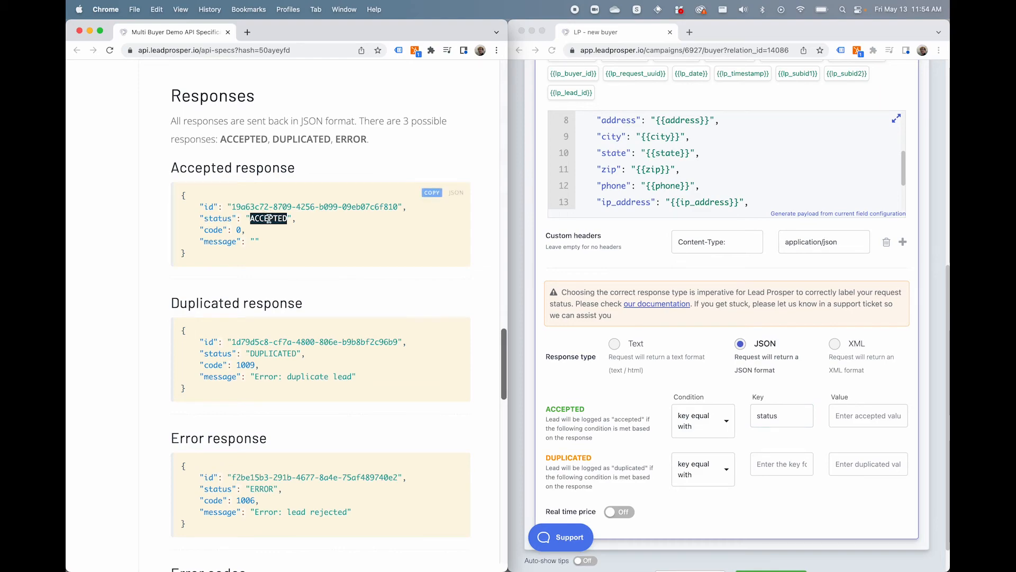
pyautogui.click(871, 415)
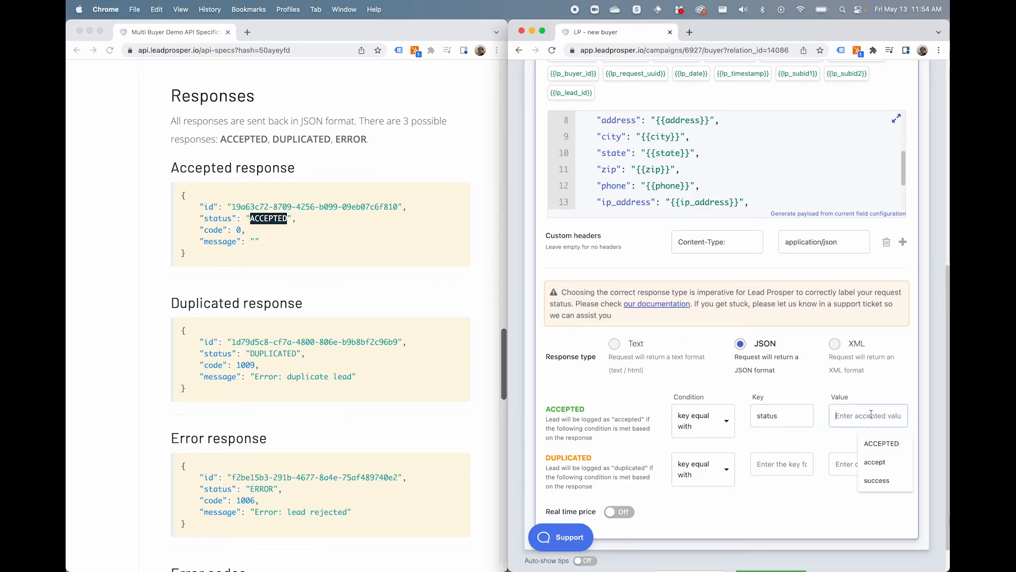
pyautogui.press('super+v')
# Fill the DUPLICATED condition from the specs' duplicated response, with key status and value DUPLICATED
pyautogui.doubleClick(218, 353)
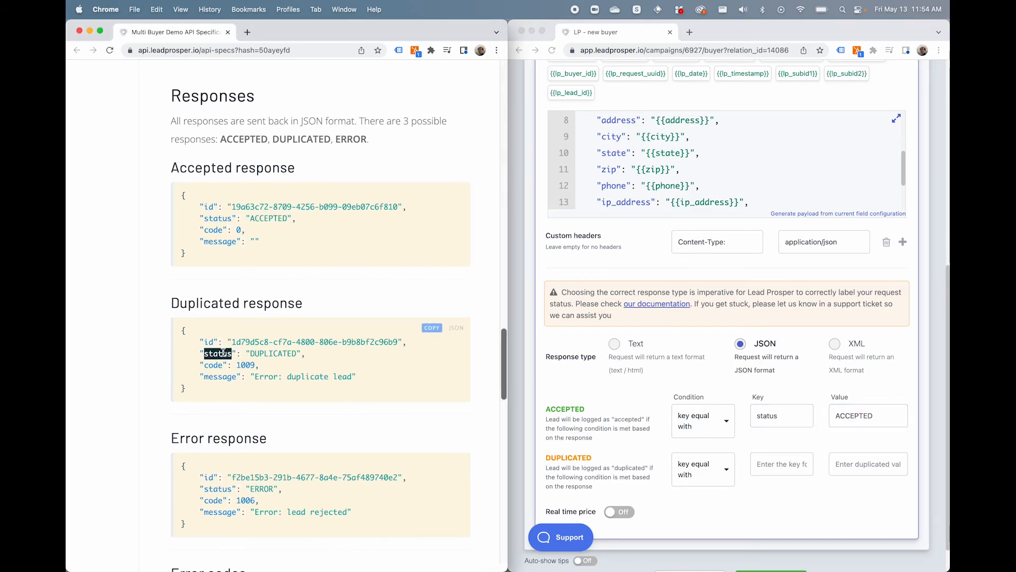
pyautogui.click(781, 461)
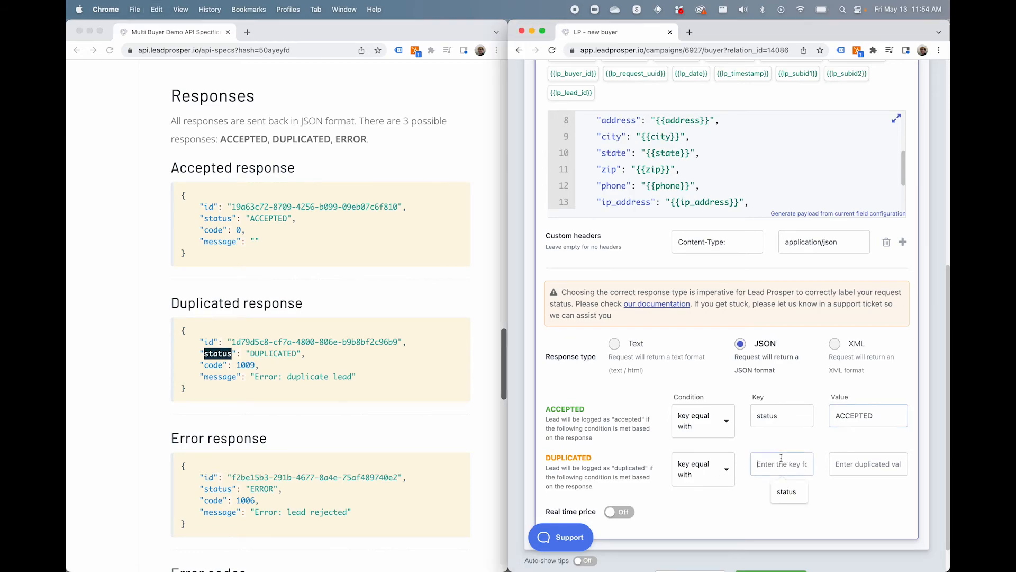
pyautogui.press('super+v')
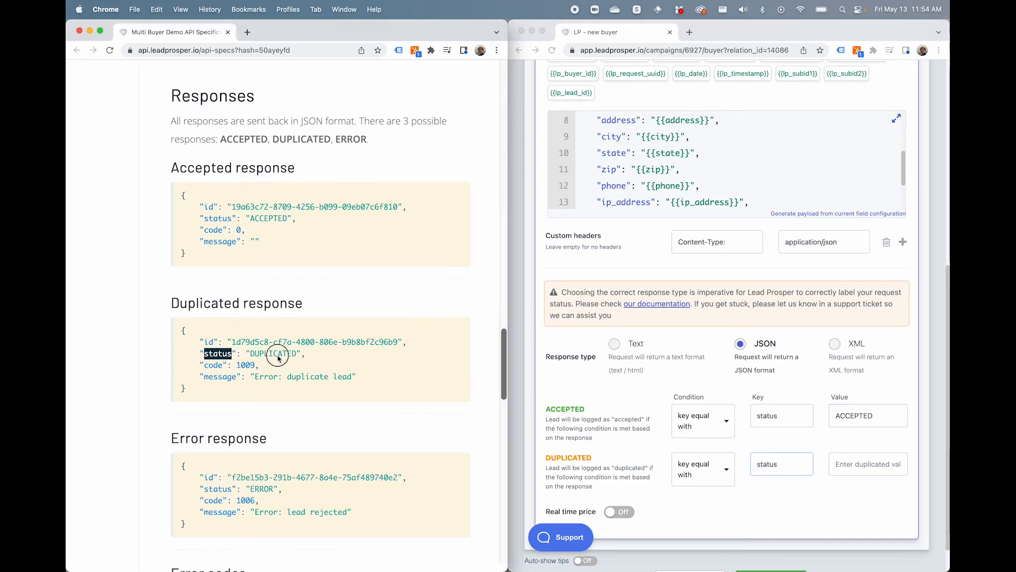
pyautogui.doubleClick(275, 354)
pyautogui.click(867, 465)
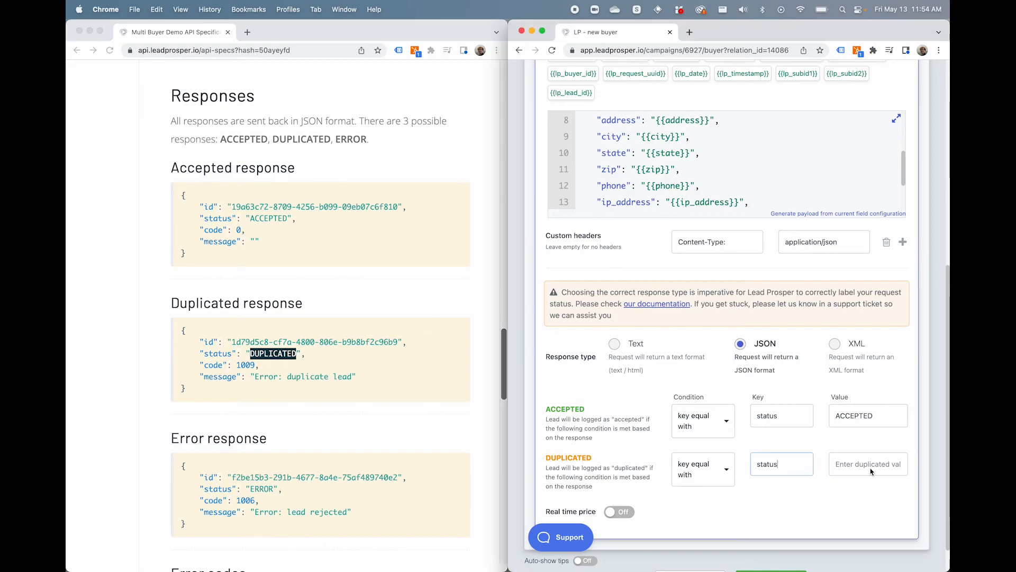
pyautogui.press('super+v')
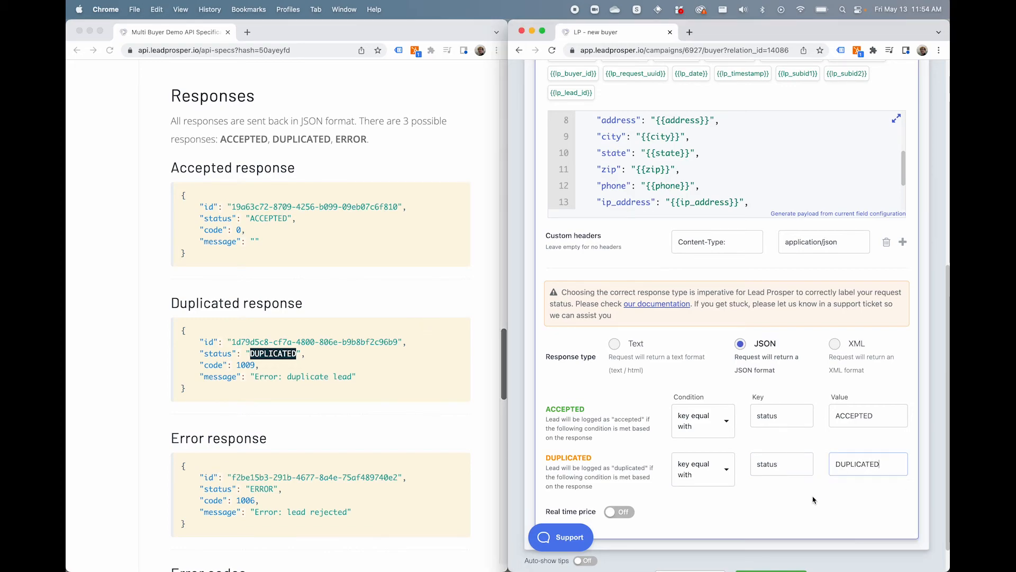
# Complete the real-time action settings and finish the buyer setup without adding any webhooks
pyautogui.scroll(-2, 794, 519)
pyautogui.click(772, 540)
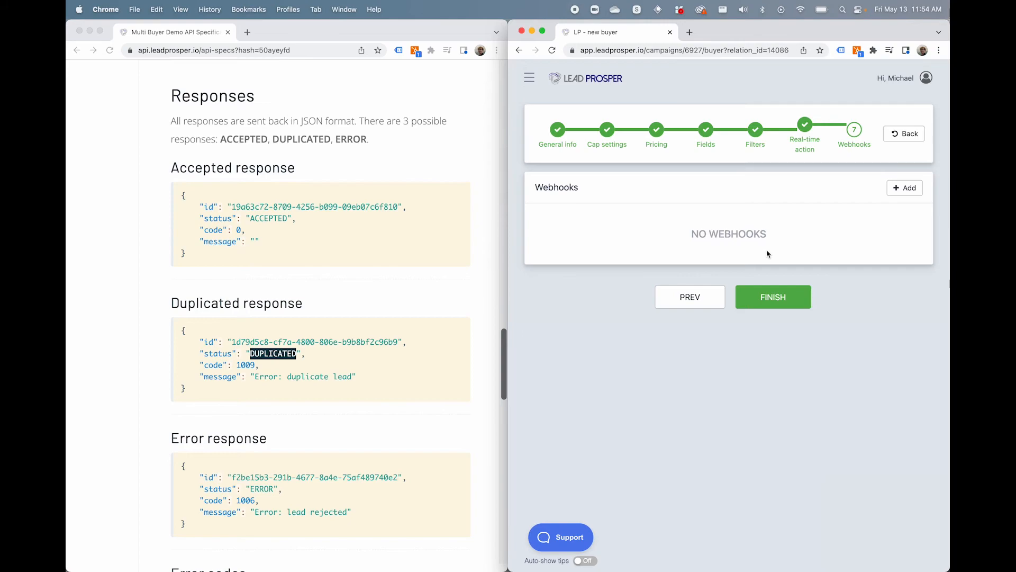
pyautogui.click(771, 298)
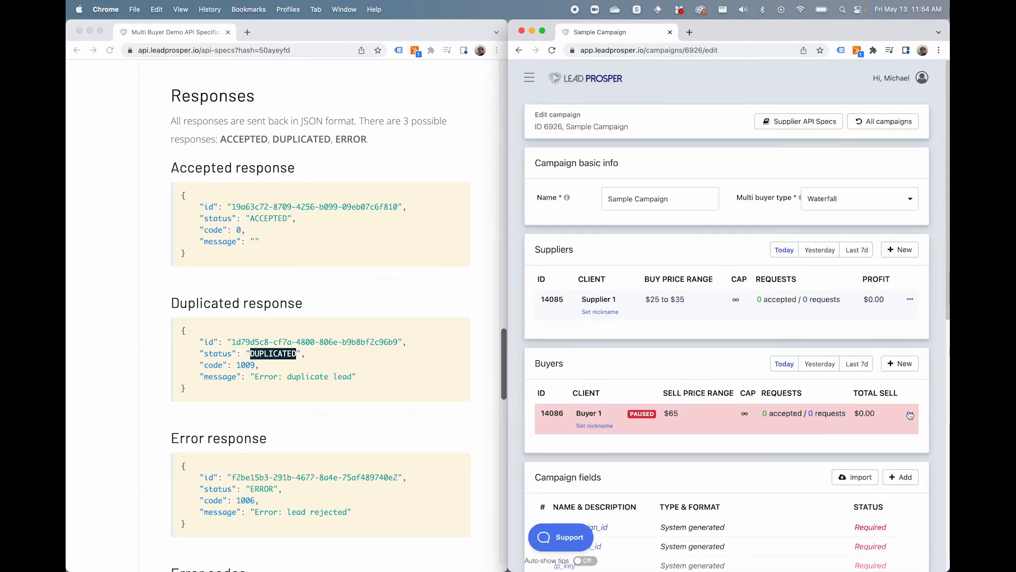
# Open the buyer test for Buyer 1 and generate sample data for its payload fields
pyautogui.click(910, 414)
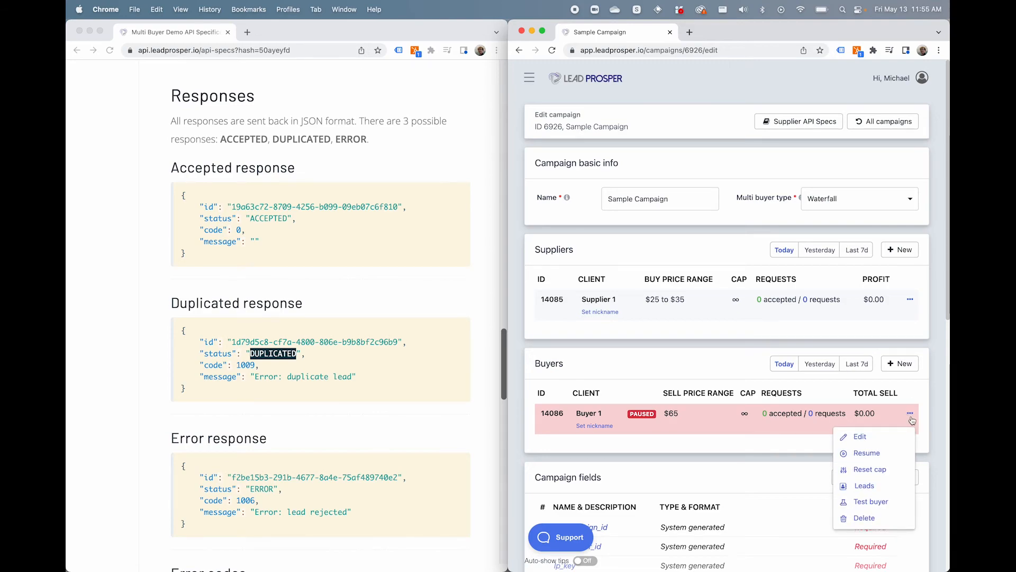
pyautogui.click(868, 503)
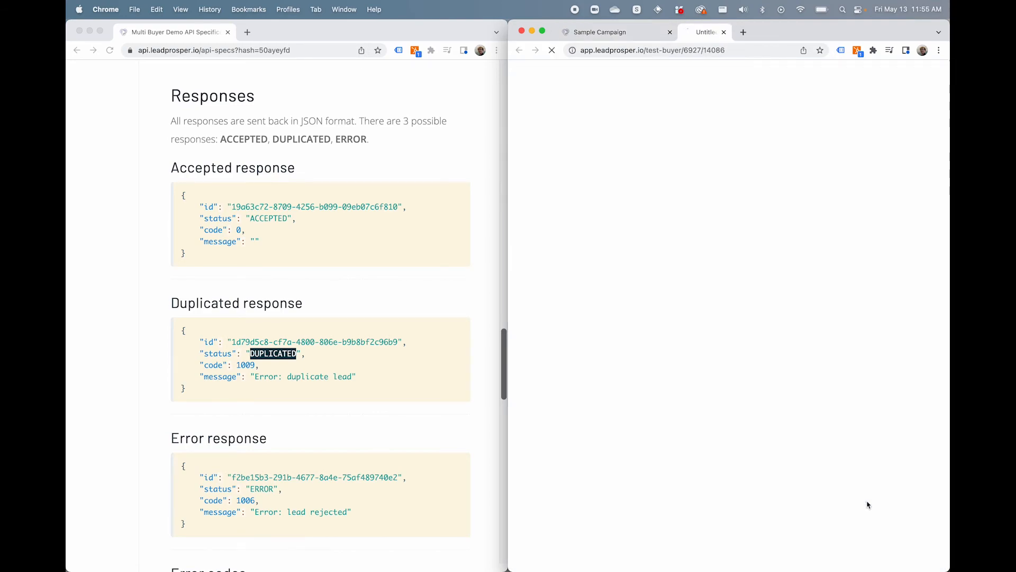
pyautogui.scroll(-3, 704, 404)
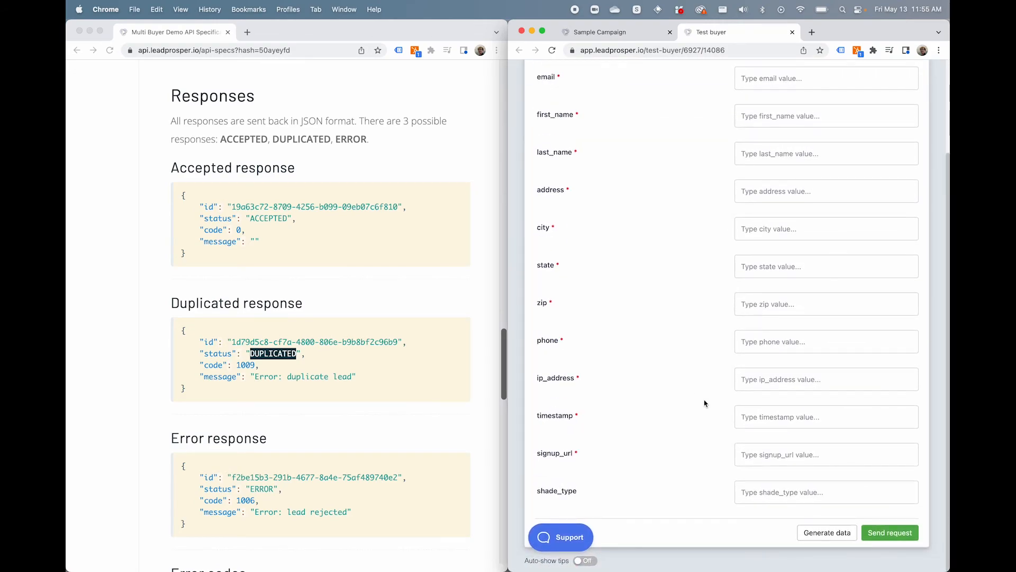
pyautogui.scroll(5, 704, 403)
pyautogui.scroll(-5, 704, 403)
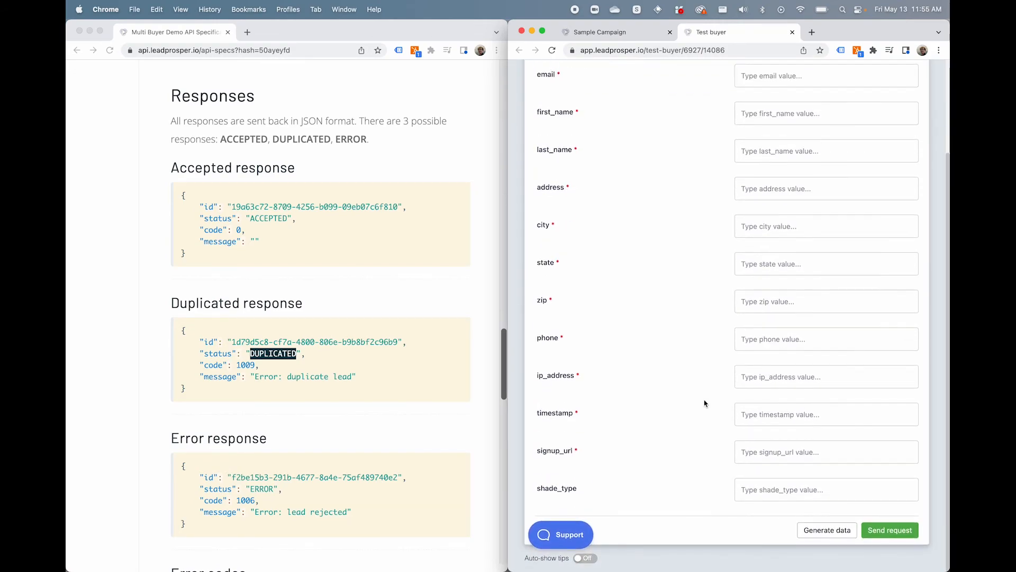
pyautogui.click(840, 535)
pyautogui.scroll(3, 806, 295)
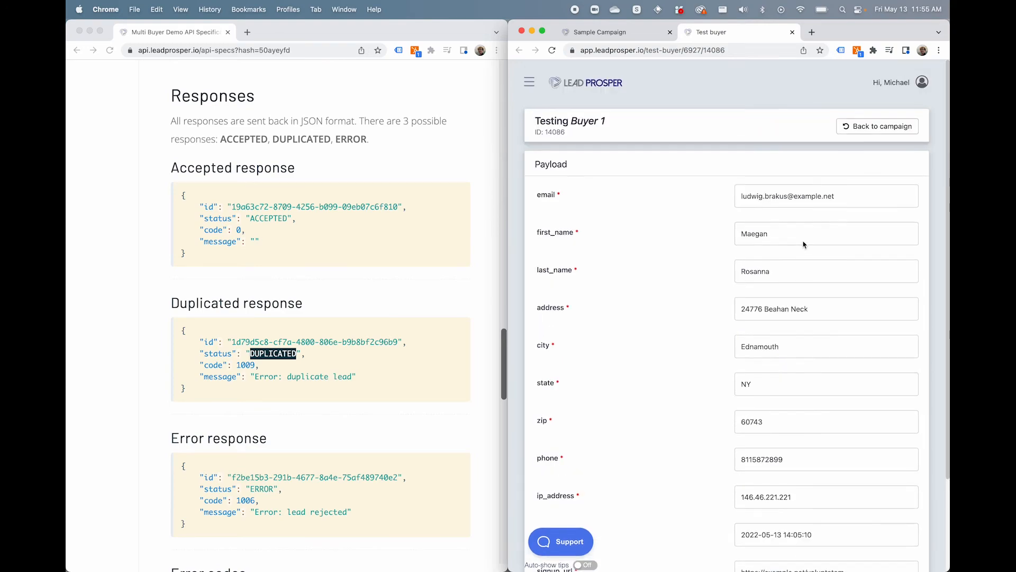
# Replace the part before the @ in the test payload's email, and the first_name and last_name values, with test
pyautogui.doubleClick(751, 191)
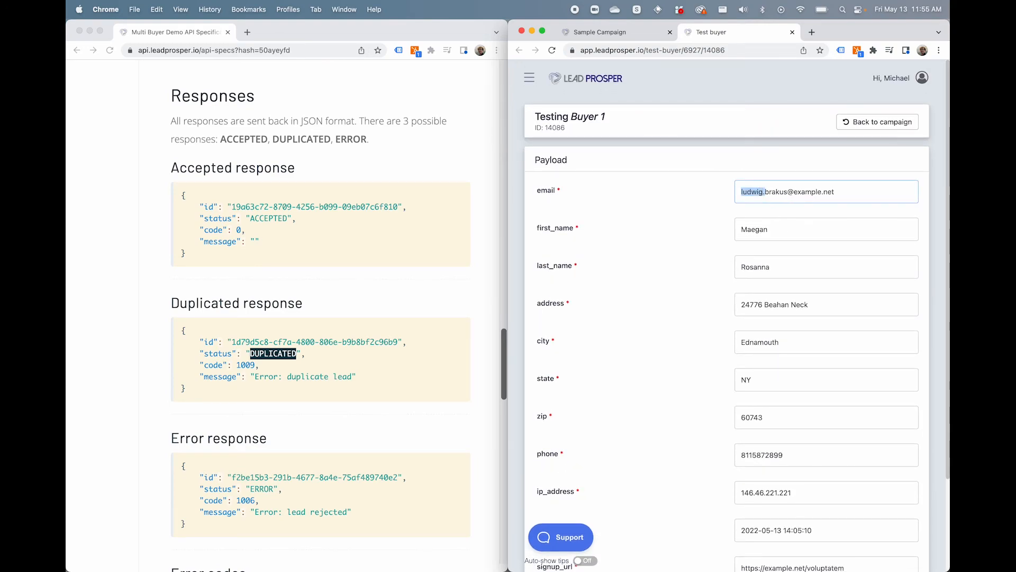
pyautogui.hotkey('alt', 'shift', 'Right')
pyautogui.press('BackSpace')
pyautogui.write('test')
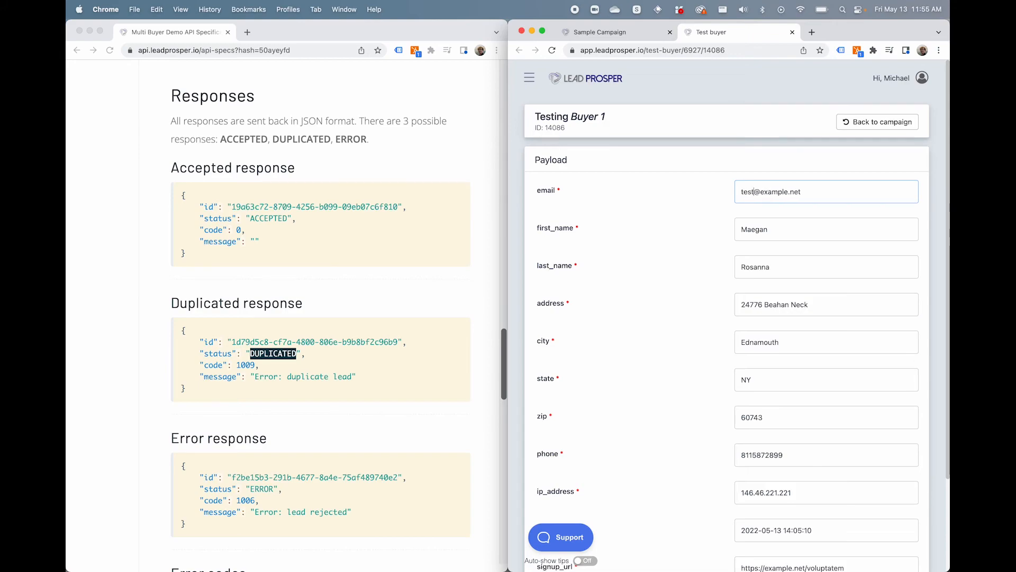
pyautogui.doubleClick(742, 231)
pyautogui.write('test')
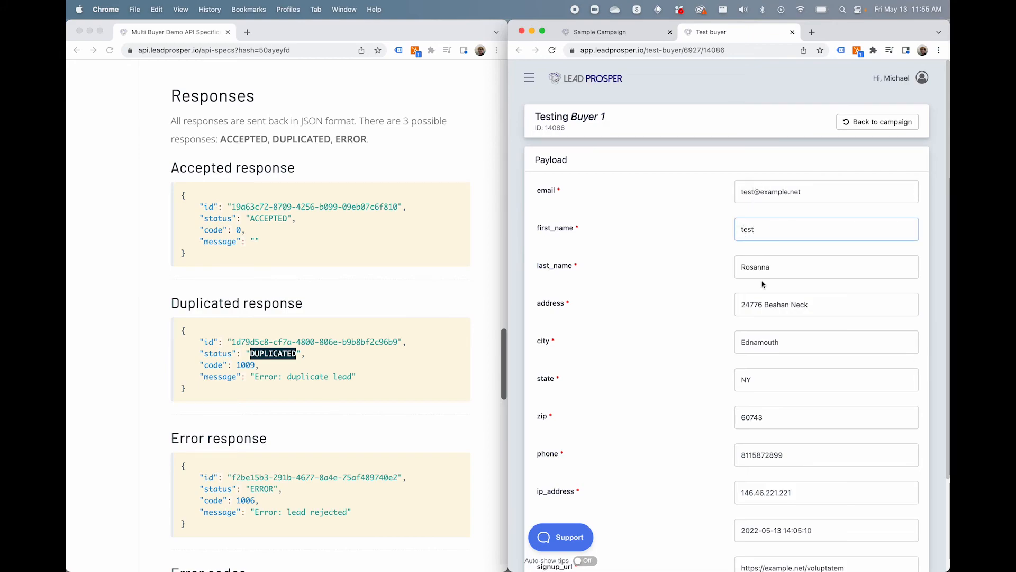
pyautogui.doubleClick(760, 268)
pyautogui.write('test')
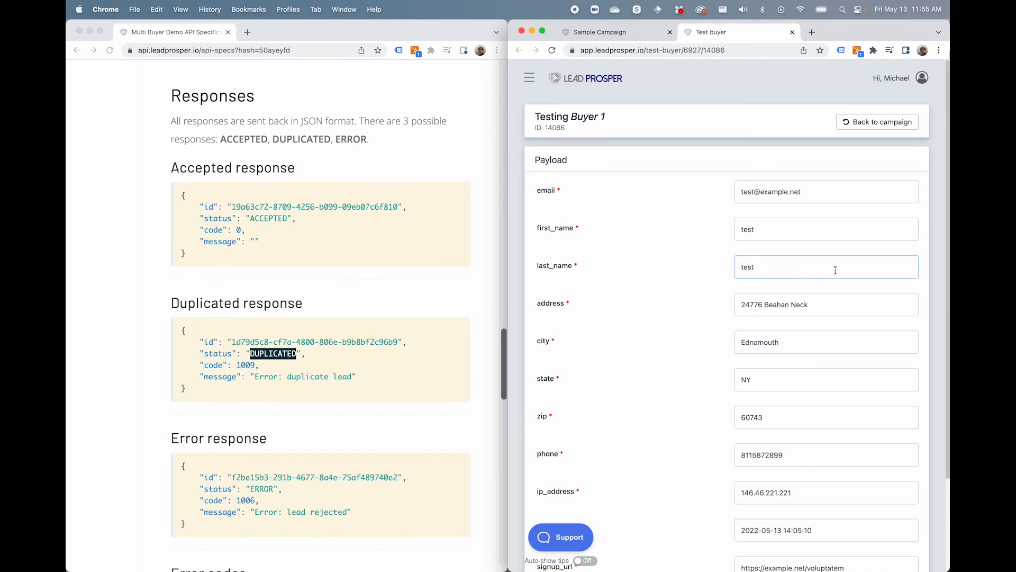
# Send the test request to Buyer 1 and copy all of the resulting posting information
pyautogui.scroll(-4, 810, 271)
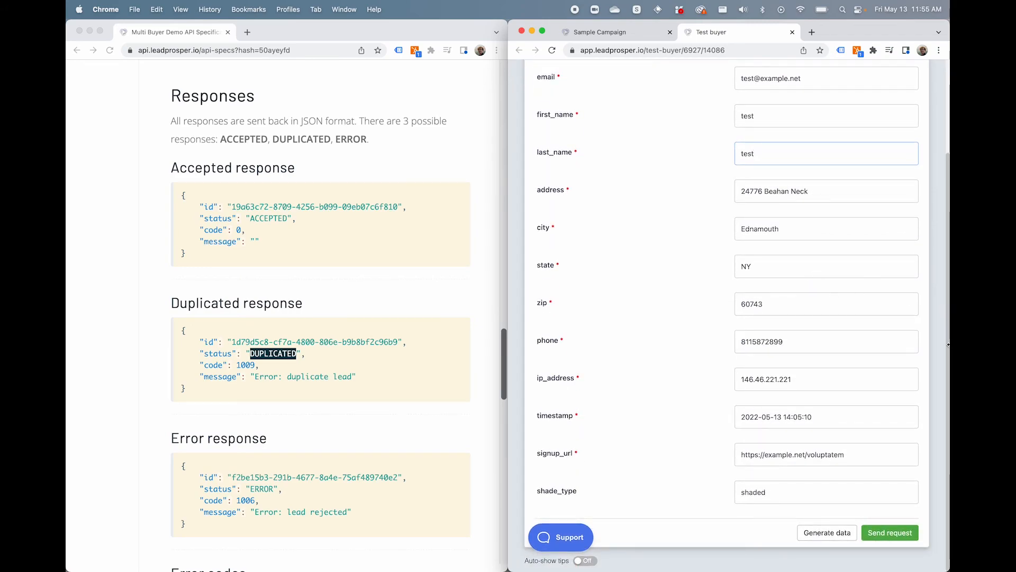
pyautogui.click(889, 533)
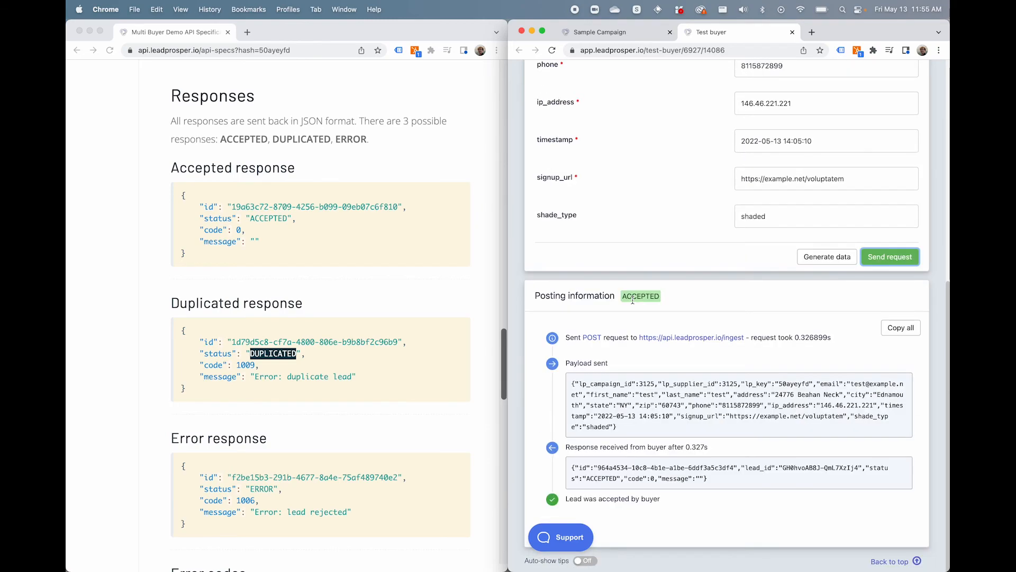
pyautogui.click(899, 329)
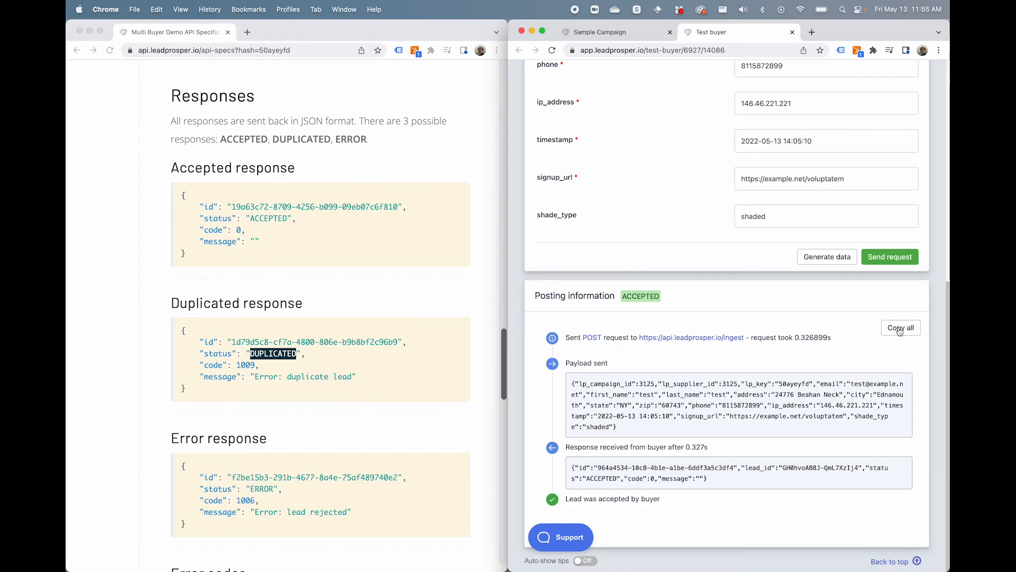
# Send another test request using the generated lead with shade_type somewhat and review the buyer's response
pyautogui.scroll(2, 852, 318)
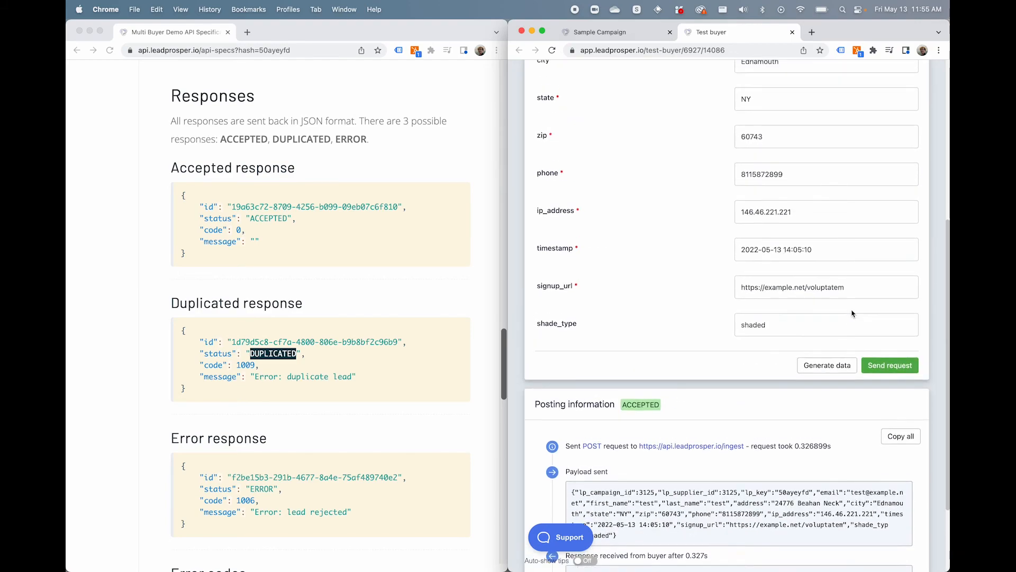
pyautogui.scroll(-3, 853, 315)
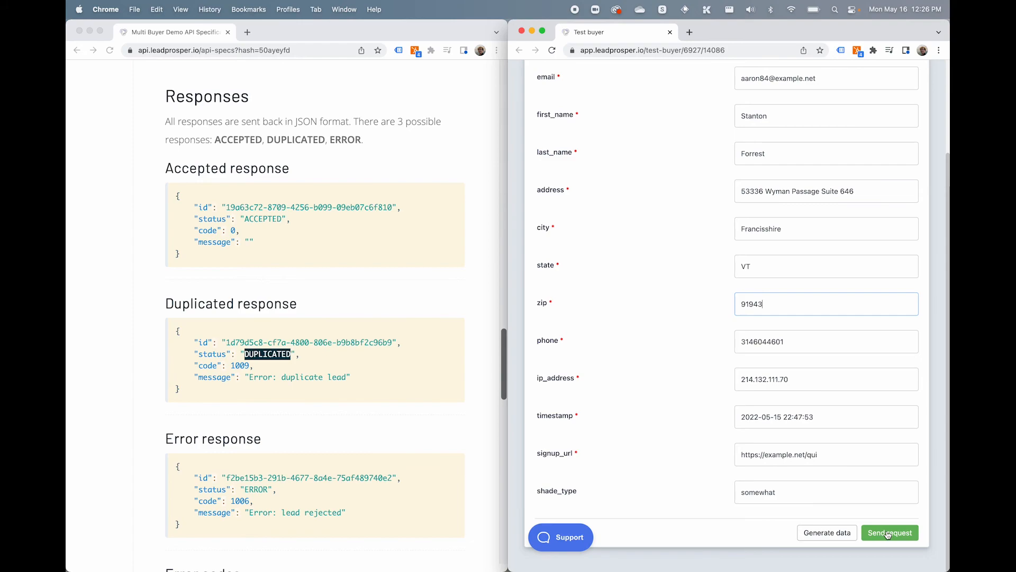
pyautogui.click(888, 533)
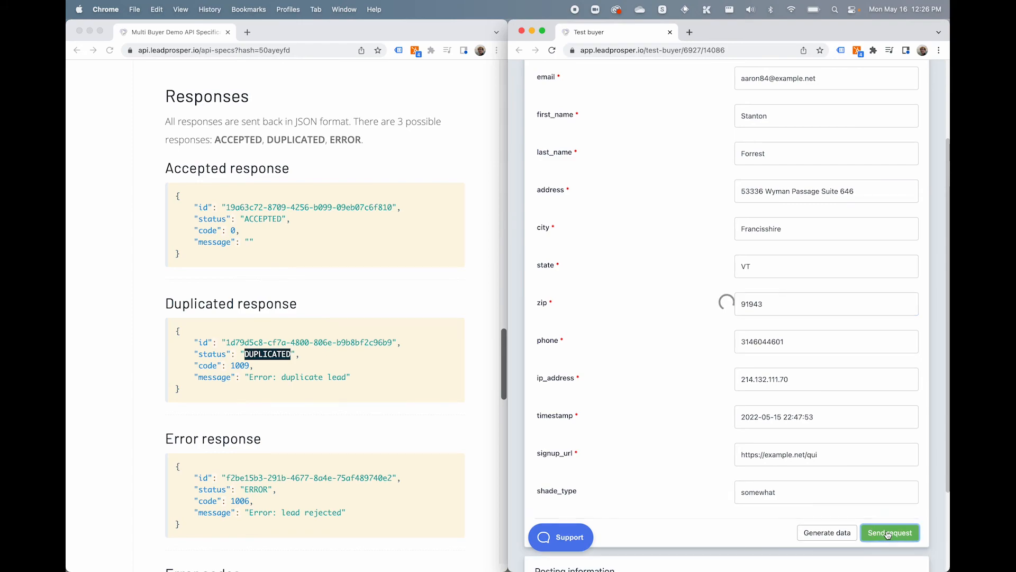
pyautogui.scroll(-5, 701, 420)
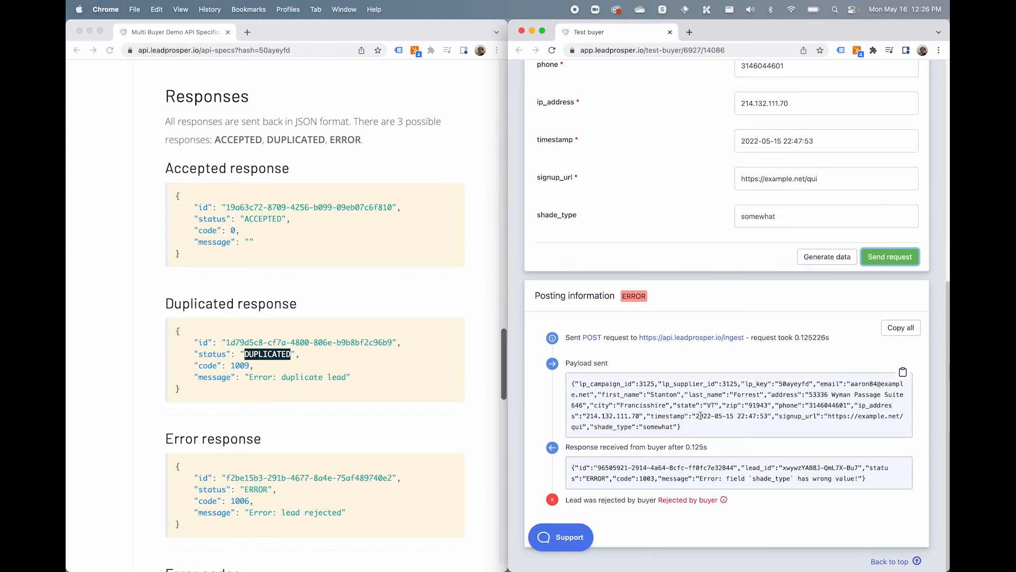
# Highlight the error message in the buyer's response and copy all of the posting information
pyautogui.moveTo(701, 478); pyautogui.dragTo(858, 478)
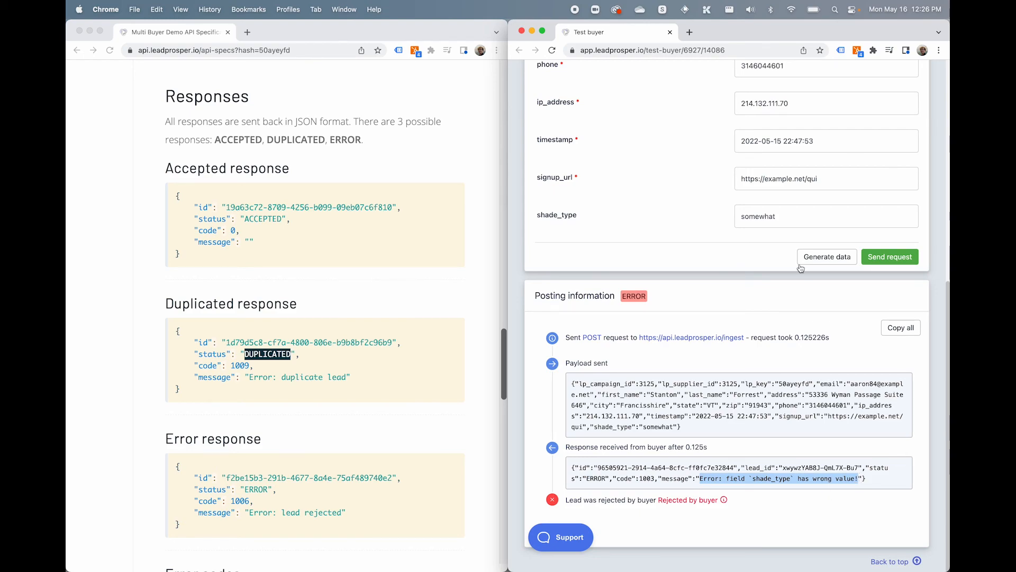
pyautogui.click(894, 329)
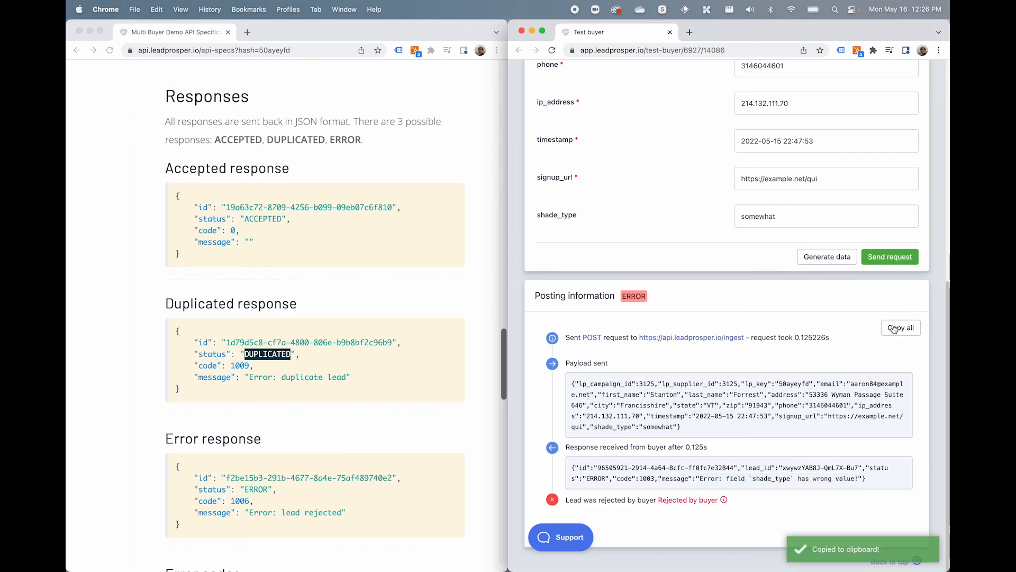
pyautogui.scroll(6, 691, 158)
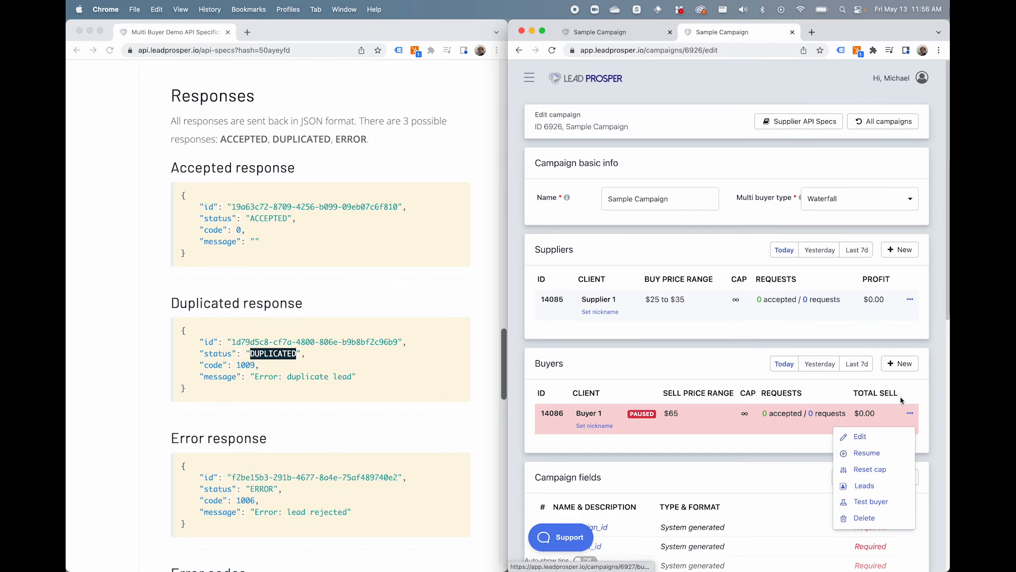
# Resume the paused Buyer 1 in Sample Campaign
pyautogui.click(906, 415)
pyautogui.click(908, 414)
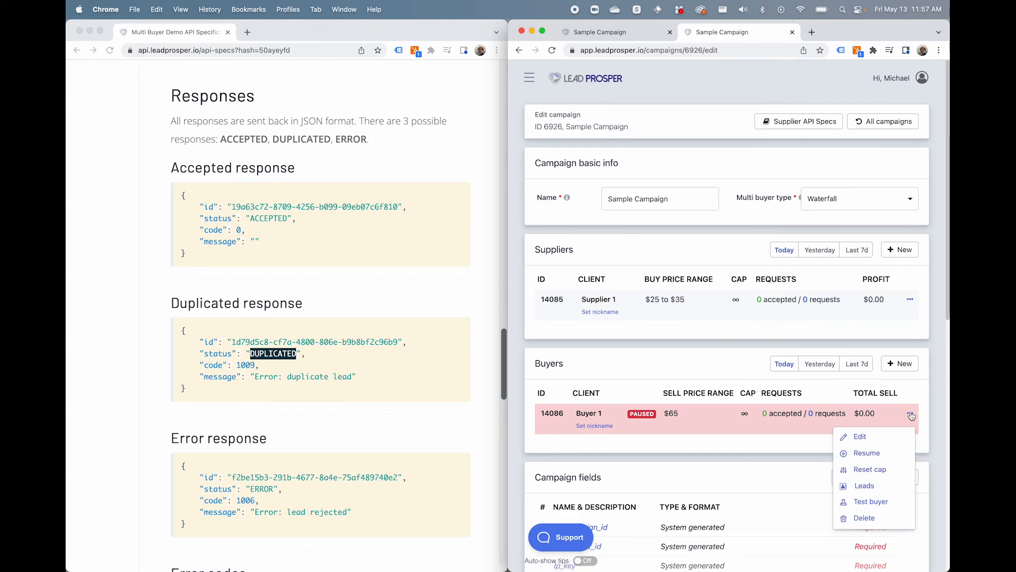
pyautogui.click(864, 454)
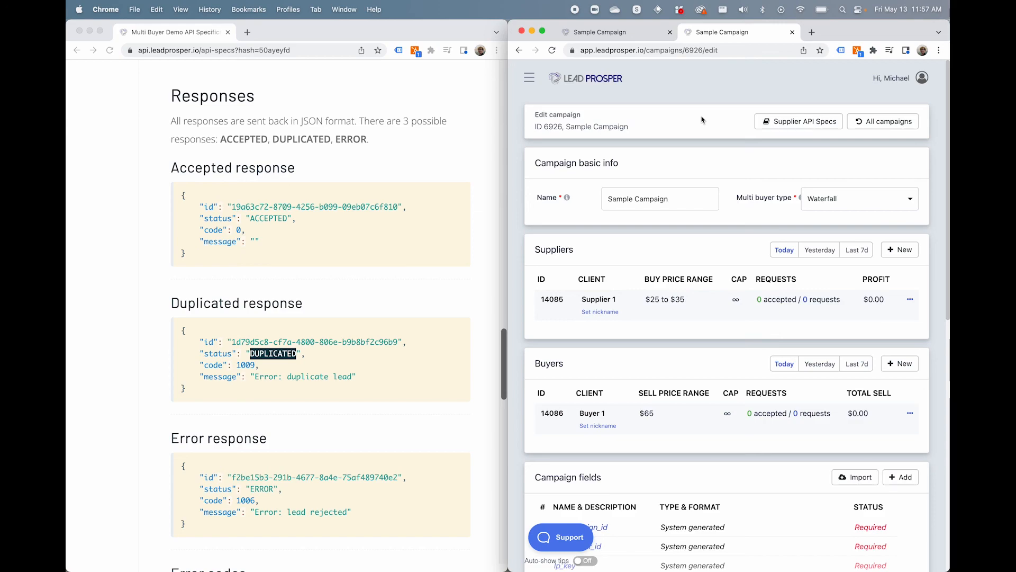
# Open the supplier API specs for Sample Campaign and review the fields, active filters and lead ingestion payload examples
pyautogui.click(773, 121)
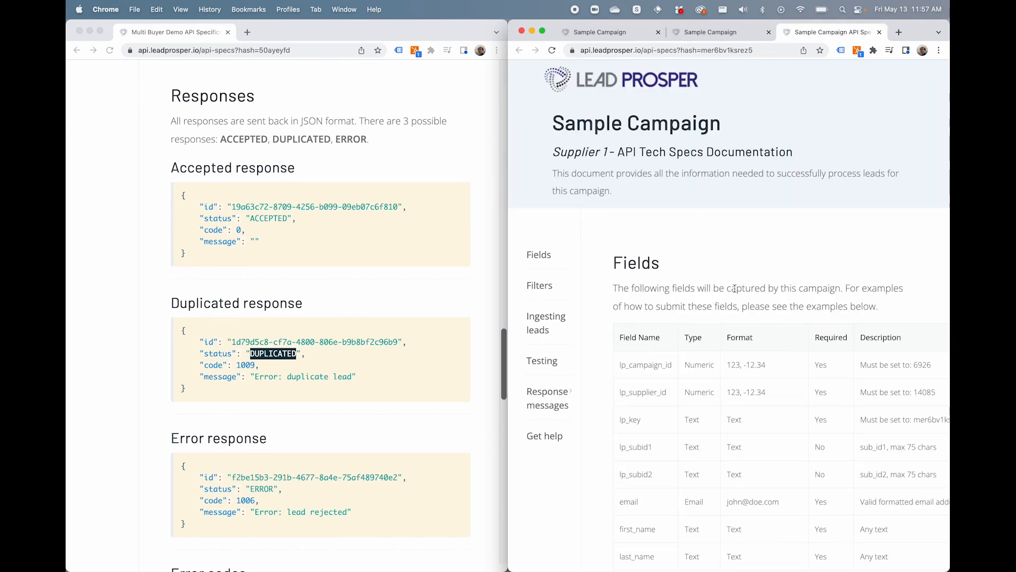
pyautogui.scroll(-10, 735, 288)
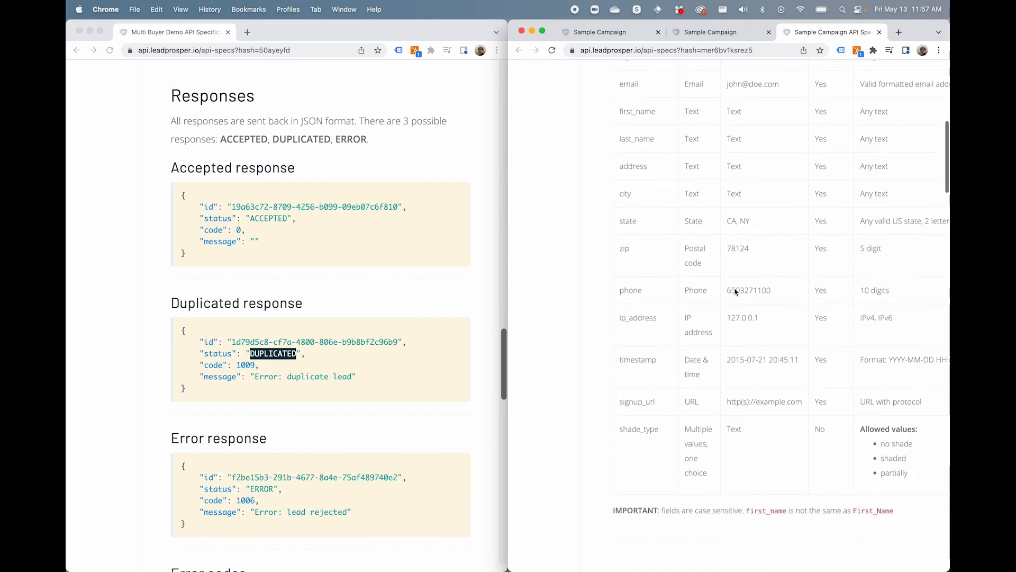
pyautogui.scroll(-10, 734, 290)
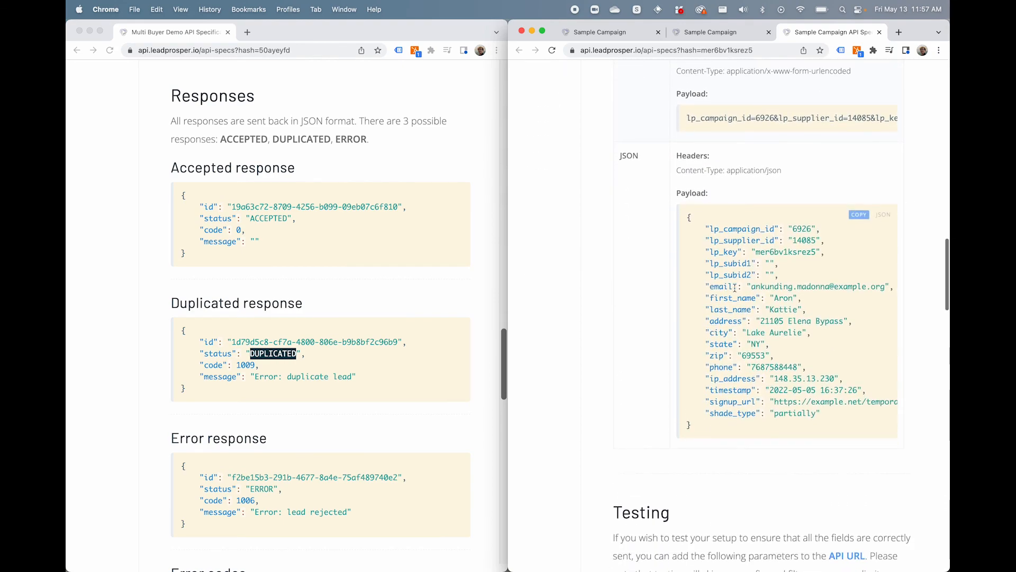
pyautogui.scroll(8, 735, 288)
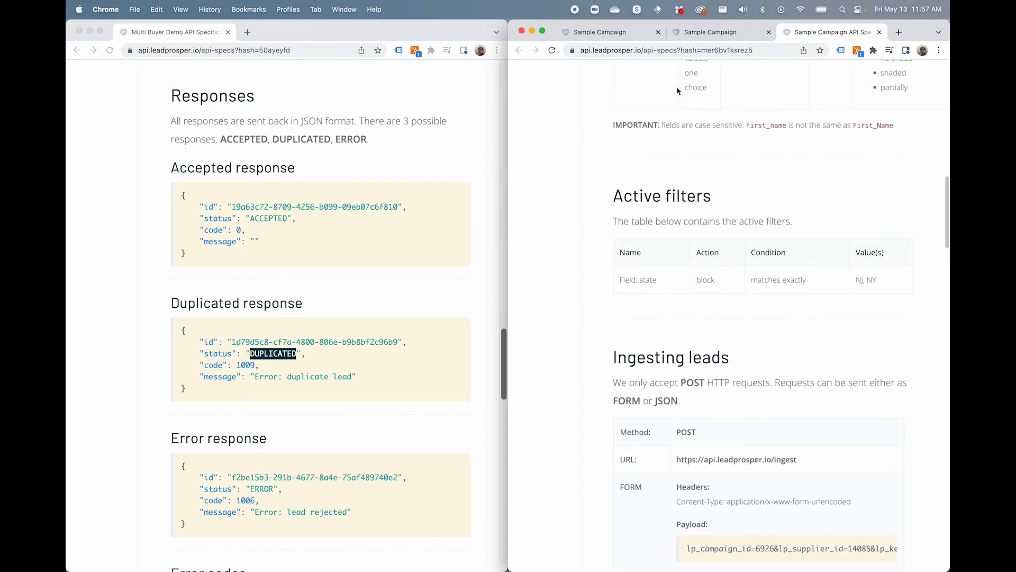
# Return to the Sample Campaign edit page and open the support widget's form for asking a question
pyautogui.click(707, 34)
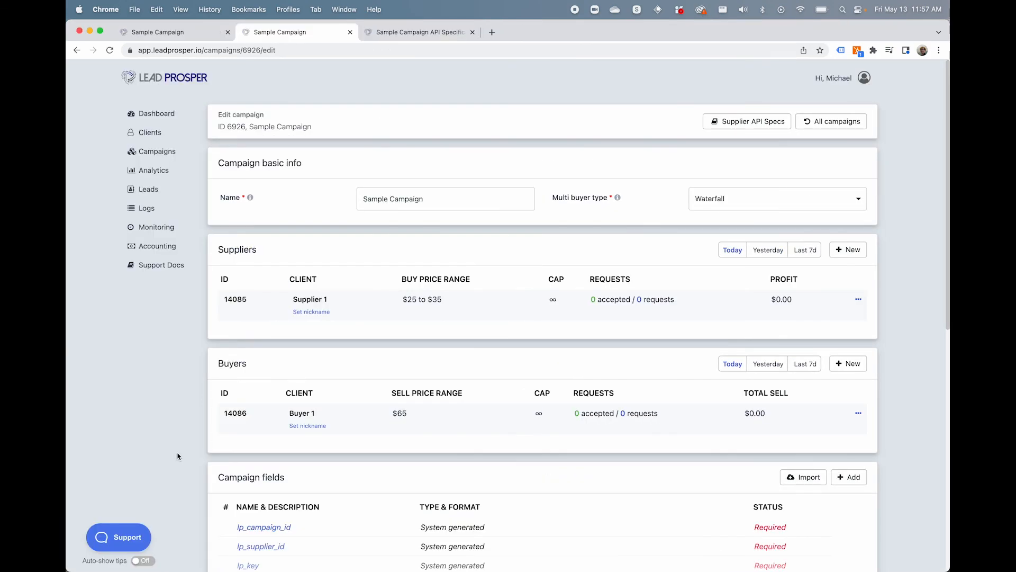
pyautogui.click(121, 538)
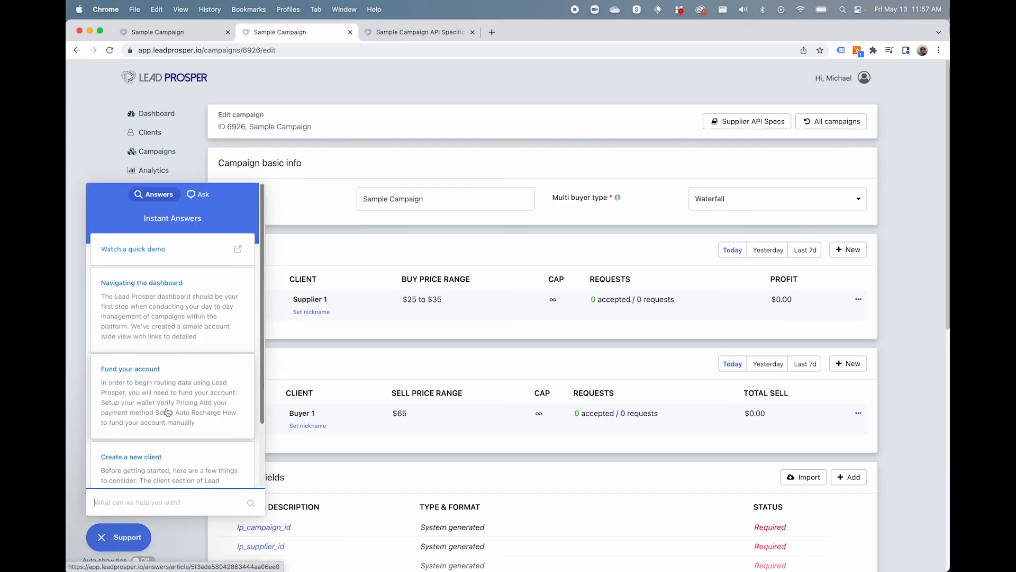
pyautogui.click(199, 194)
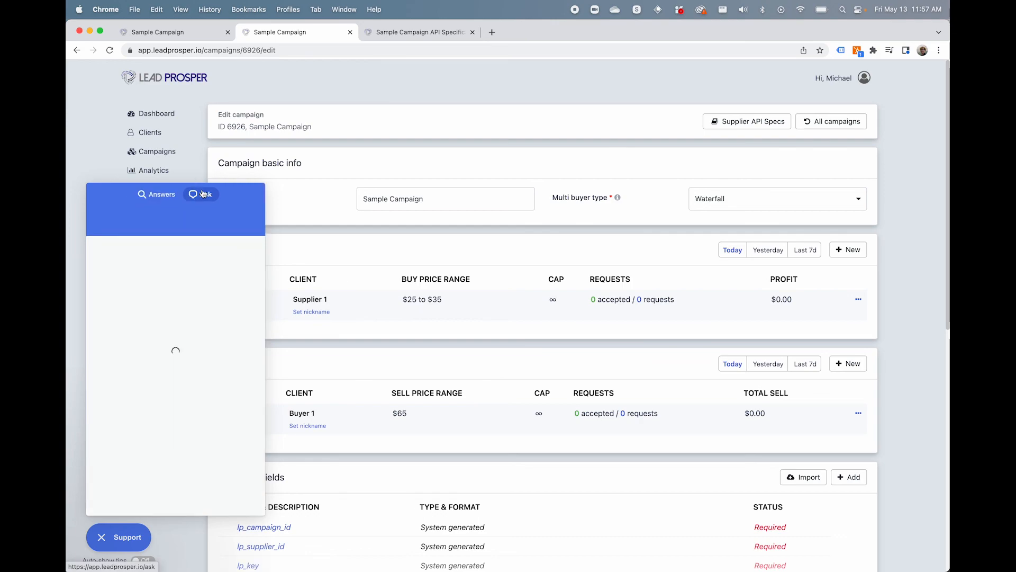